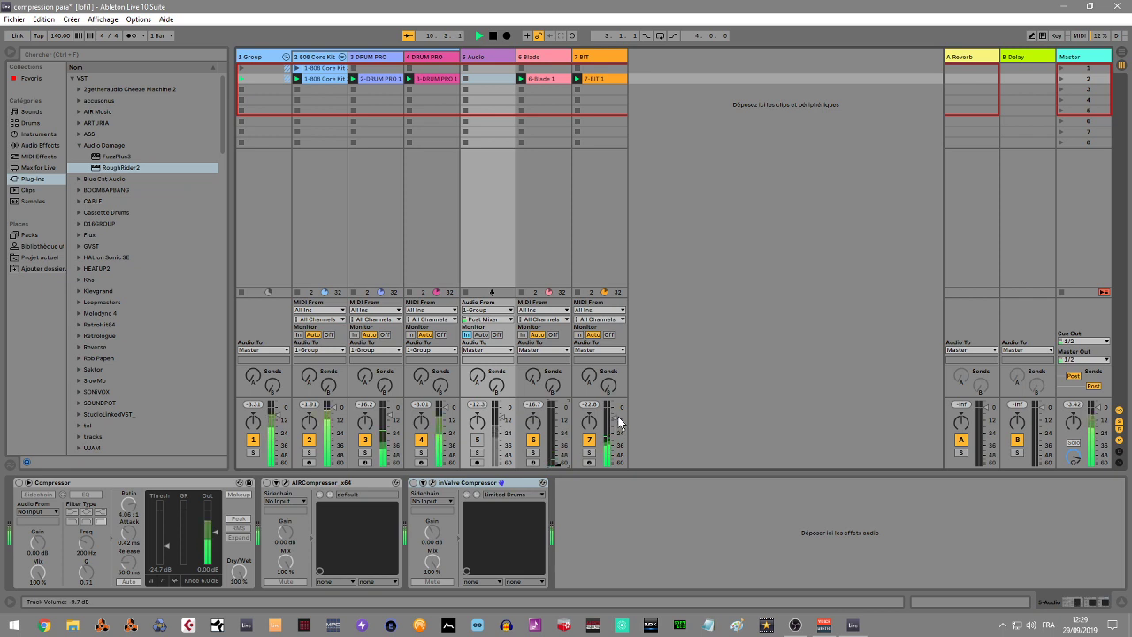
Lower the 7 BIT track's volume to -inf dB
{"action": "left_click_drag", "start_coordinate": [614, 417], "coordinate": [618, 468]}
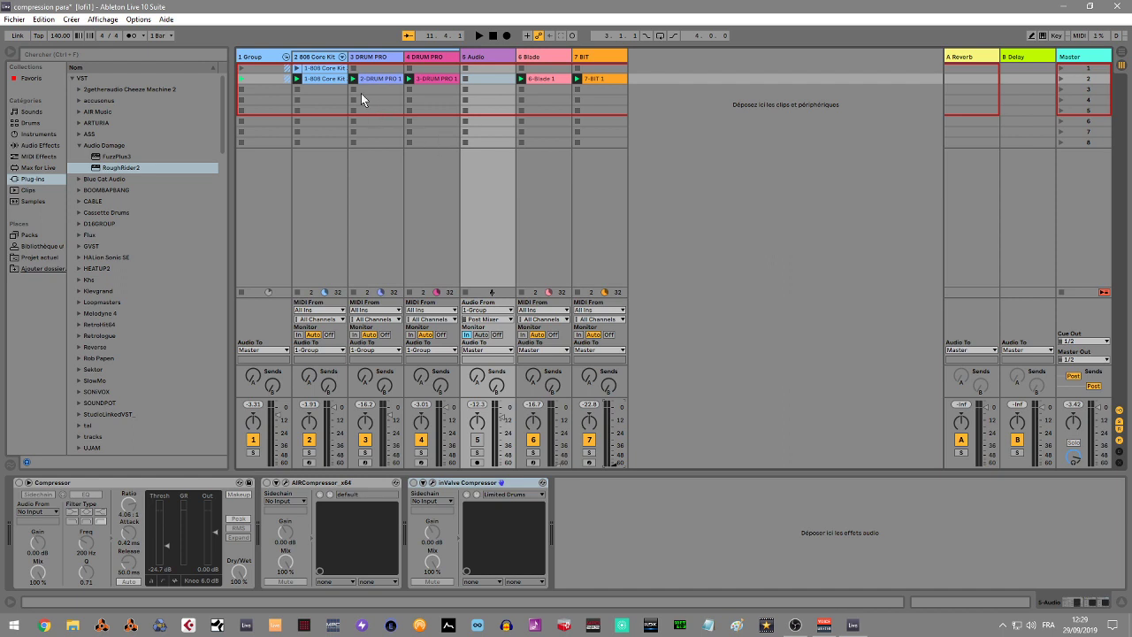
Inspect the instruments on the 808 Core Kit track and both DRUM PRO tracks, opening each DRUM PRO plug-in's interface
{"action": "left_click", "coordinate": [314, 59]}
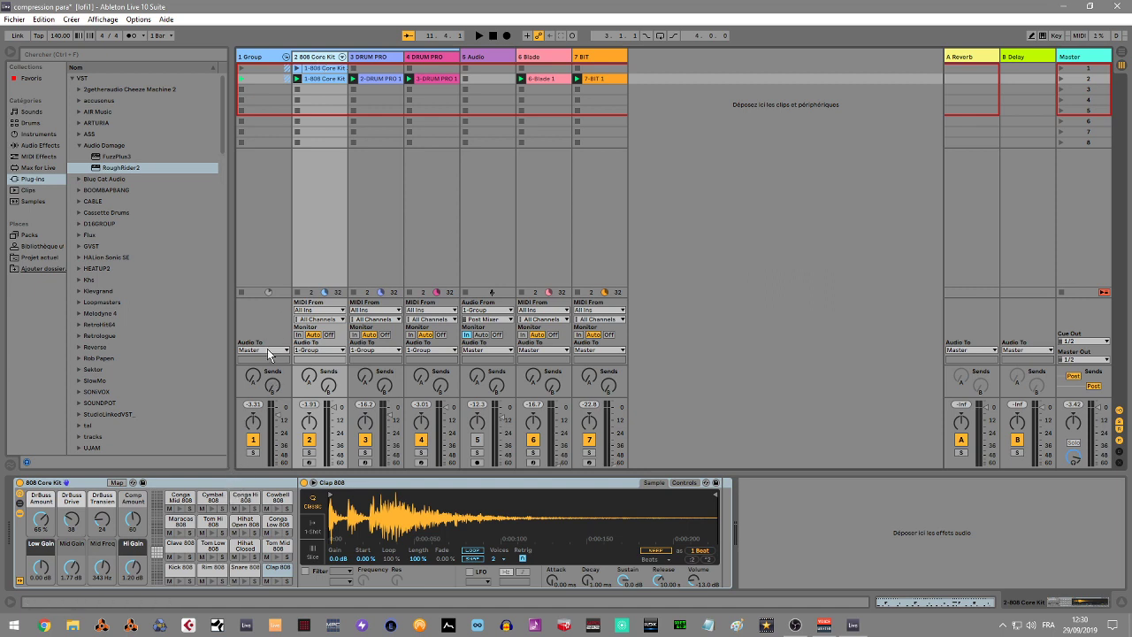
{"action": "left_click", "coordinate": [360, 58]}
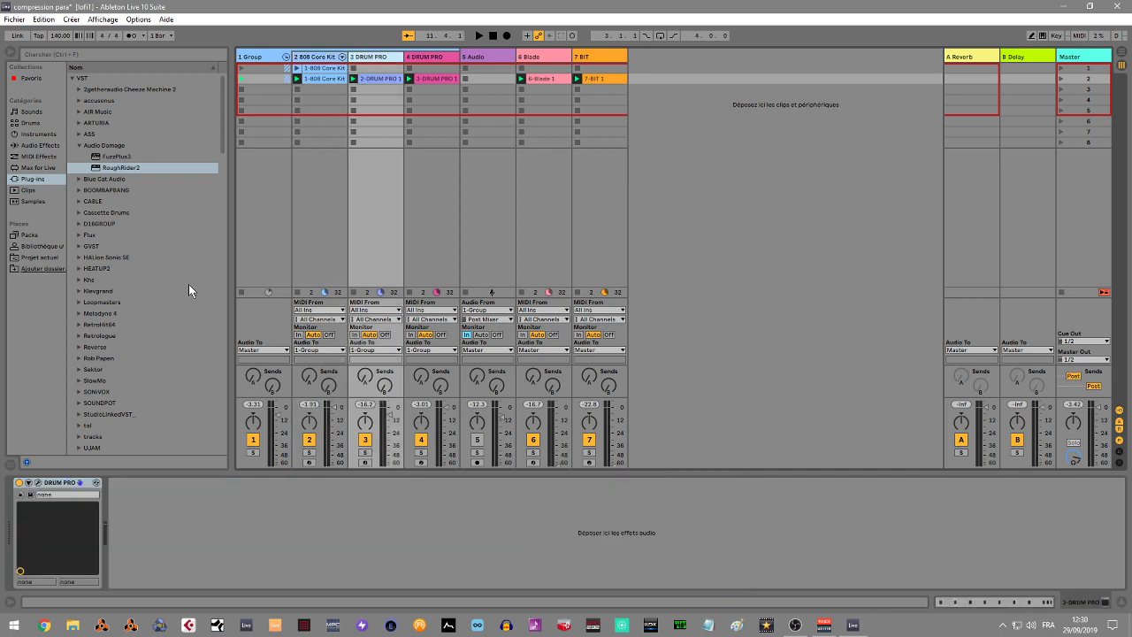
{"action": "left_click", "coordinate": [38, 484]}
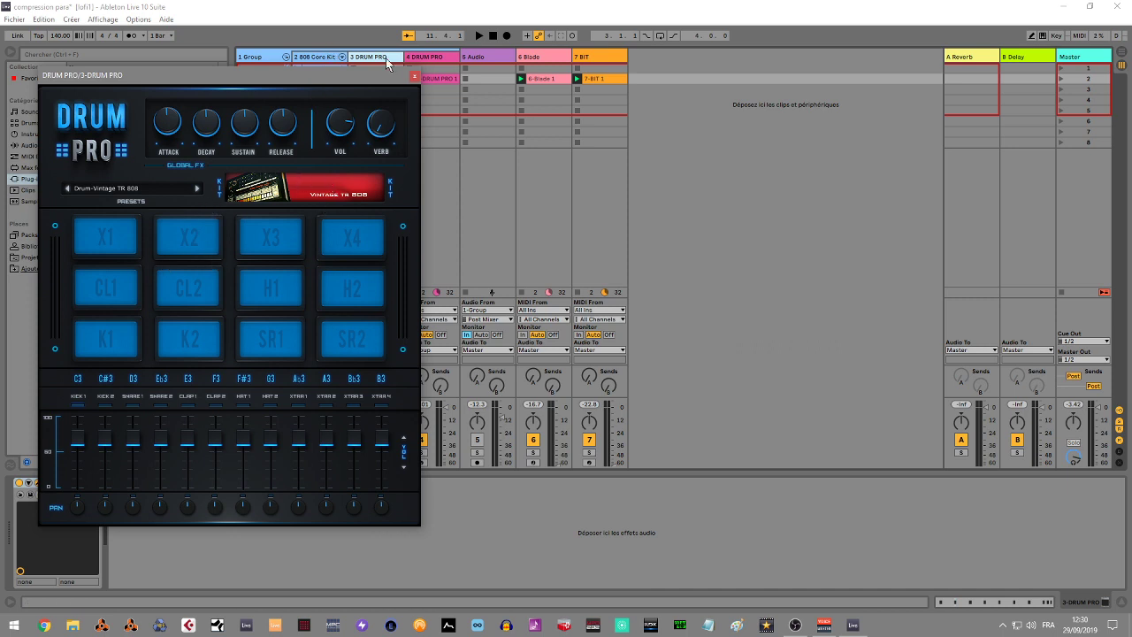
{"action": "left_click", "coordinate": [419, 58]}
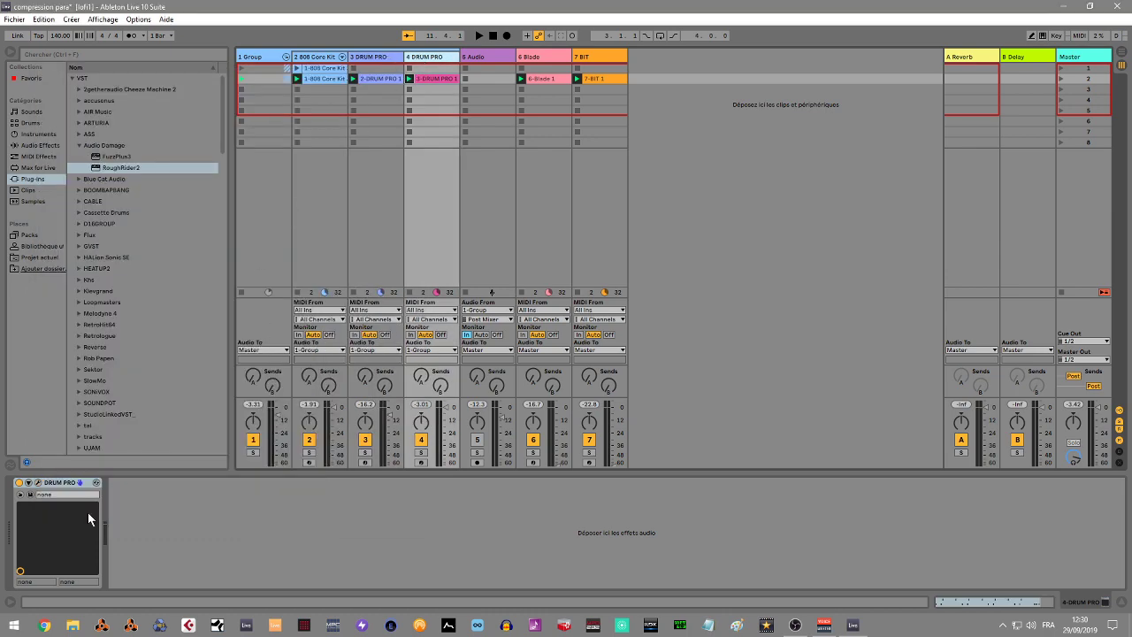
{"action": "left_click", "coordinate": [38, 483]}
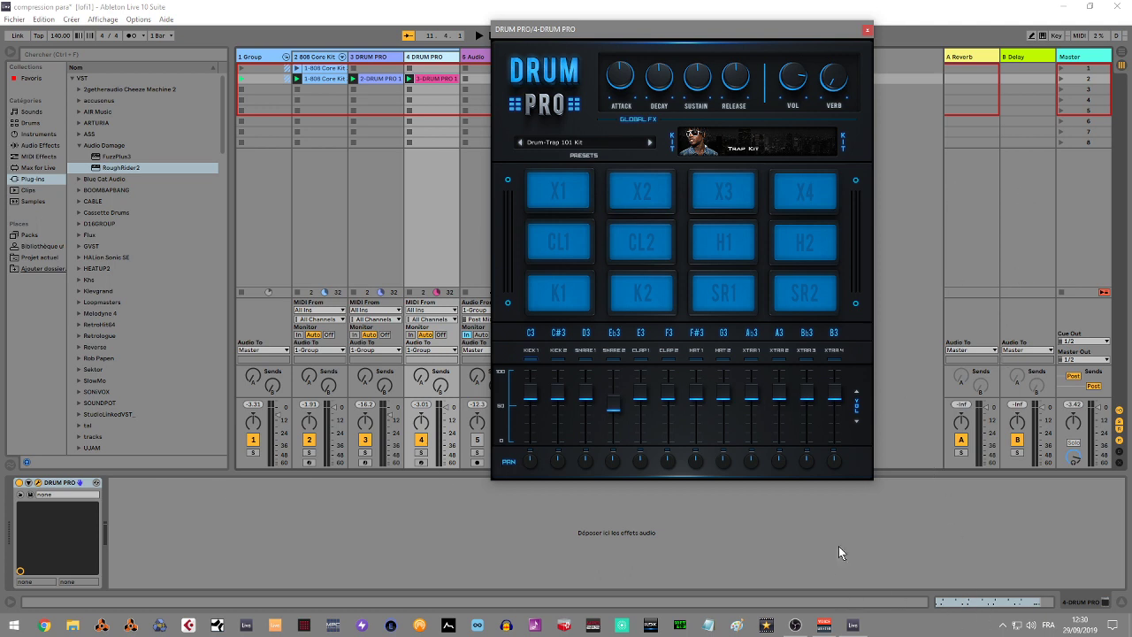
Listen to the drum tracks with the second DRUM PRO plug-in open, move its window aside and close it
{"action": "key", "text": "space"}
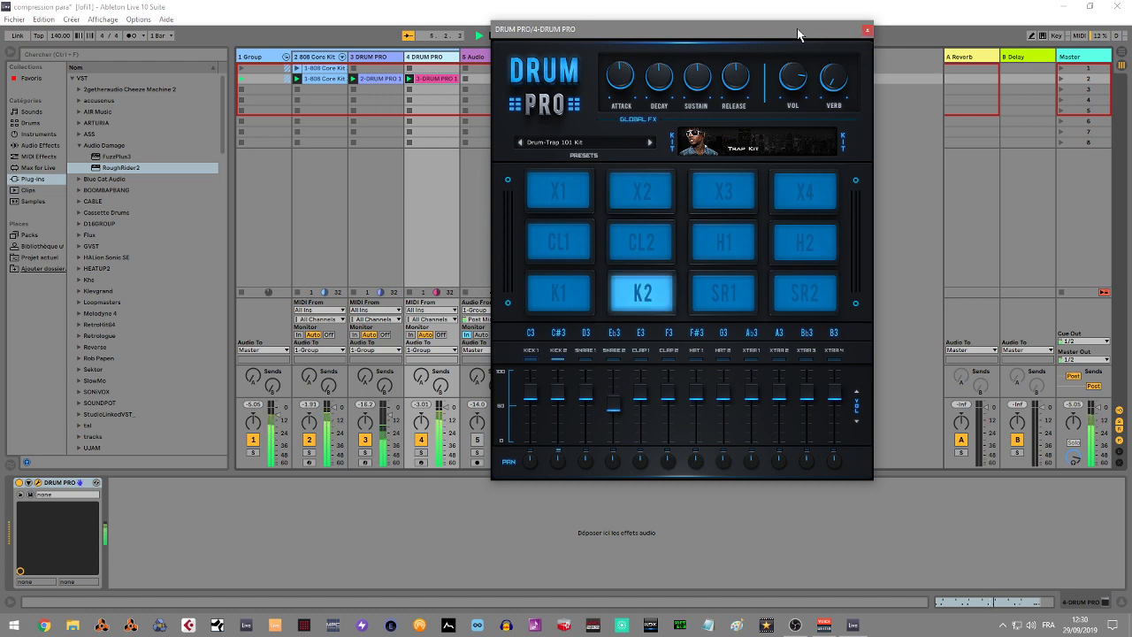
{"action": "left_click_drag", "start_coordinate": [798, 33], "coordinate": [983, 29]}
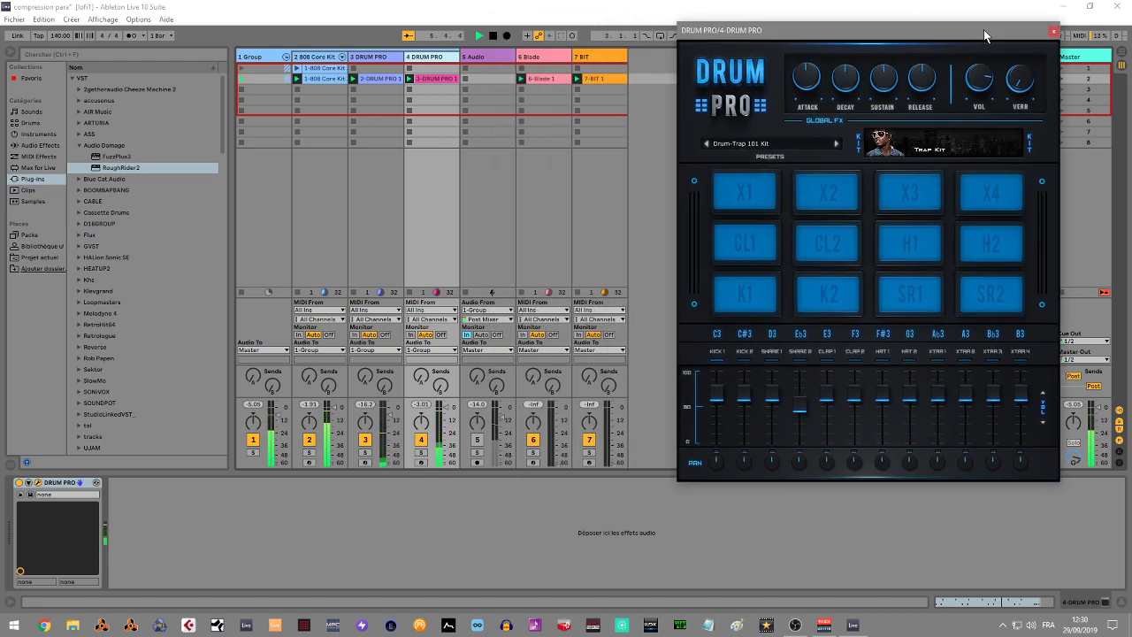
{"action": "left_click", "coordinate": [1053, 32]}
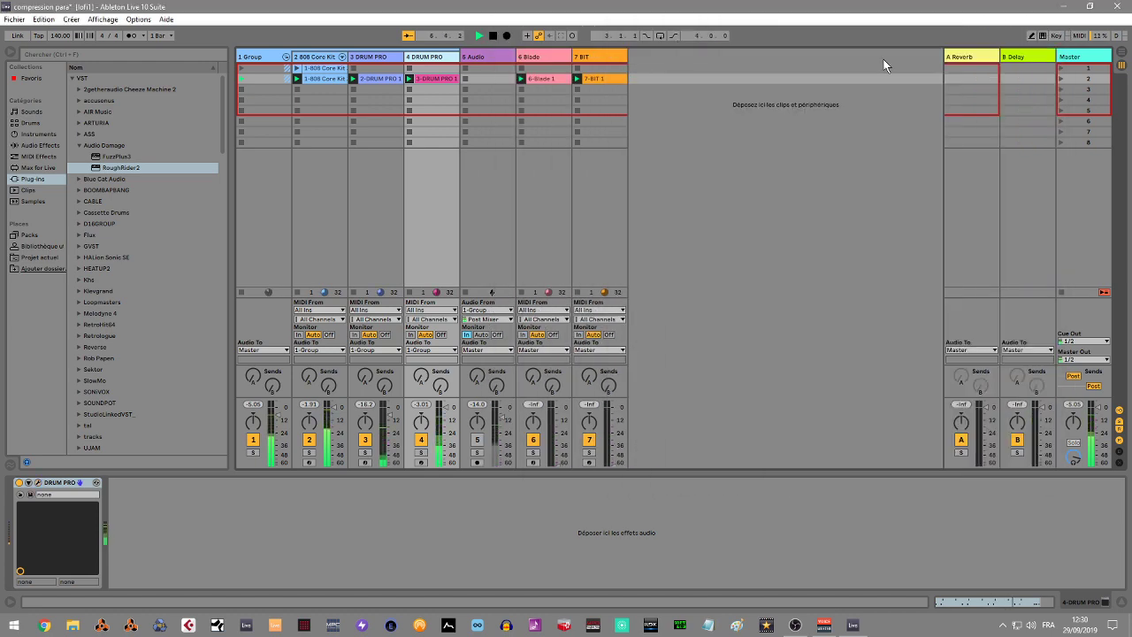
{"action": "left_click", "coordinate": [767, 142]}
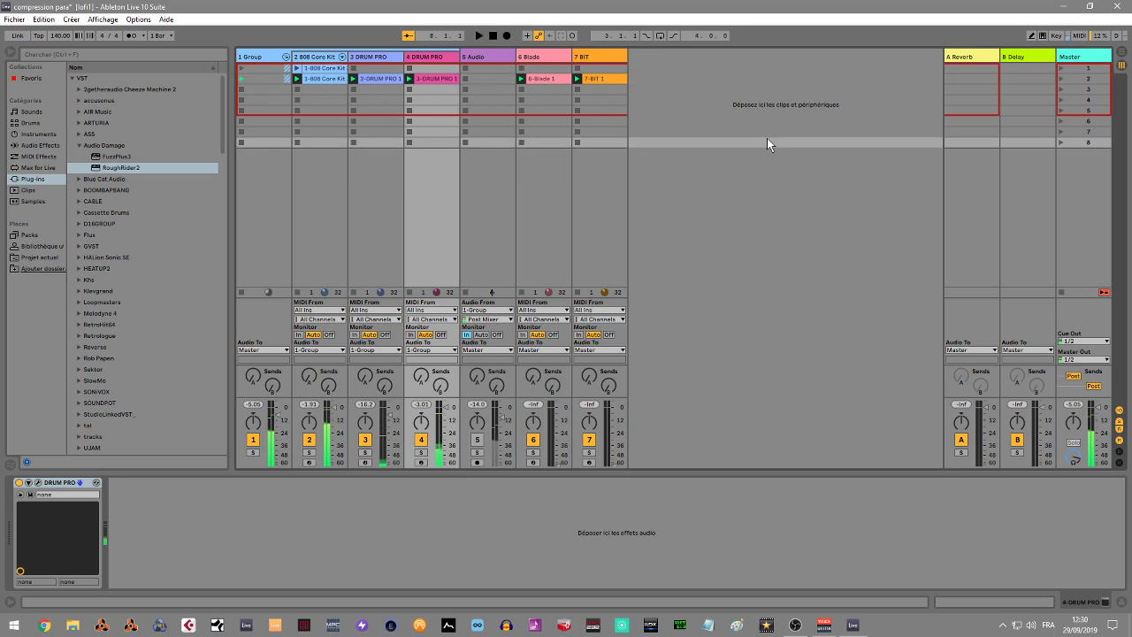
Rename the drum group track as DRUM and leave it folded
{"action": "left_click", "coordinate": [285, 56]}
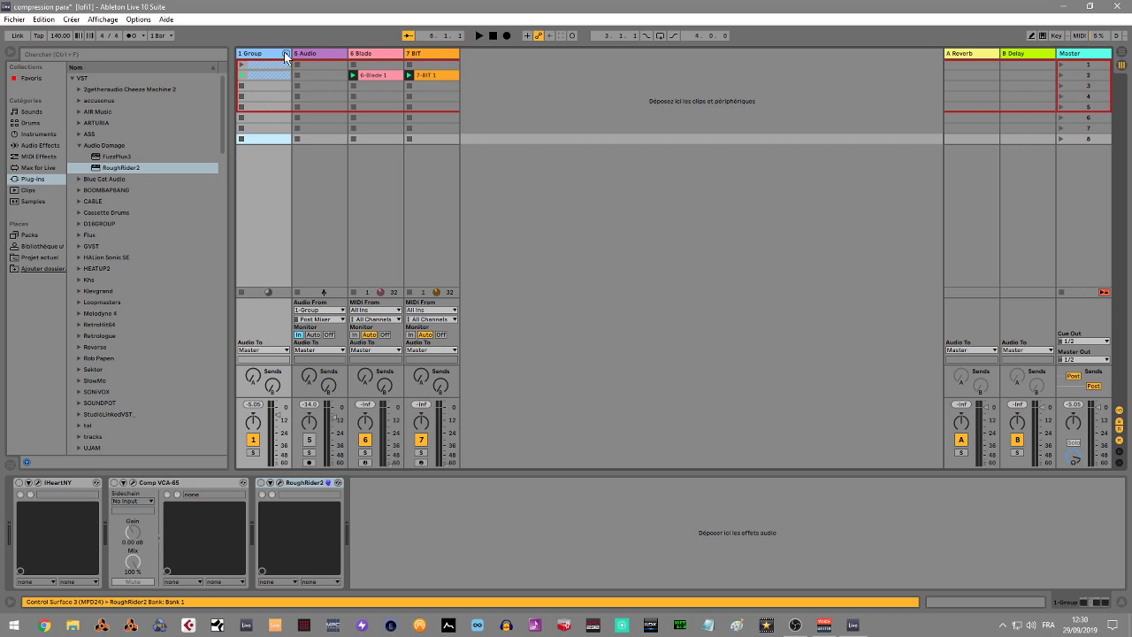
{"action": "left_click", "coordinate": [285, 55]}
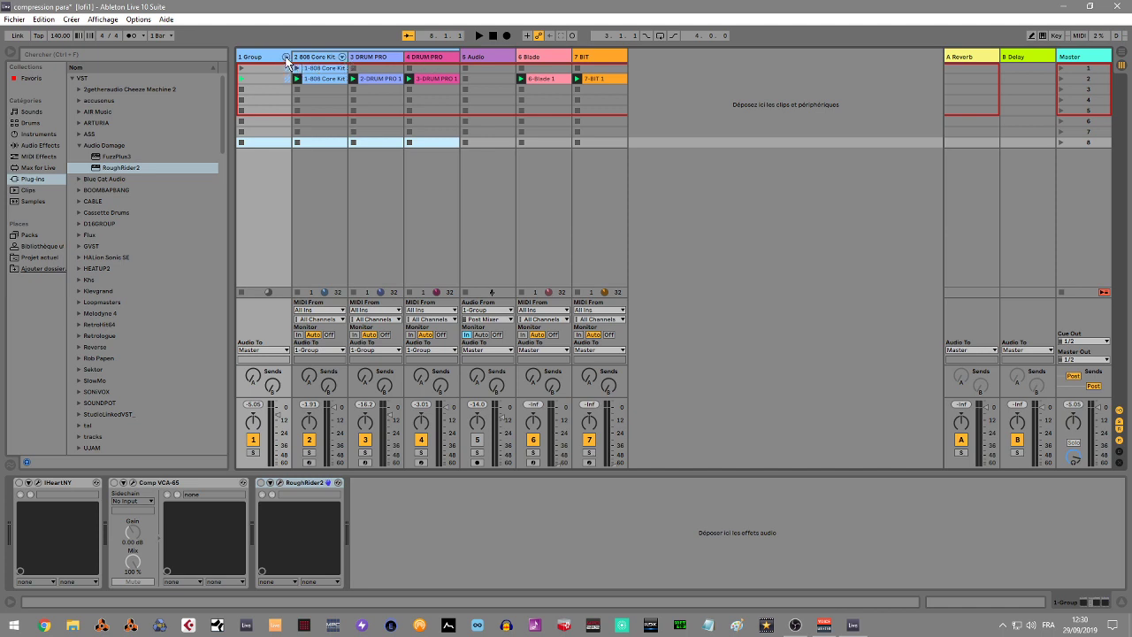
{"action": "left_click", "coordinate": [285, 57]}
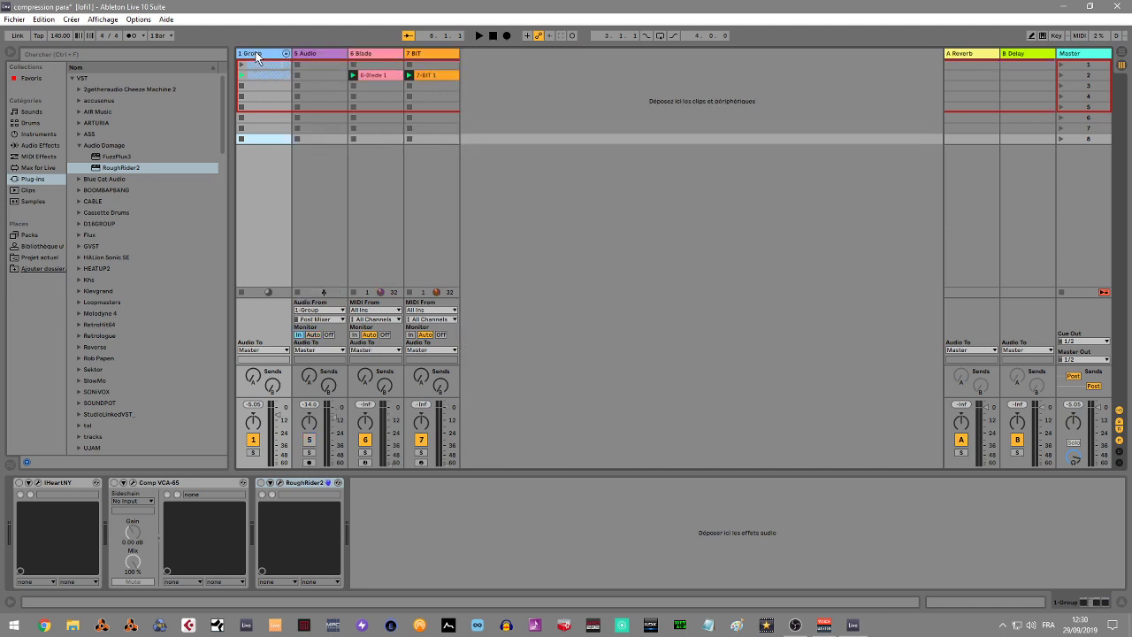
{"action": "left_click", "coordinate": [253, 54]}
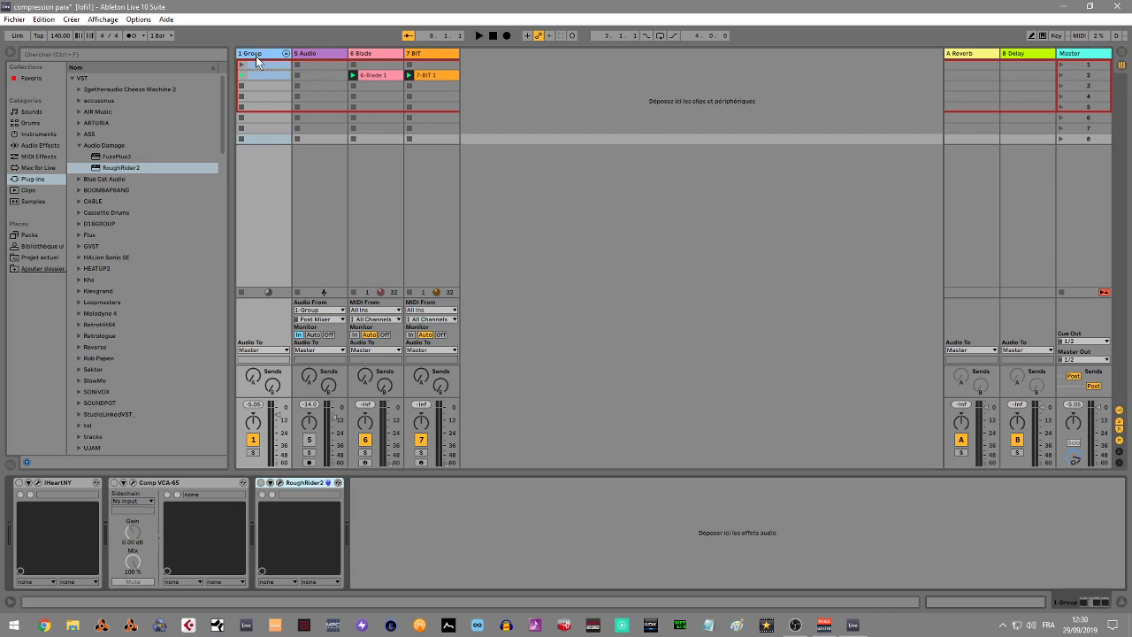
{"action": "right_click", "coordinate": [253, 57]}
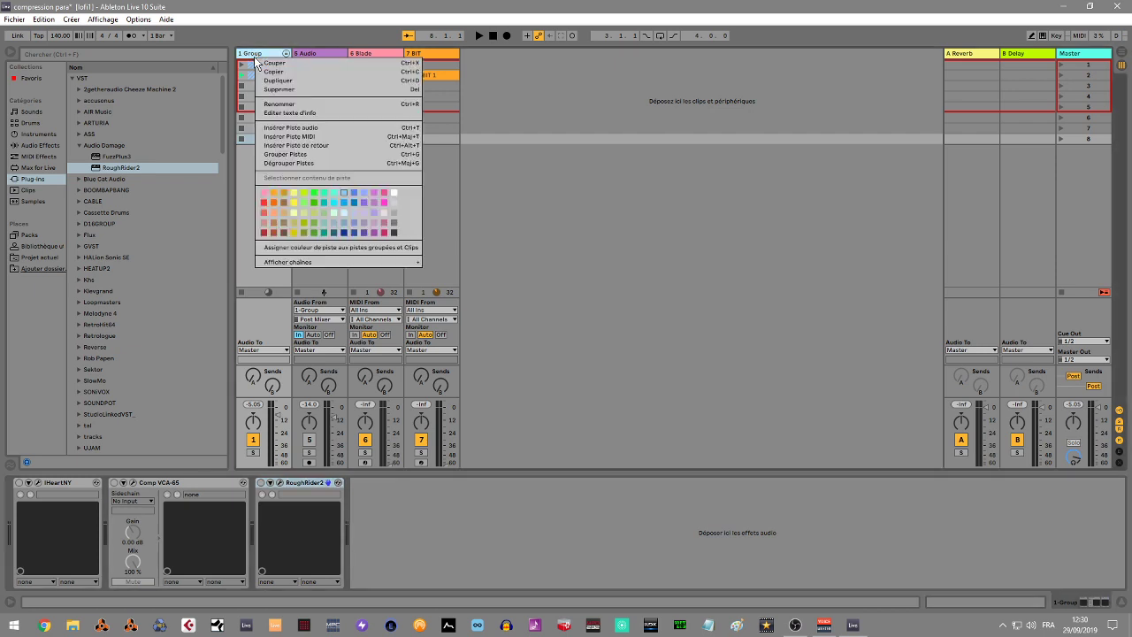
{"action": "left_click", "coordinate": [298, 106]}
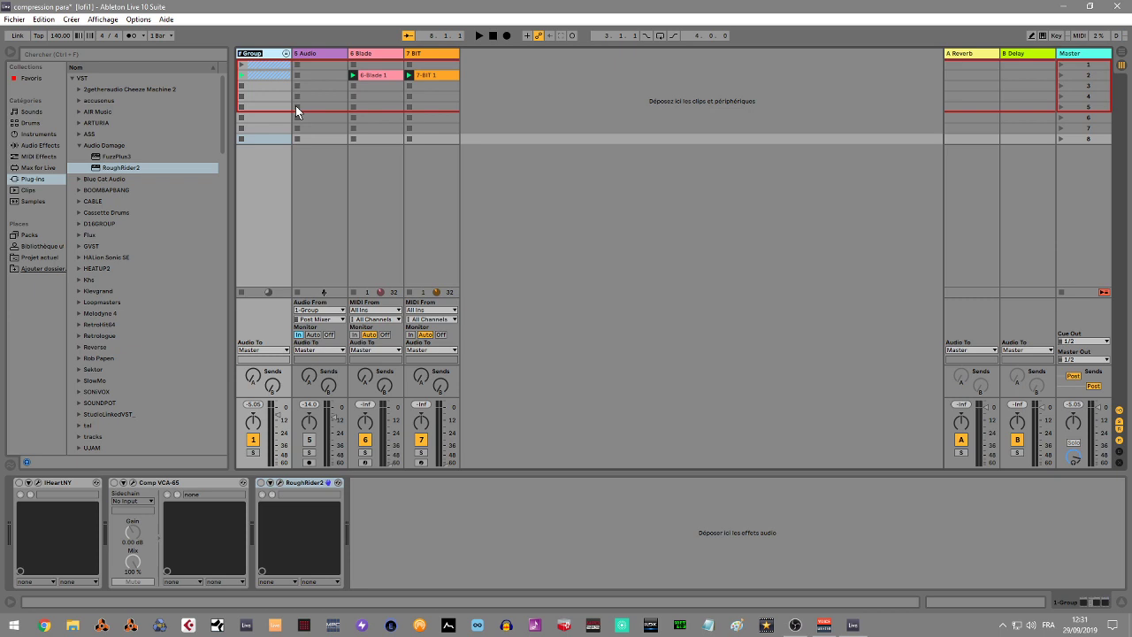
{"action": "type", "text": "DRUM"}
{"action": "key", "text": "Return"}
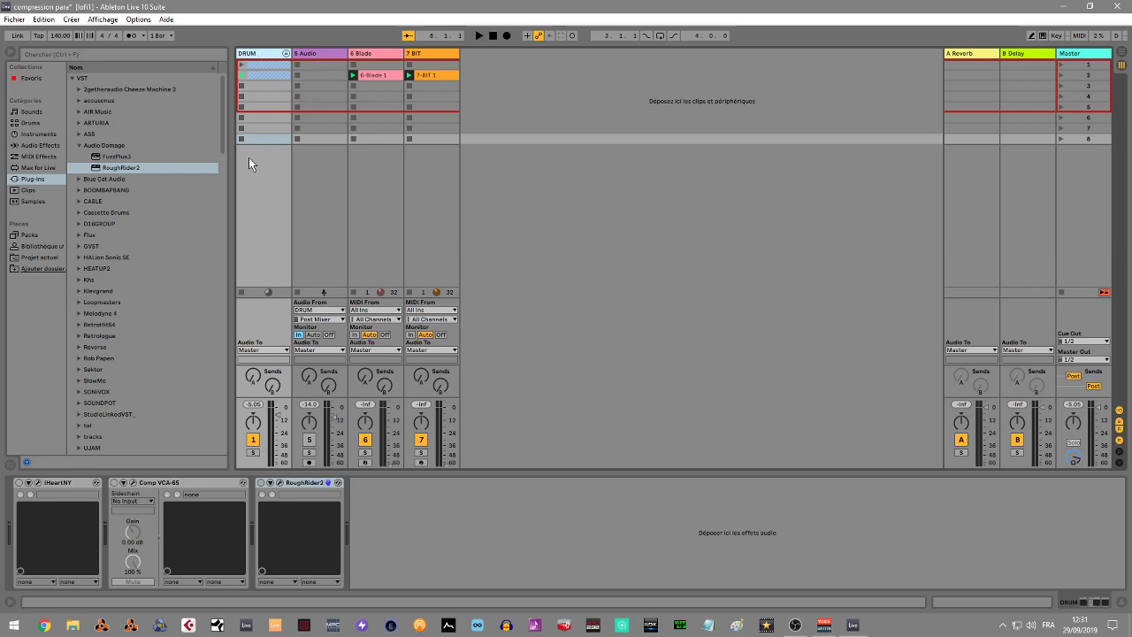
{"action": "left_click", "coordinate": [284, 54]}
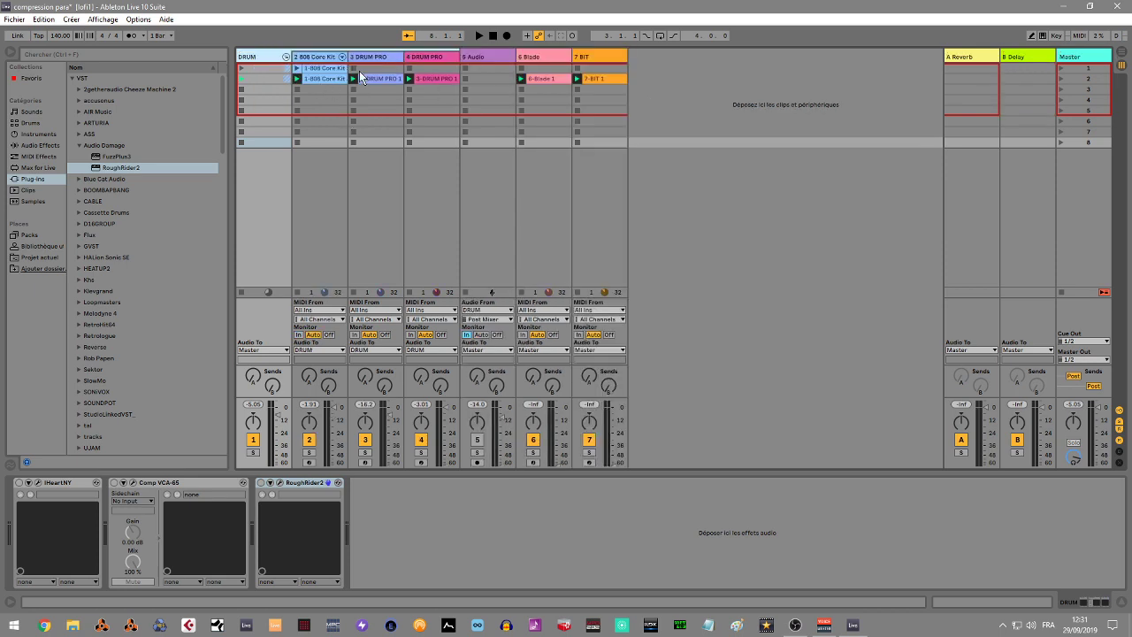
{"action": "left_click", "coordinate": [285, 57]}
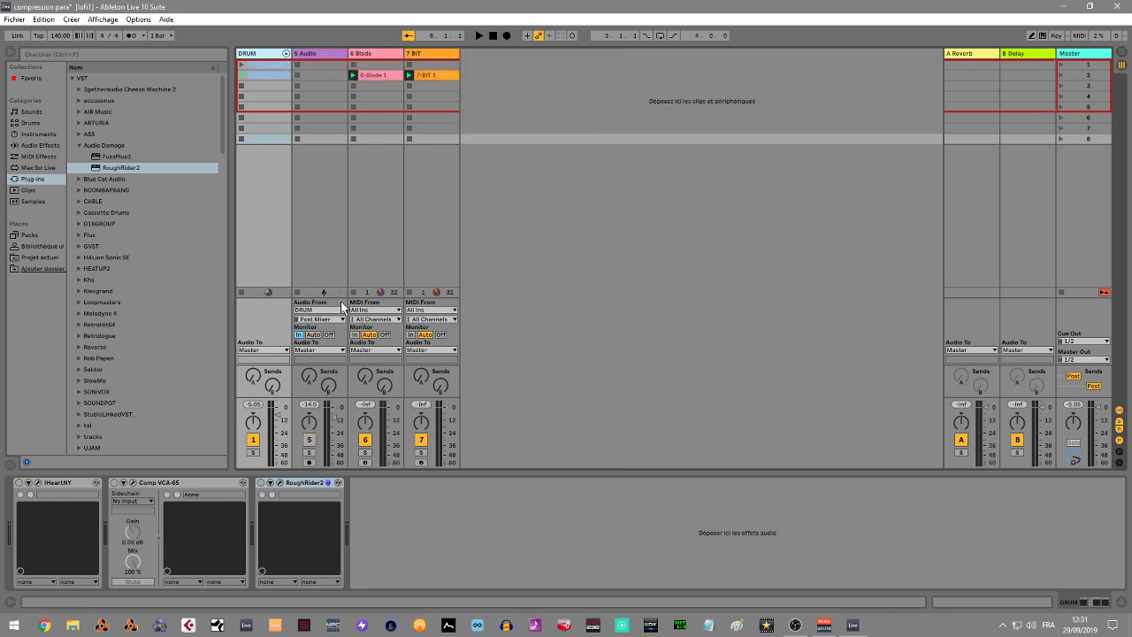
Activate the 5 Audio track and listen to it together with the DRUM group
{"action": "left_click", "coordinate": [312, 441]}
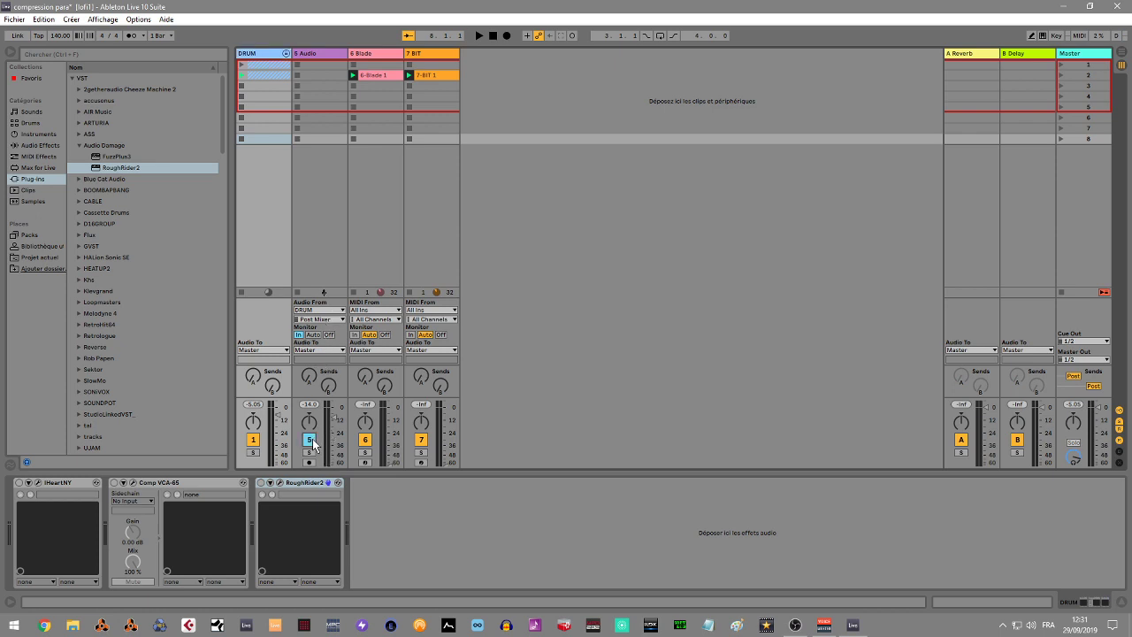
{"action": "key", "text": "space"}
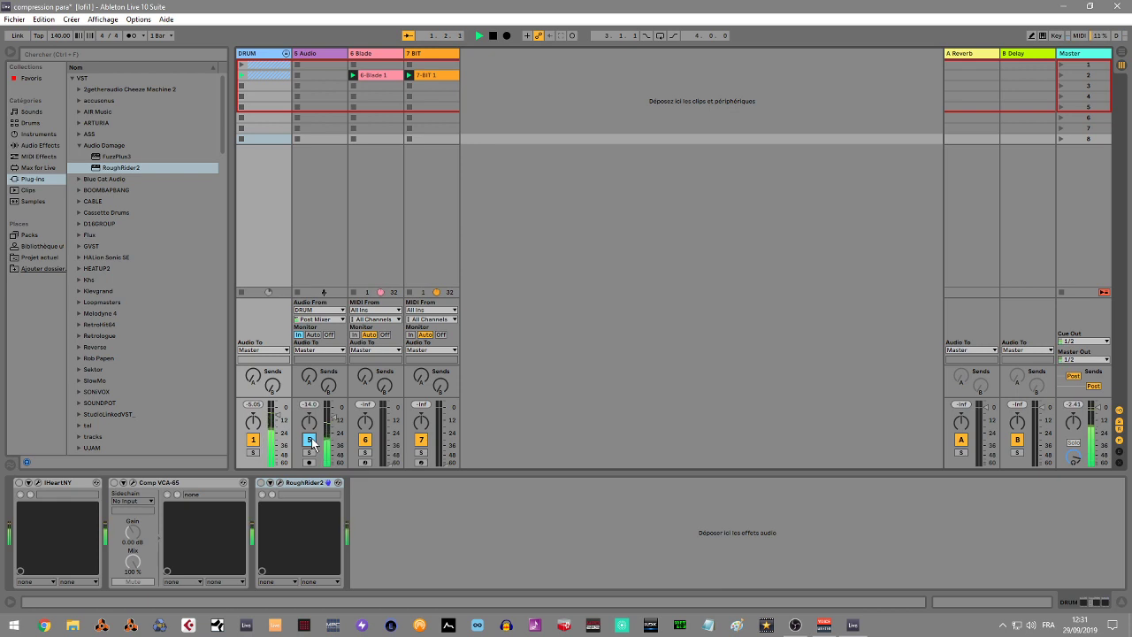
{"action": "key", "text": "space"}
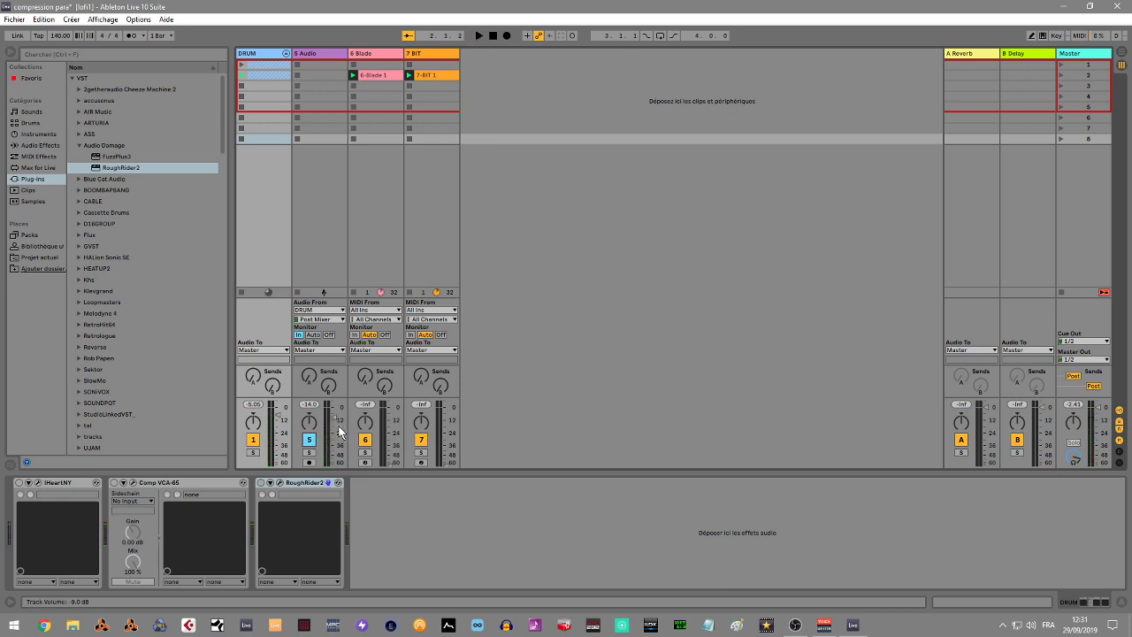
{"action": "key", "text": "space"}
{"action": "key", "text": "space"}
Lower the 5 Audio track's volume to -inf dB and enable its Compressor device
{"action": "left_click", "coordinate": [323, 55]}
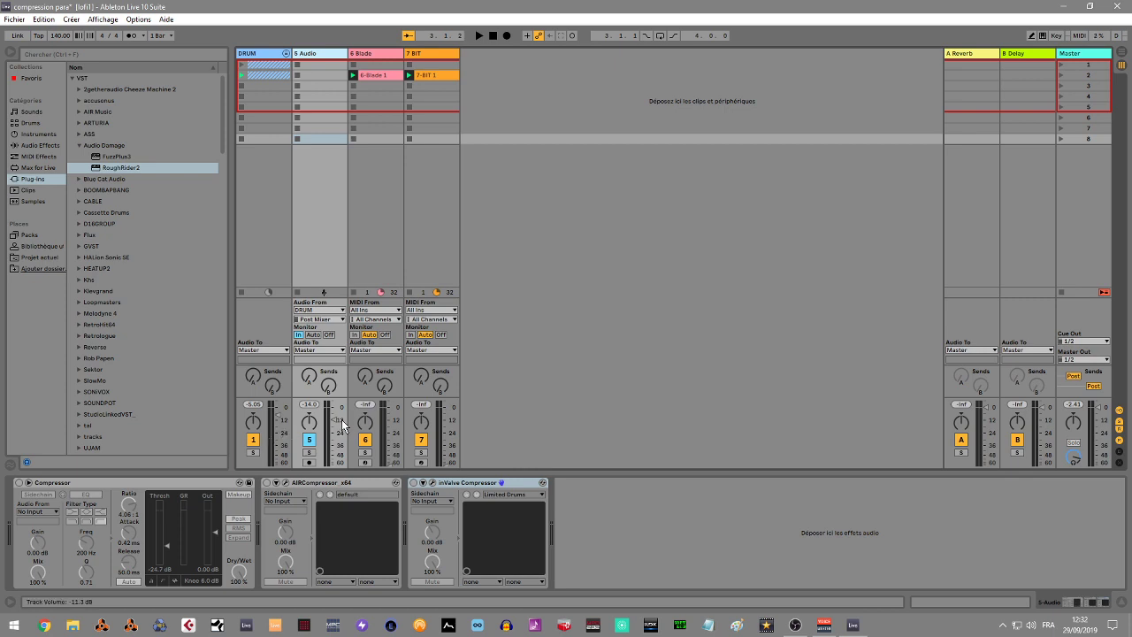
{"action": "left_click_drag", "start_coordinate": [336, 420], "coordinate": [333, 464]}
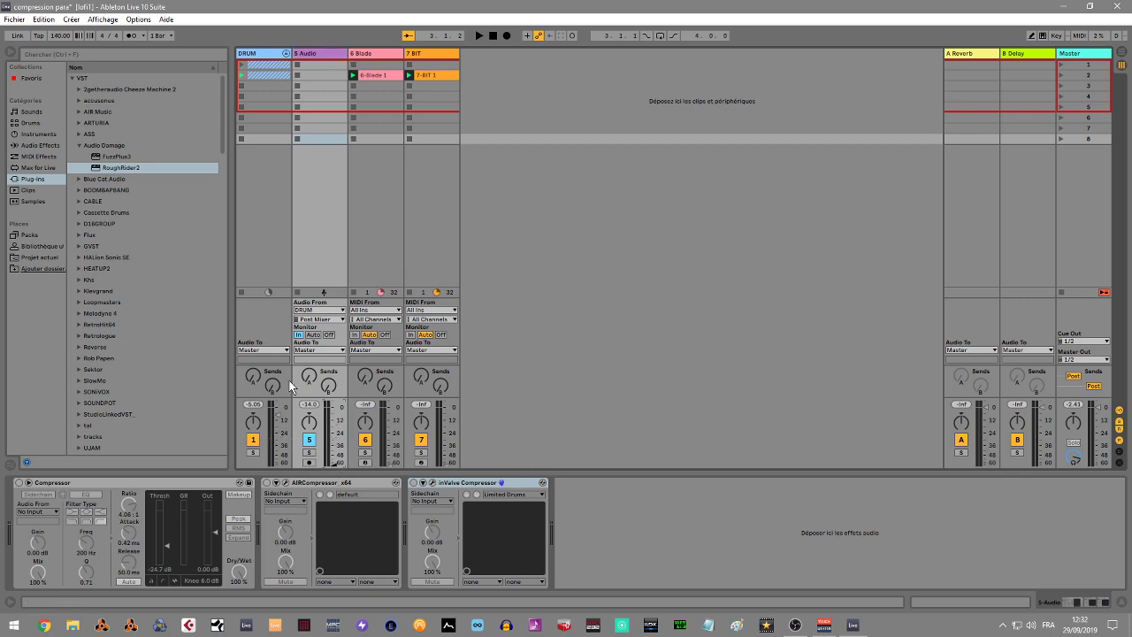
{"action": "left_click", "coordinate": [252, 53]}
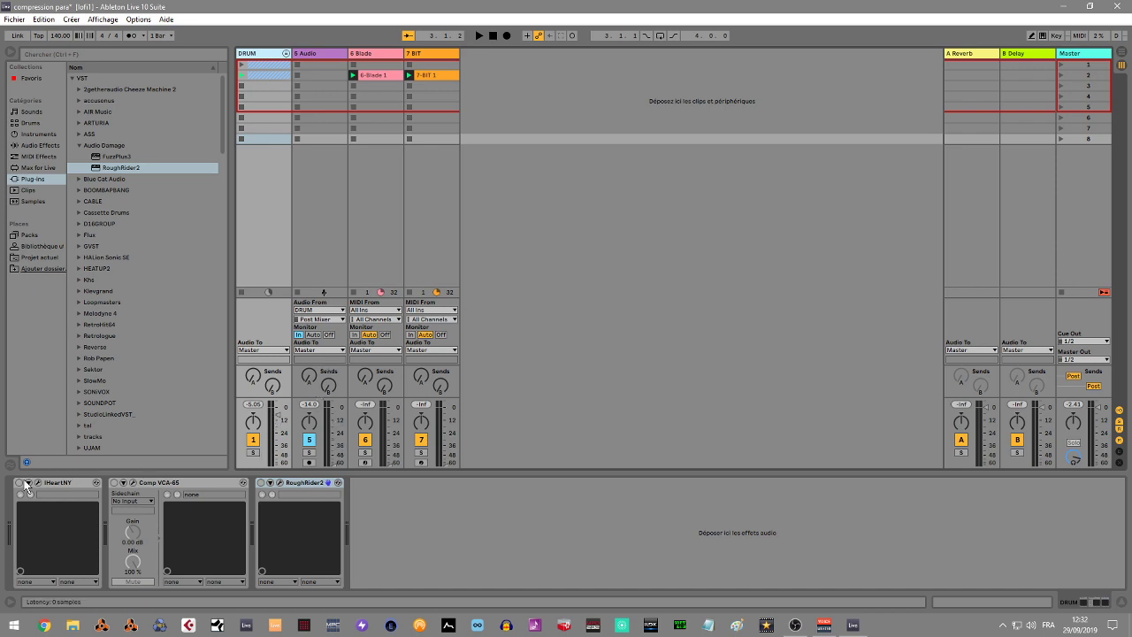
{"action": "left_click", "coordinate": [312, 54]}
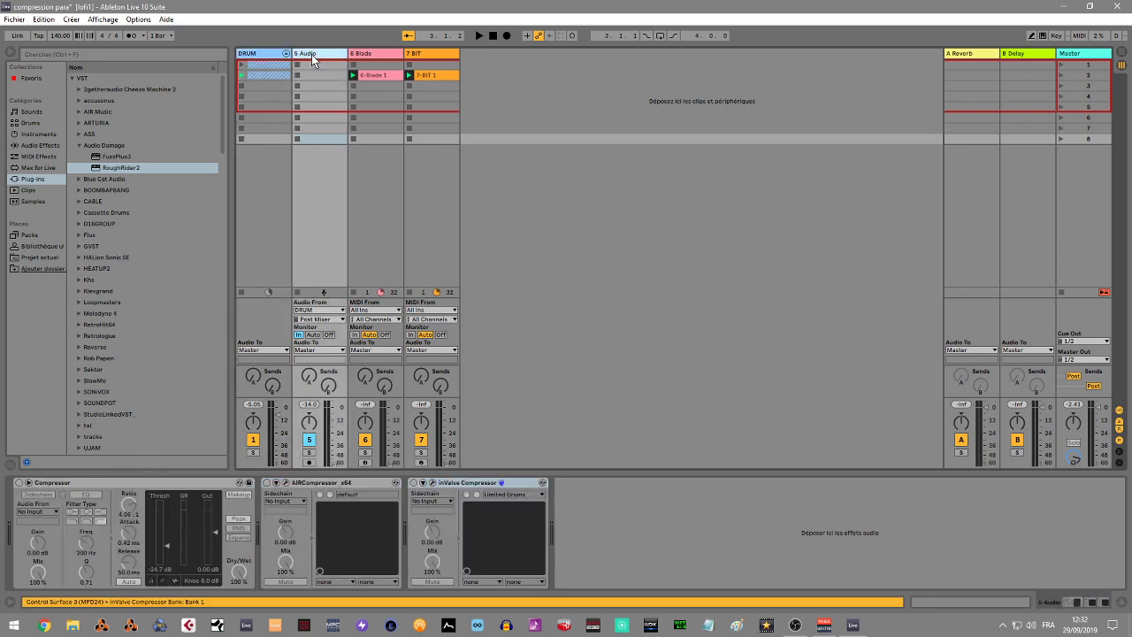
{"action": "left_click", "coordinate": [19, 482]}
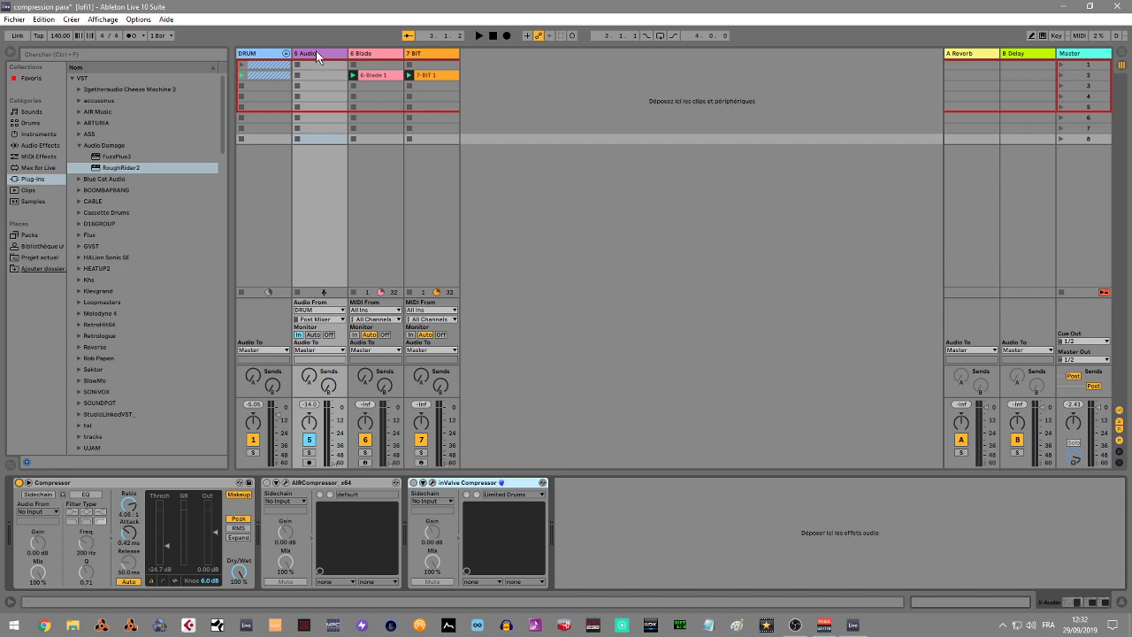
Play the drums with the 5 Audio track off, reactivate that track and raise its volume to about -12 dB
{"action": "left_click", "coordinate": [308, 440]}
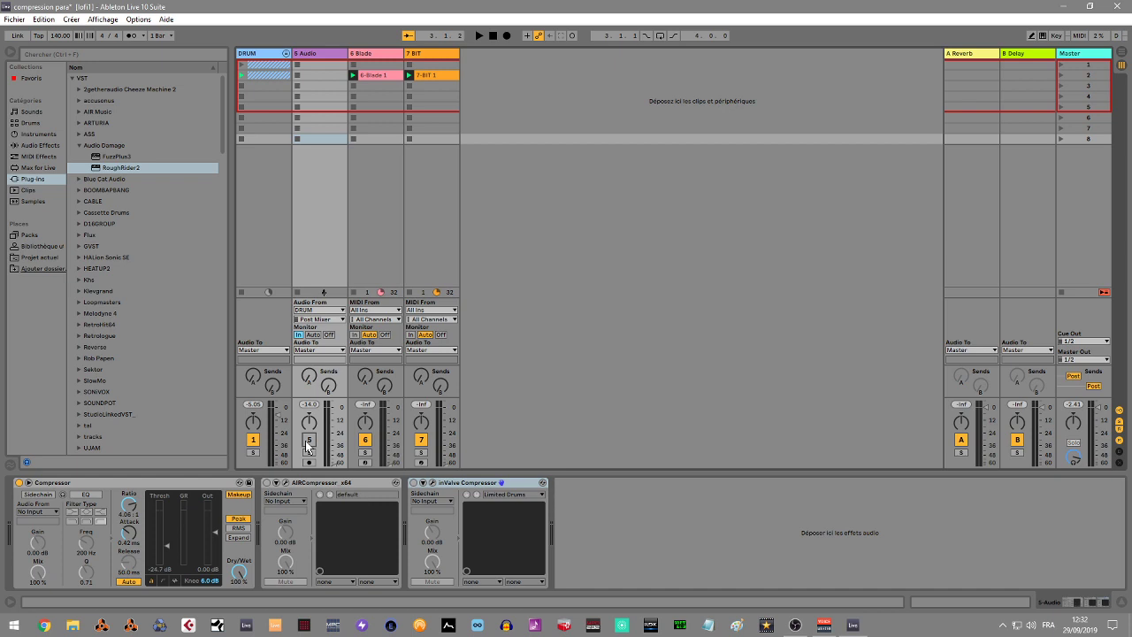
{"action": "key", "text": "space"}
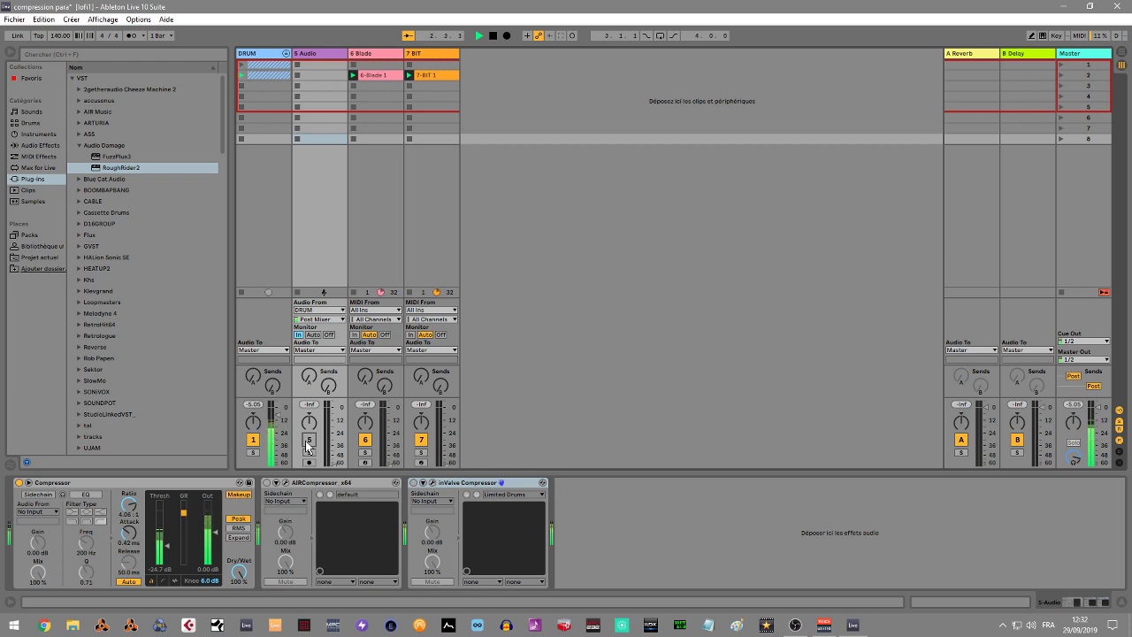
{"action": "left_click", "coordinate": [307, 444]}
{"action": "left_click_drag", "start_coordinate": [337, 462], "coordinate": [337, 416]}
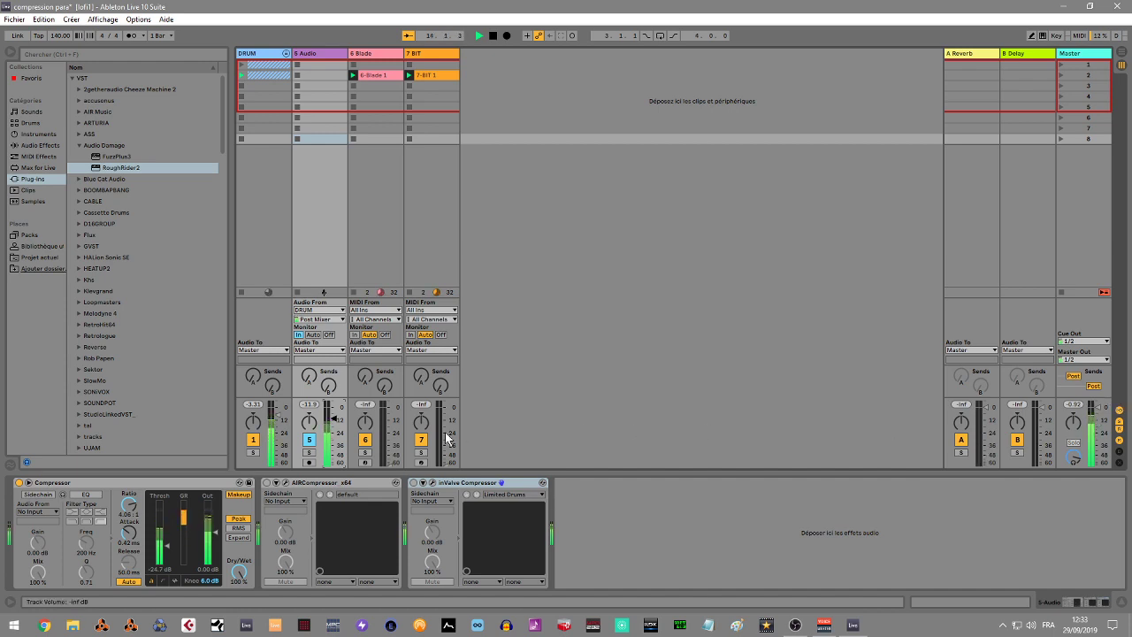
{"action": "key", "text": "space"}
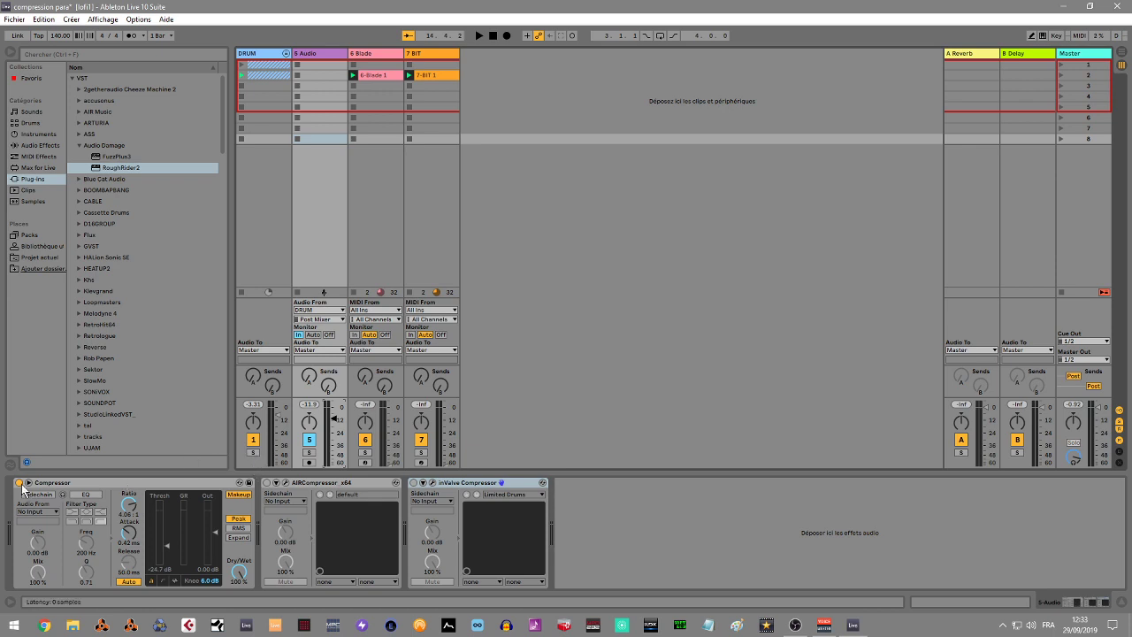
Compare the drums with and without the 5 Audio track by switching it off and on during playback
{"action": "key", "text": "space"}
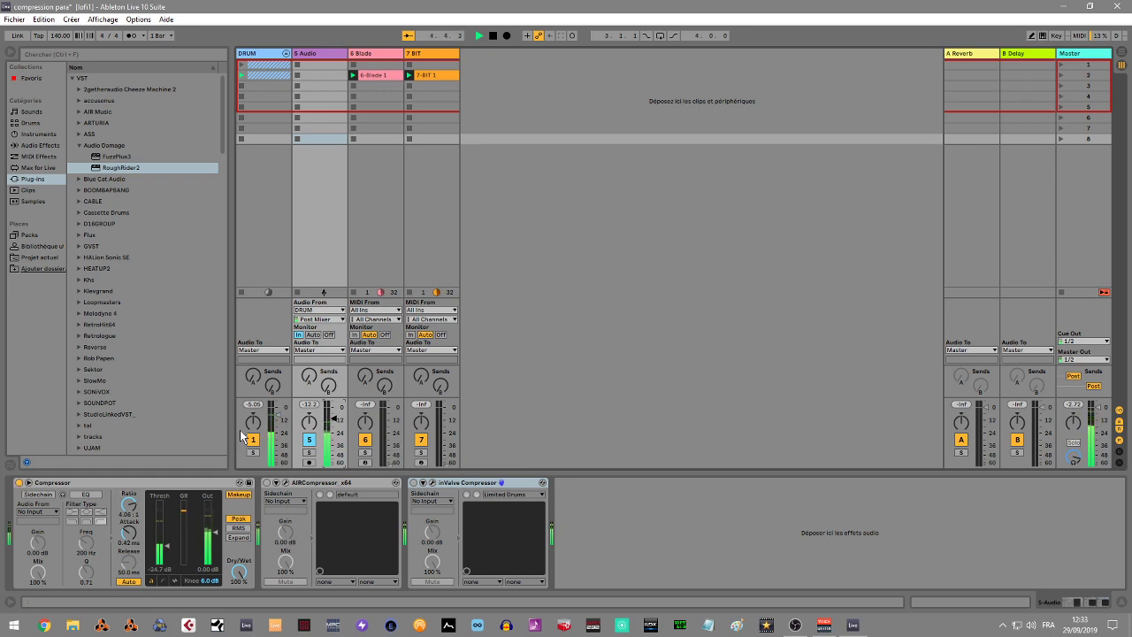
{"action": "left_click", "coordinate": [309, 439]}
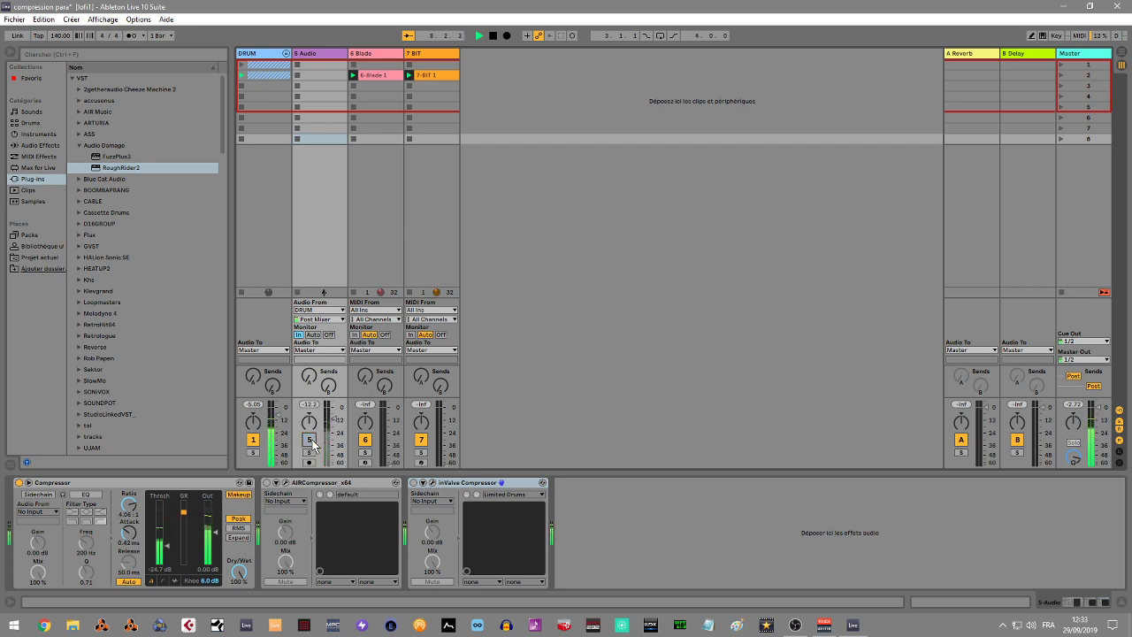
{"action": "left_click", "coordinate": [310, 439]}
{"action": "key", "text": "space"}
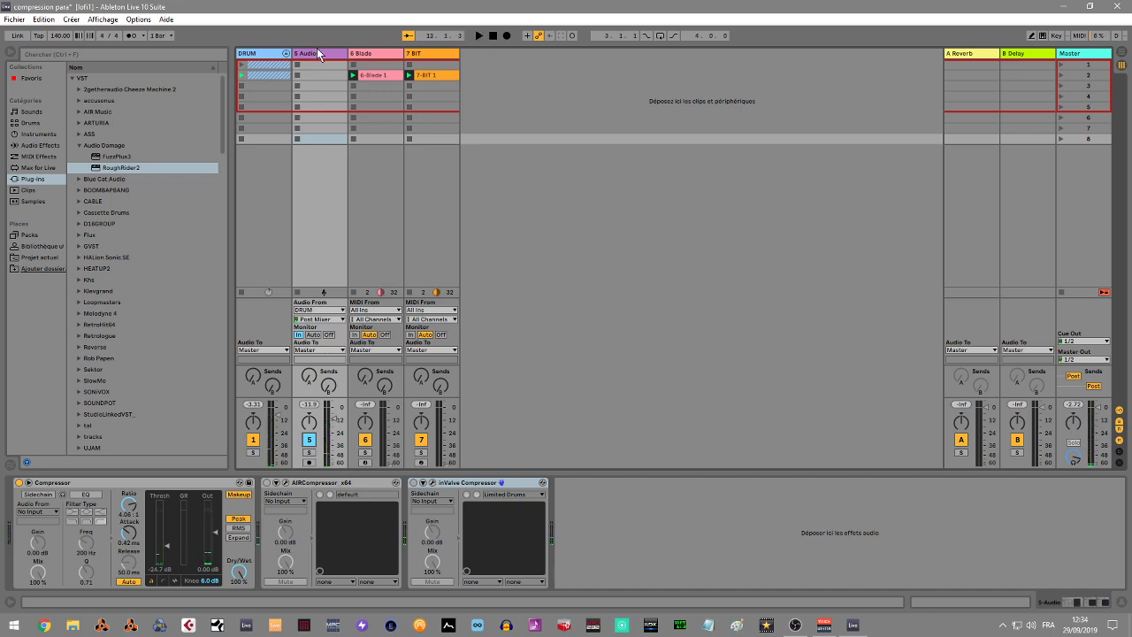
Take the 5 Audio track's input from DRUM, swap its active Compressor for AIRCompressor_x64 with its window open, and start playback
{"action": "left_click", "coordinate": [341, 309]}
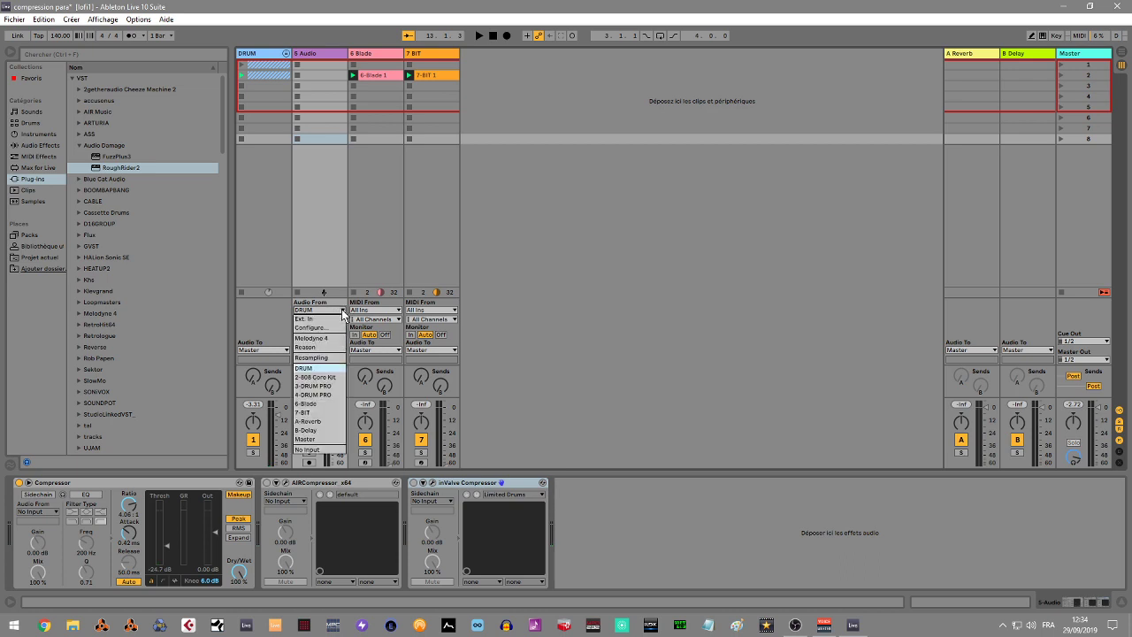
{"action": "left_click", "coordinate": [314, 369]}
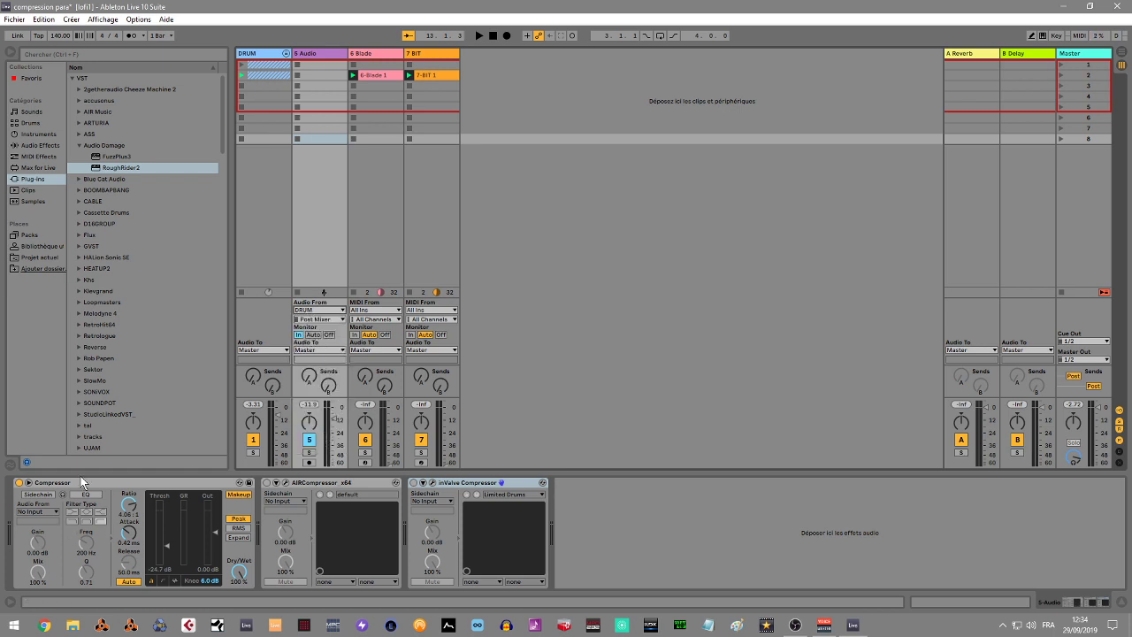
{"action": "left_click", "coordinate": [18, 482]}
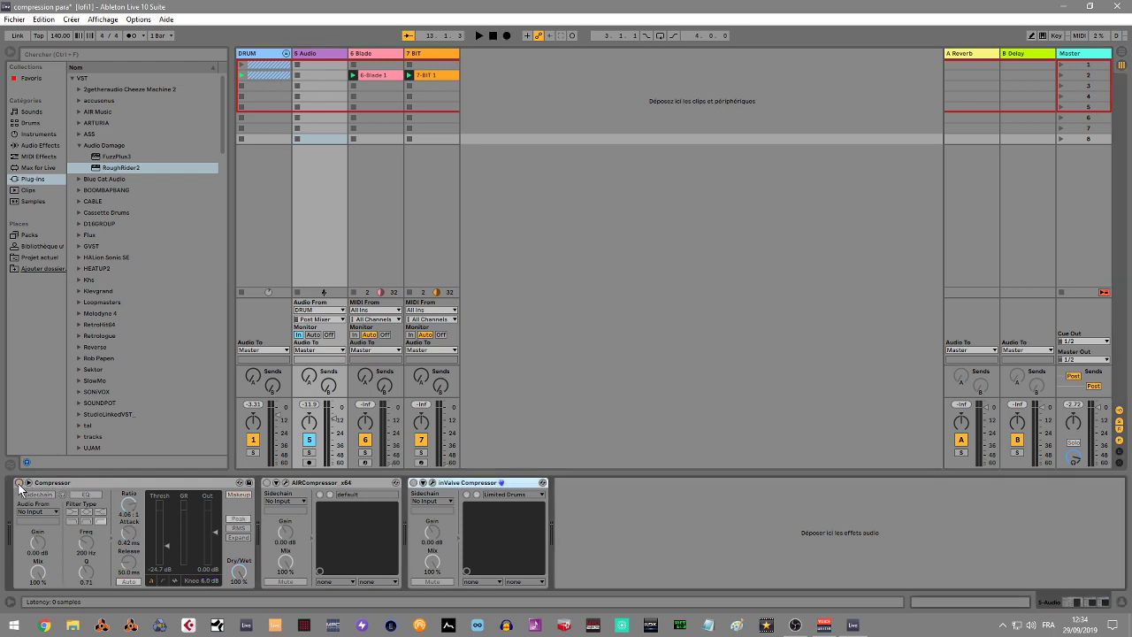
{"action": "left_click", "coordinate": [285, 483]}
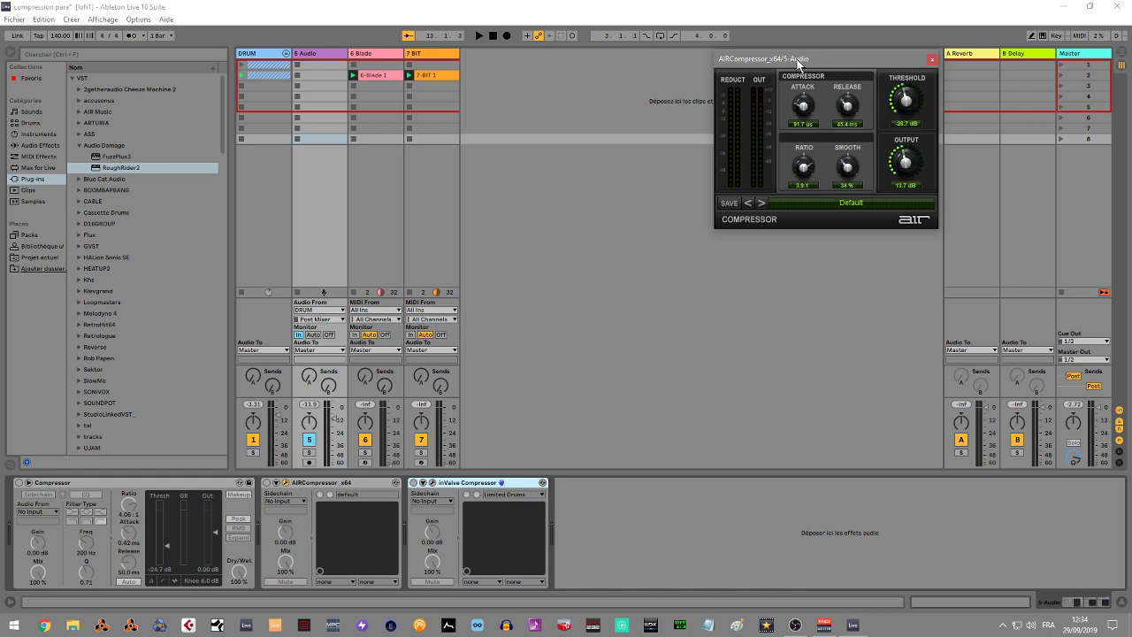
{"action": "left_click", "coordinate": [267, 486]}
{"action": "key", "text": "space"}
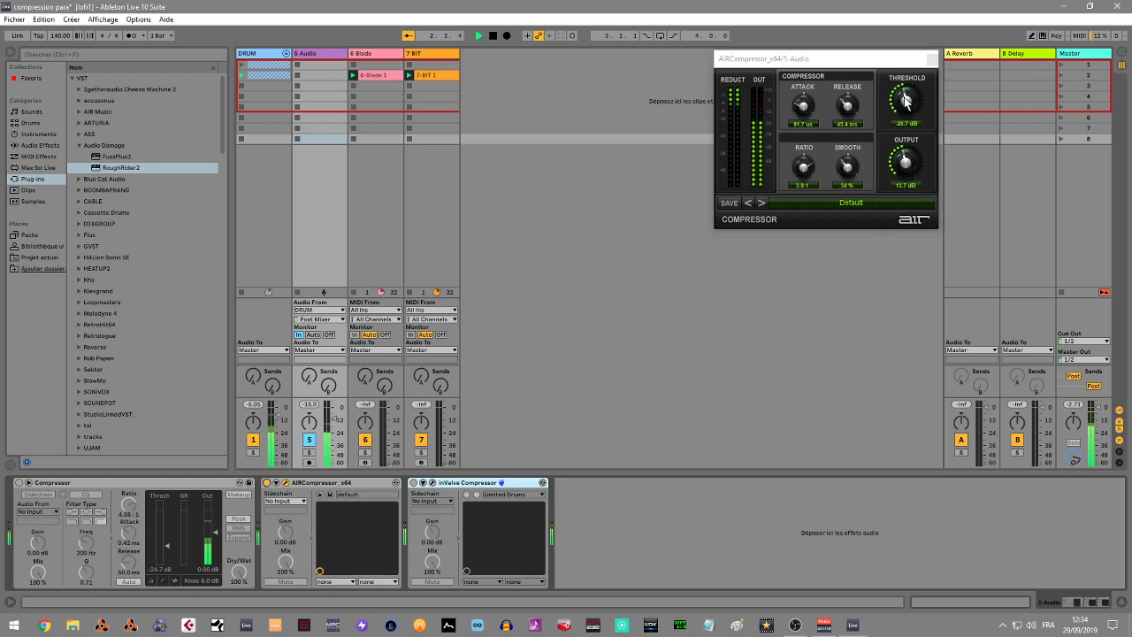
Set AIRCompressor's threshold to -34.8 dB and attack to 244 us, and compare the drums with the 5 Audio track off and on
{"action": "left_click_drag", "start_coordinate": [903, 96], "coordinate": [897, 77]}
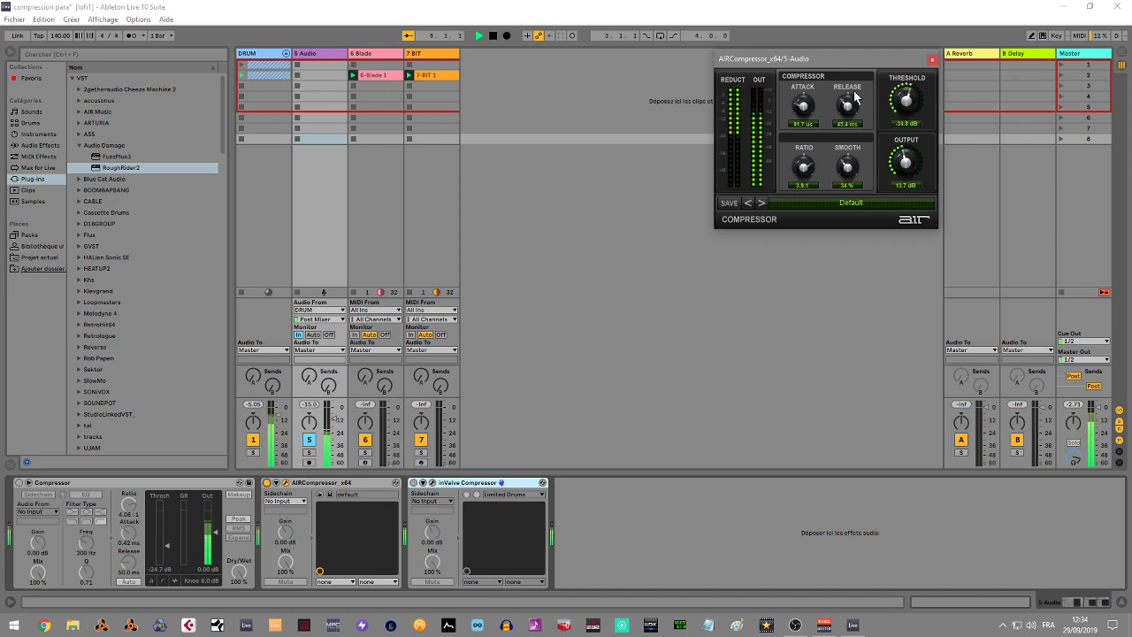
{"action": "left_click_drag", "start_coordinate": [805, 115], "coordinate": [805, 104]}
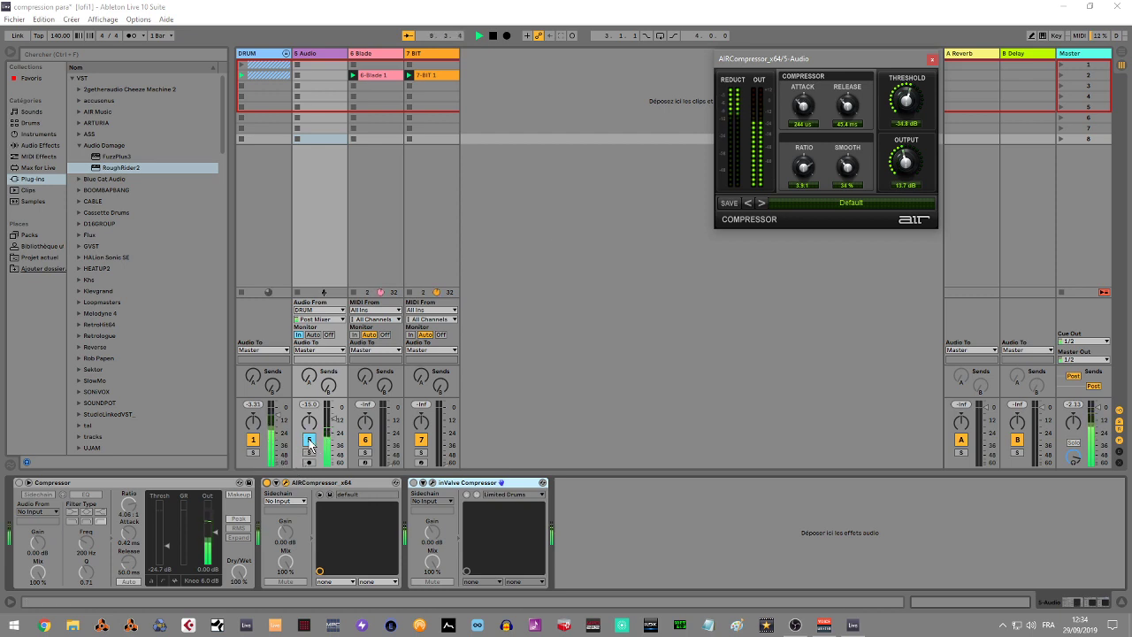
{"action": "left_click", "coordinate": [309, 442]}
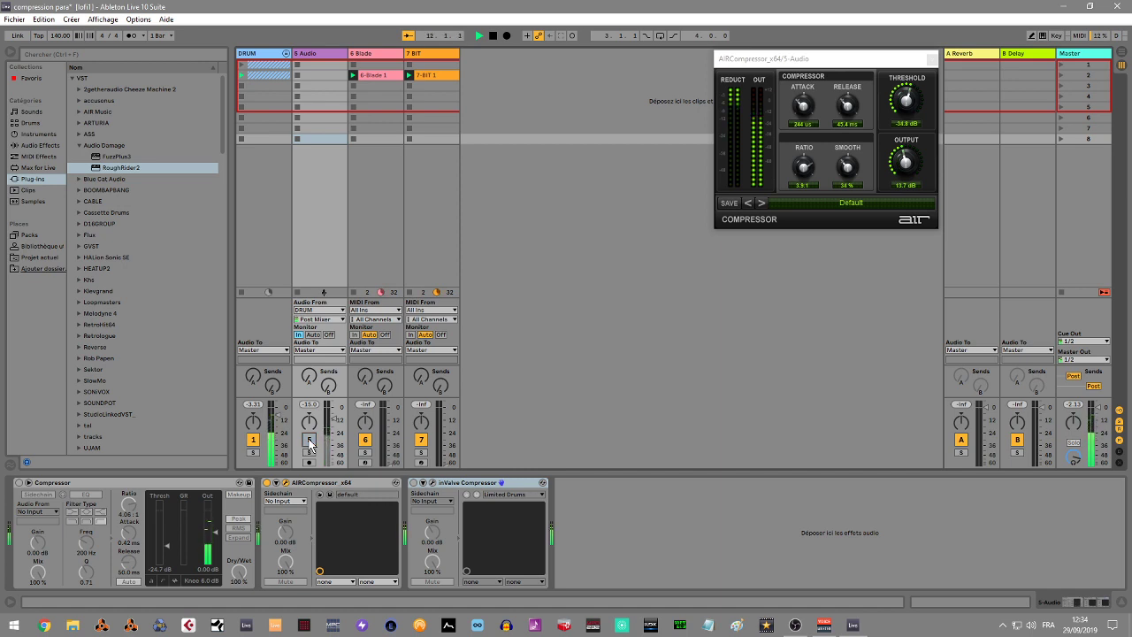
{"action": "left_click", "coordinate": [309, 441]}
Replace AIRCompressor with inValve Compressor as the active device on the 5 Audio track, leaving only the inValve window open
{"action": "left_click", "coordinate": [267, 483]}
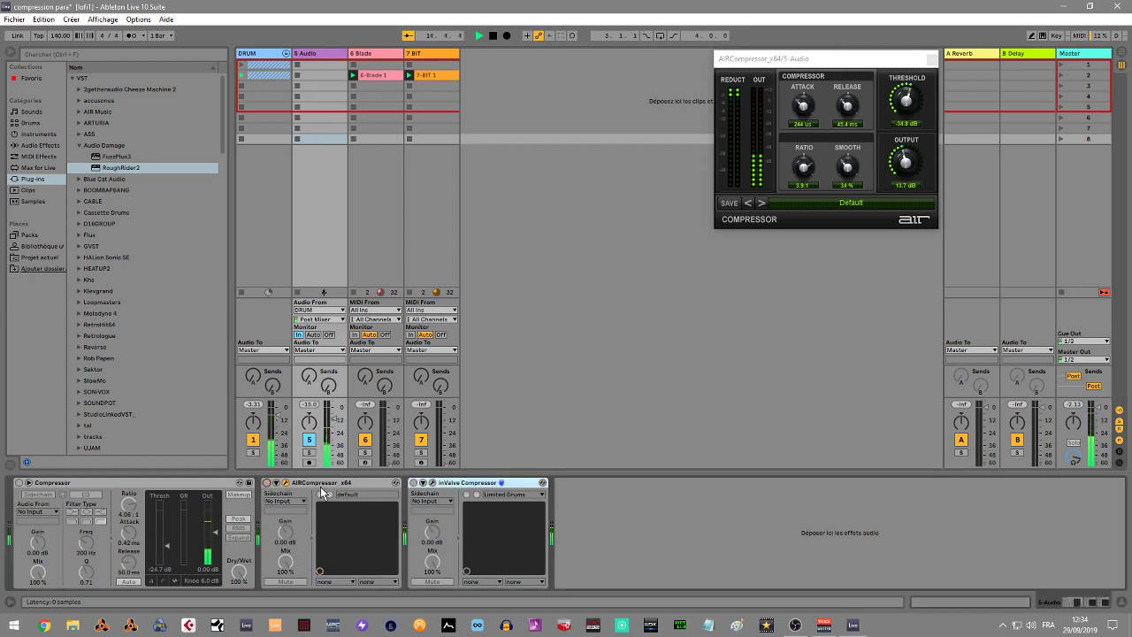
{"action": "left_click", "coordinate": [433, 484]}
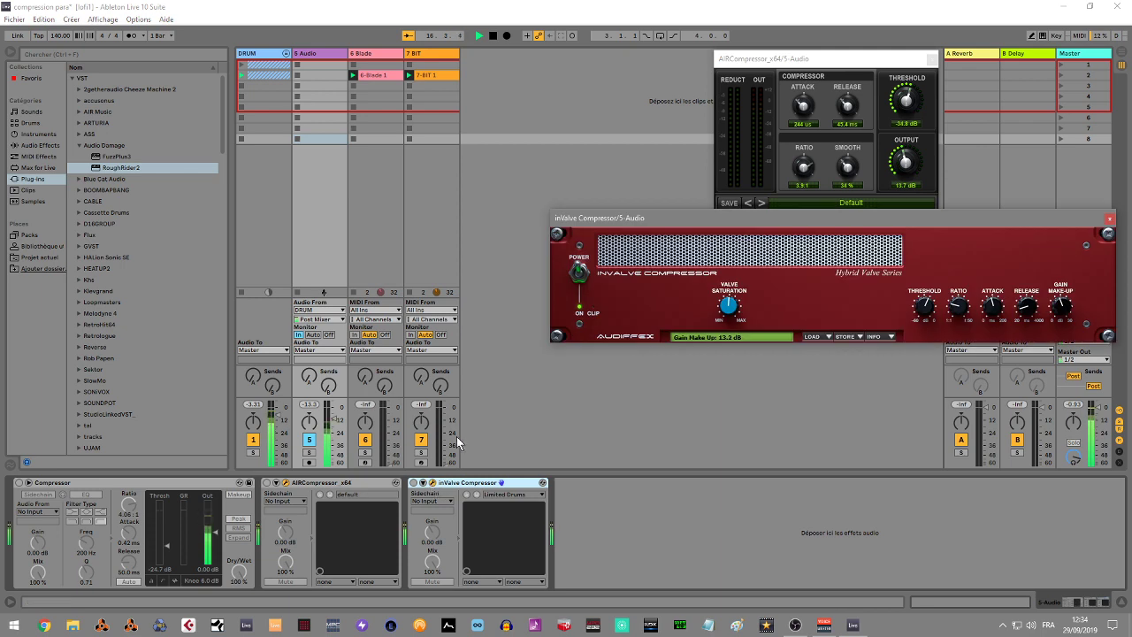
{"action": "left_click", "coordinate": [931, 58]}
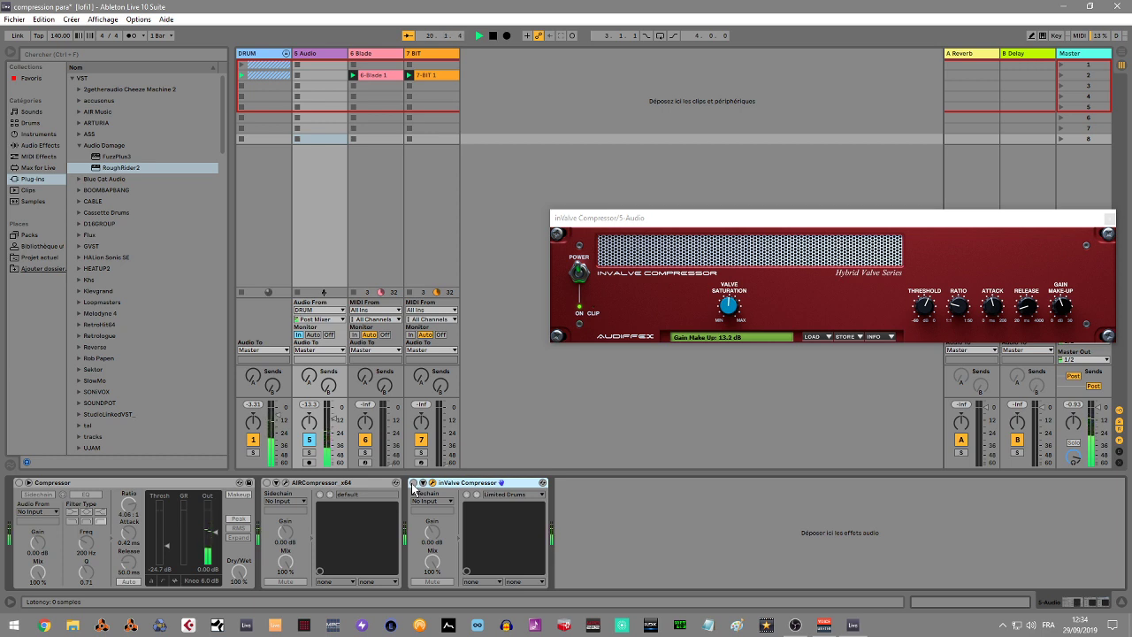
{"action": "left_click", "coordinate": [413, 483]}
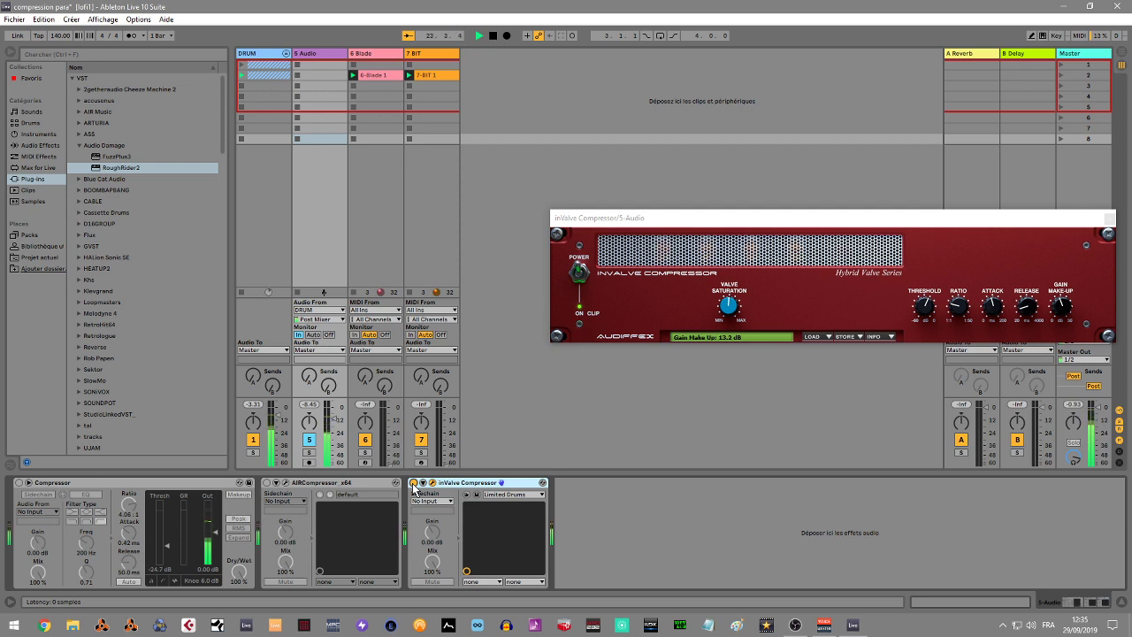
Set the inValve Compressor's valve saturation to about 53.9 % while listening to the drums
{"action": "key", "text": "space"}
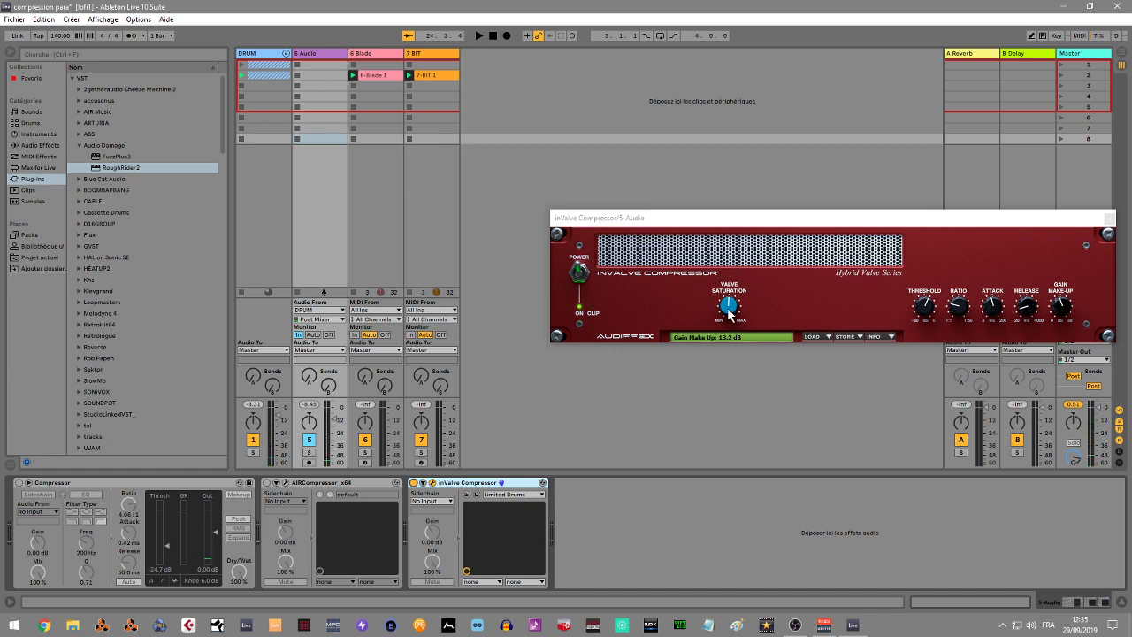
{"action": "mouse_move", "coordinate": [729, 313]}
{"action": "left_mouse_down"}
{"action": "mouse_move", "coordinate": [724, 282]}
{"action": "mouse_move", "coordinate": [726, 308]}
{"action": "left_mouse_up"}
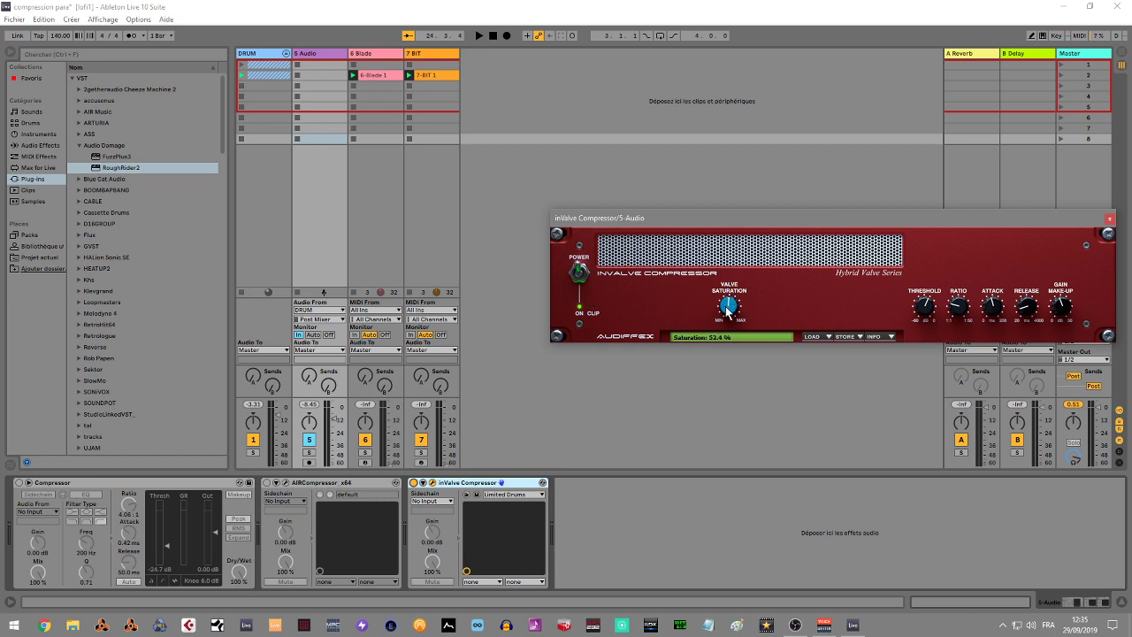
{"action": "key", "text": "space"}
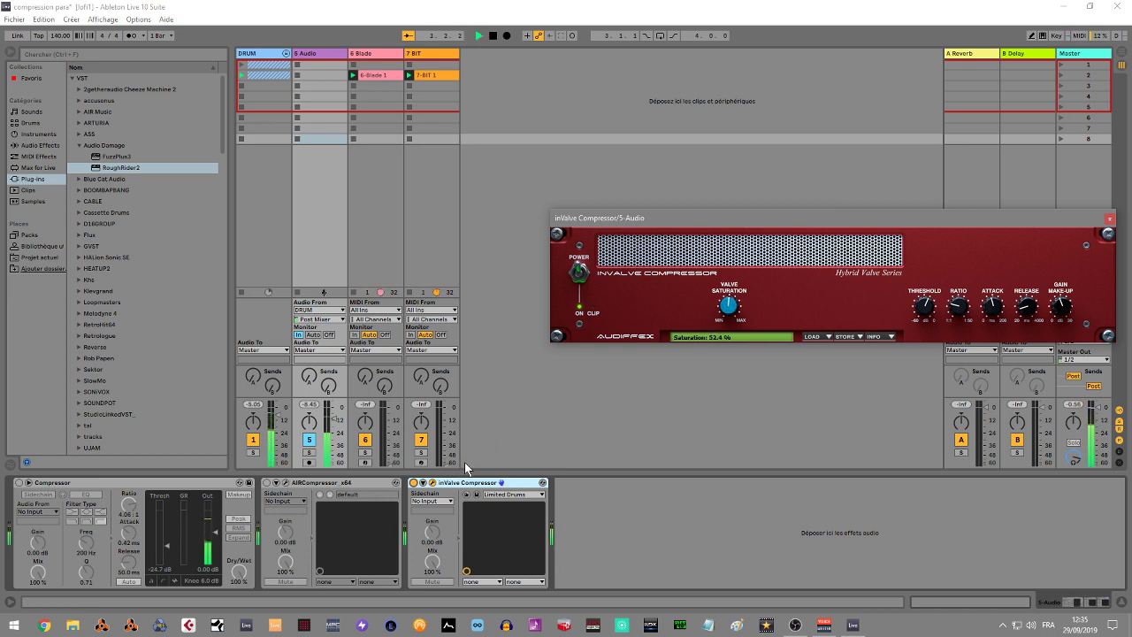
{"action": "mouse_move", "coordinate": [731, 303]}
{"action": "left_mouse_down"}
{"action": "mouse_move", "coordinate": [719, 253]}
{"action": "mouse_move", "coordinate": [731, 404]}
{"action": "mouse_move", "coordinate": [716, 263]}
{"action": "mouse_move", "coordinate": [716, 295]}
{"action": "left_mouse_up"}
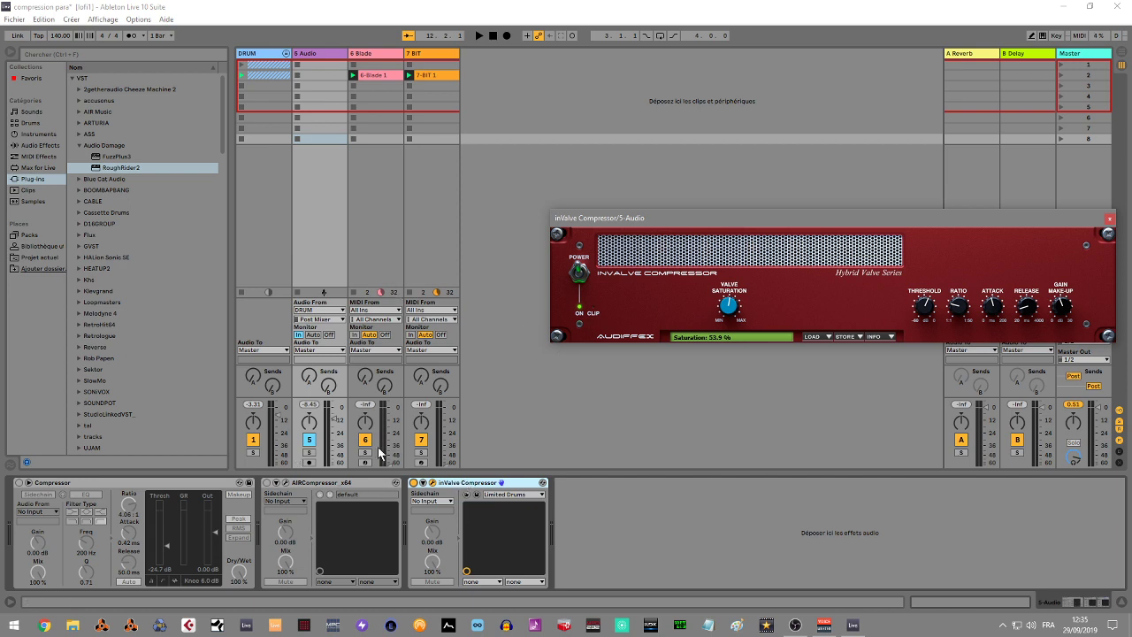
Switch off the 5 Audio track and its inValve Compressor device
{"action": "left_click", "coordinate": [310, 439]}
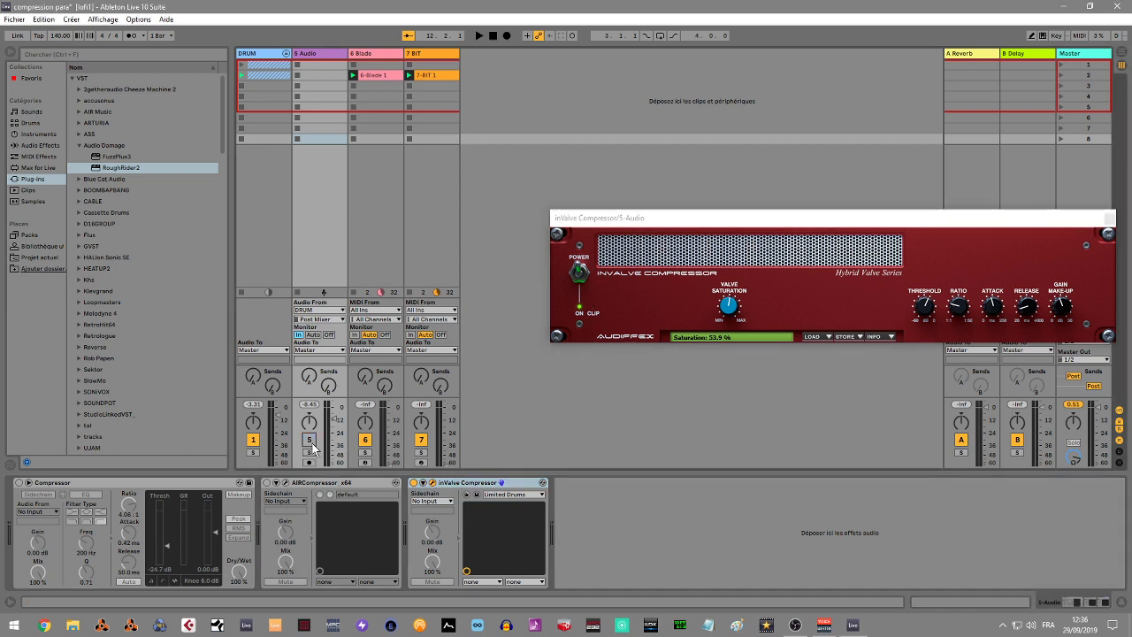
{"action": "left_click", "coordinate": [414, 483]}
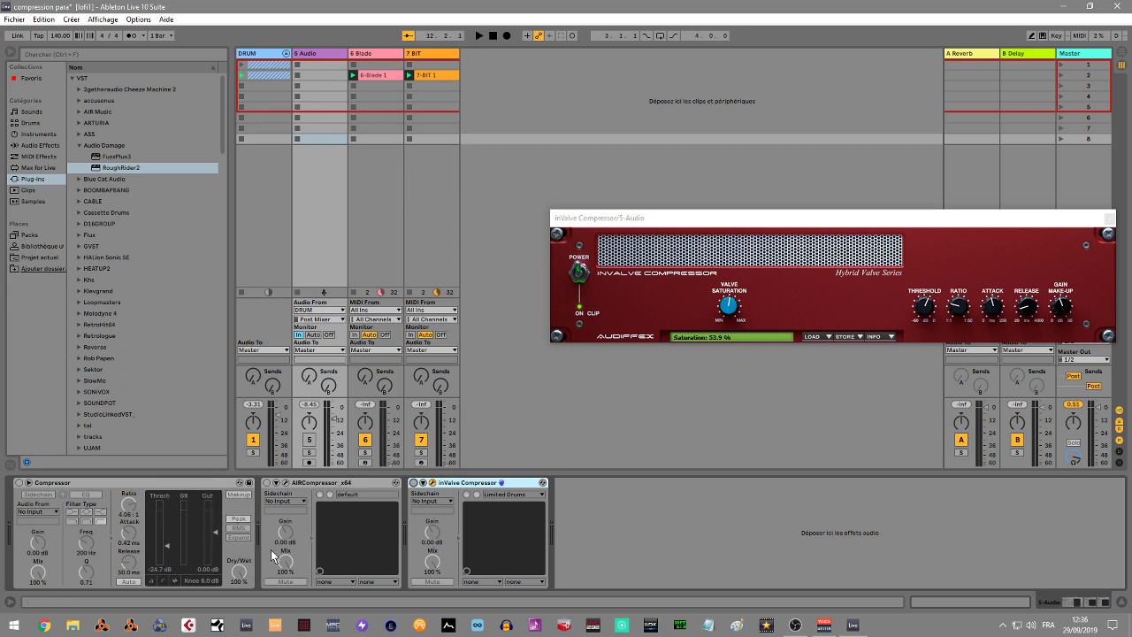
{"action": "left_click_drag", "start_coordinate": [239, 572], "coordinate": [239, 580]}
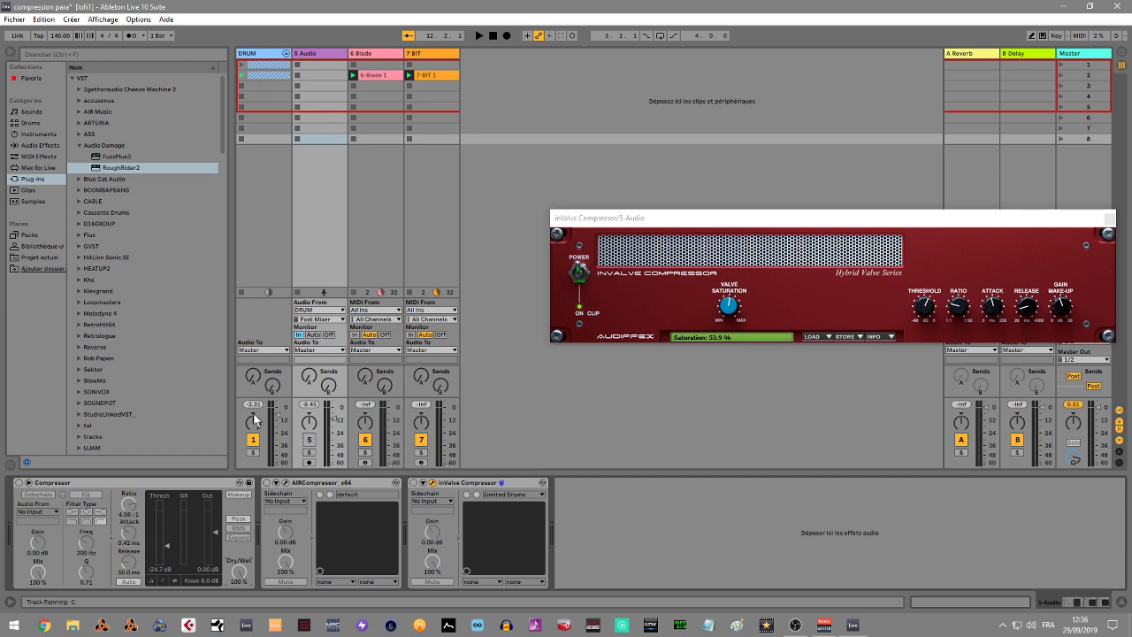
{"action": "left_click_drag", "start_coordinate": [241, 571], "coordinate": [241, 585]}
Show the DRUM group's devices and open RoughRider2 to examine its New York Parallel preset and Mix control, leaving the device off
{"action": "left_click", "coordinate": [267, 51]}
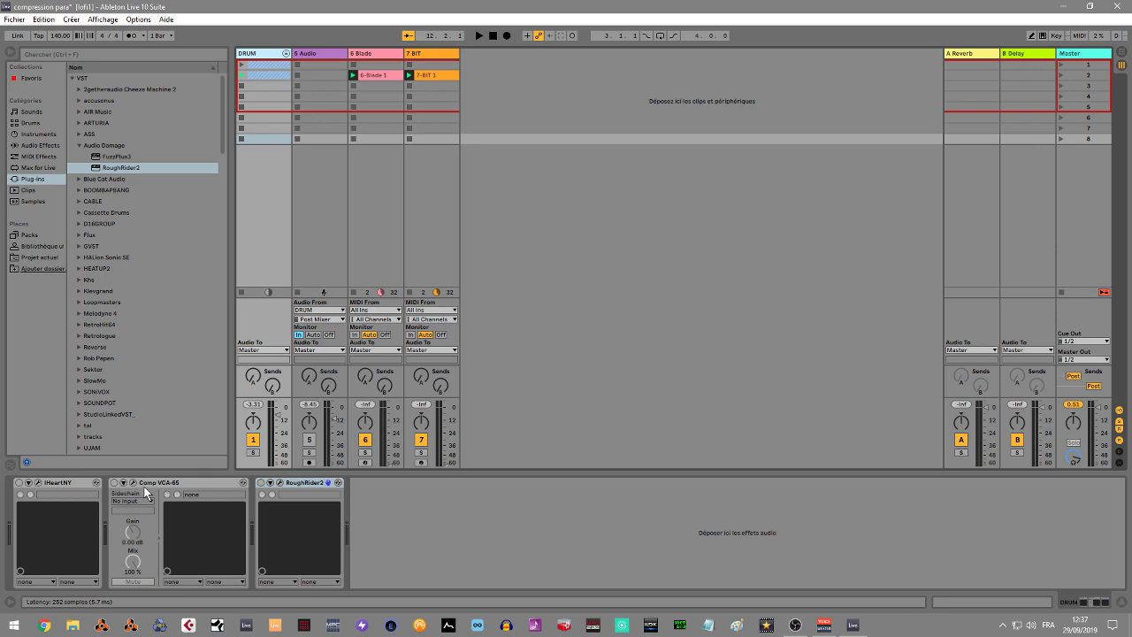
{"action": "left_click", "coordinate": [260, 484]}
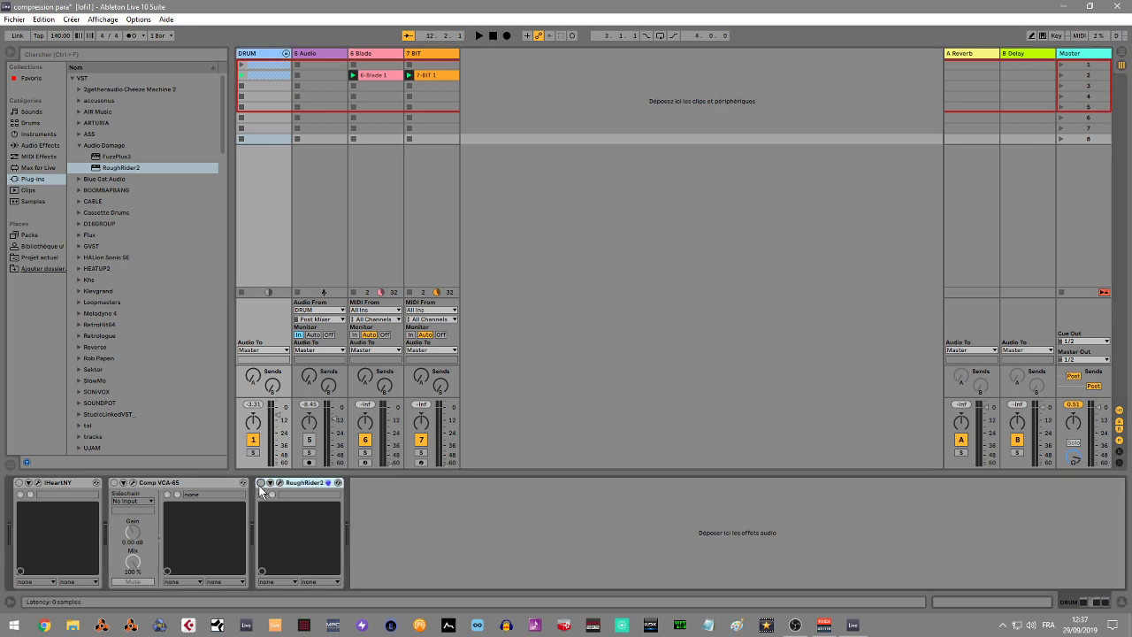
{"action": "left_click", "coordinate": [261, 483]}
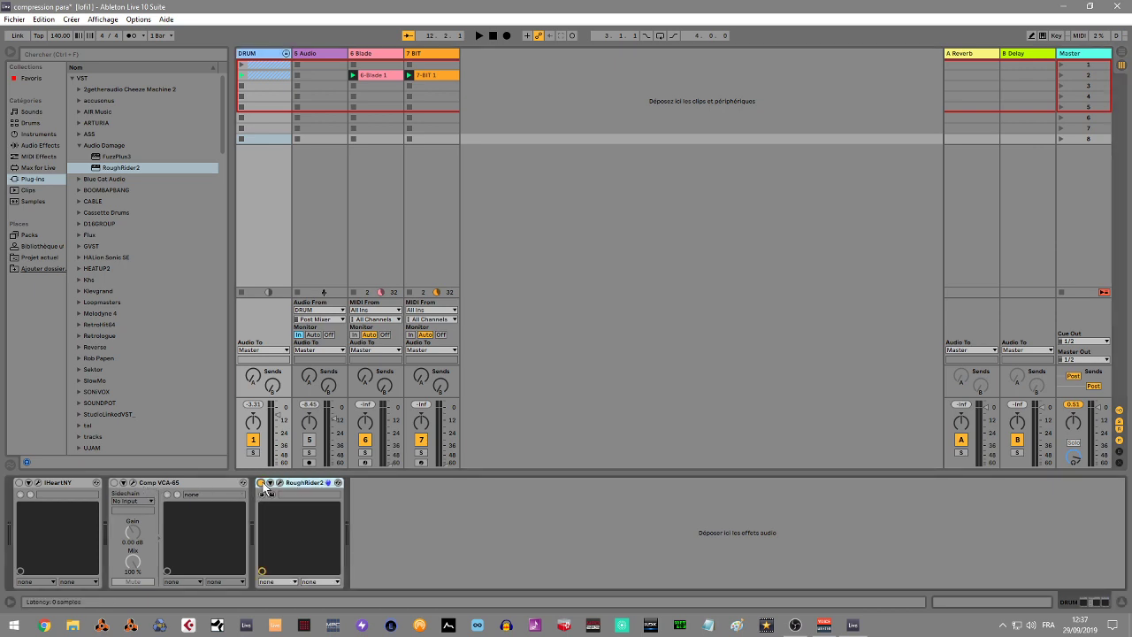
{"action": "left_click", "coordinate": [261, 483]}
{"action": "left_click", "coordinate": [281, 482]}
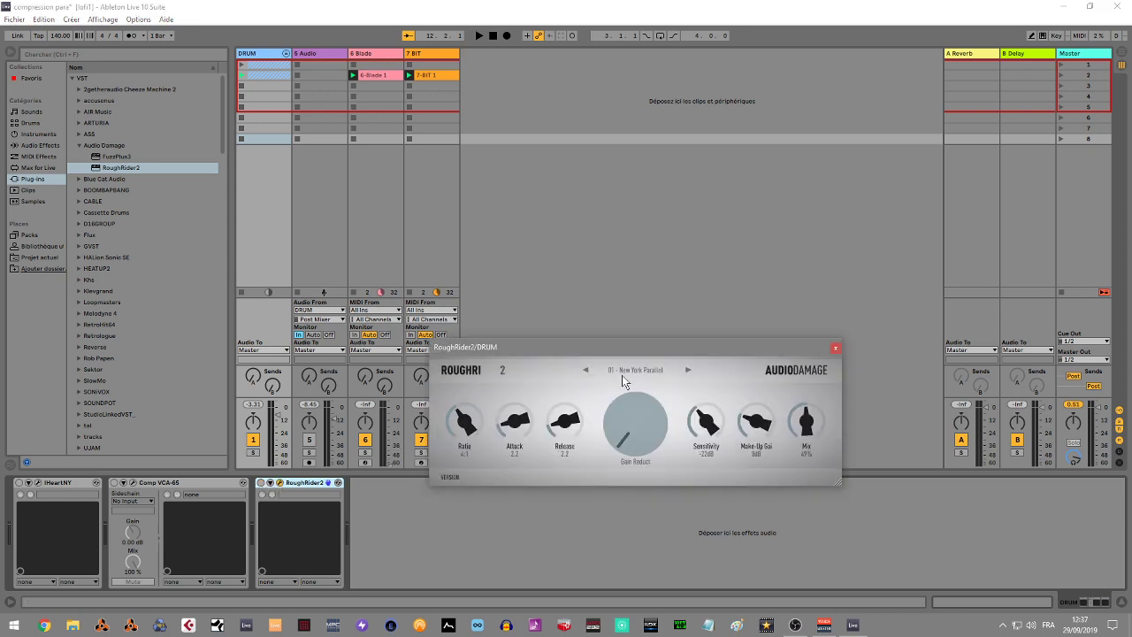
{"action": "left_click_drag", "start_coordinate": [663, 339], "coordinate": [759, 324]}
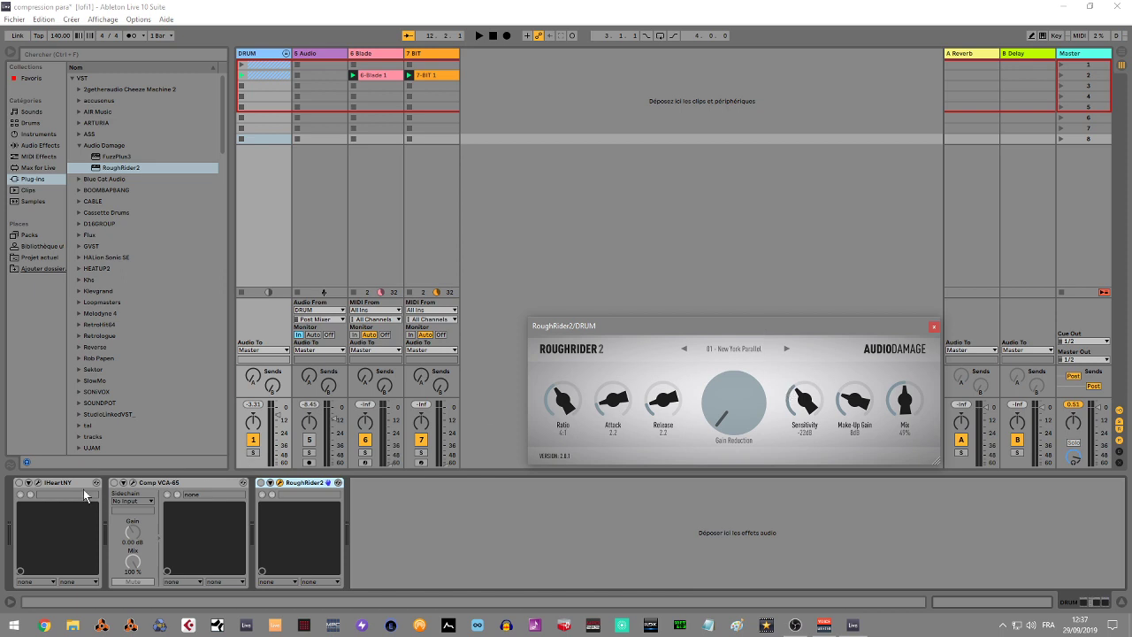
Open Comp VCA-65 on the DRUM group, place its window above RoughRider2 and look at its Mix knob and expanded view
{"action": "left_click", "coordinate": [133, 483]}
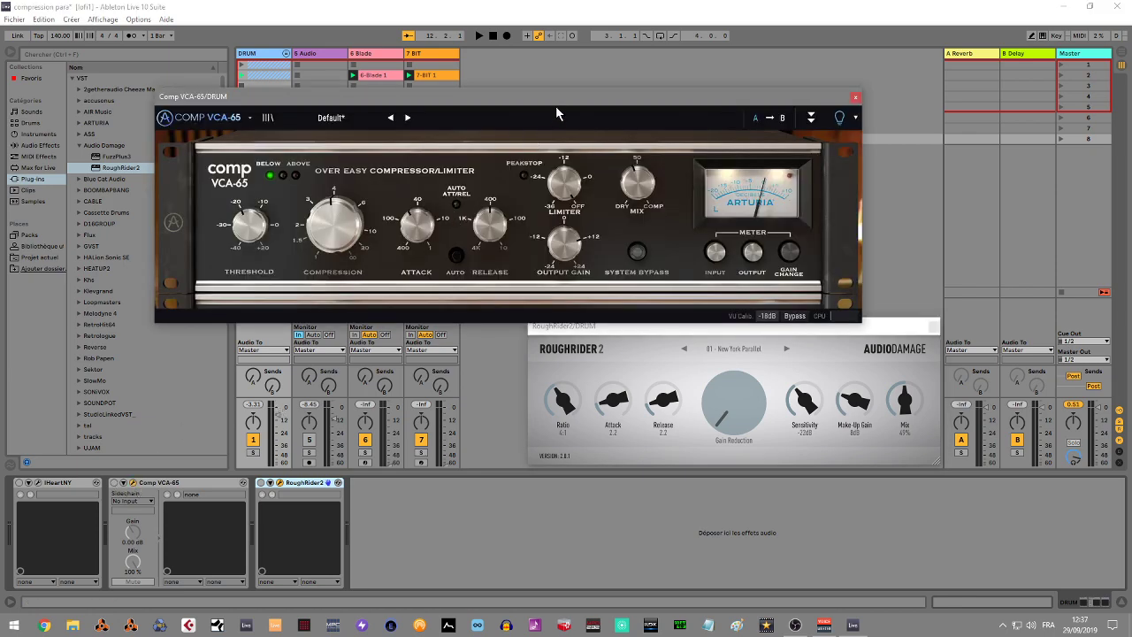
{"action": "left_click_drag", "start_coordinate": [558, 106], "coordinate": [773, 68]}
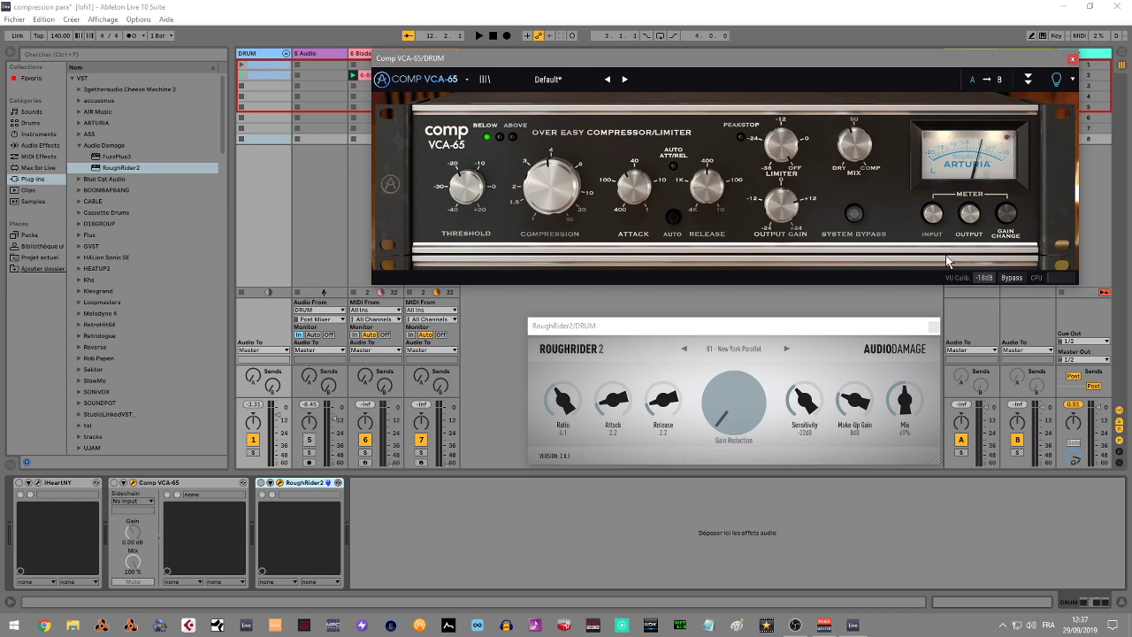
{"action": "left_click", "coordinate": [1028, 82]}
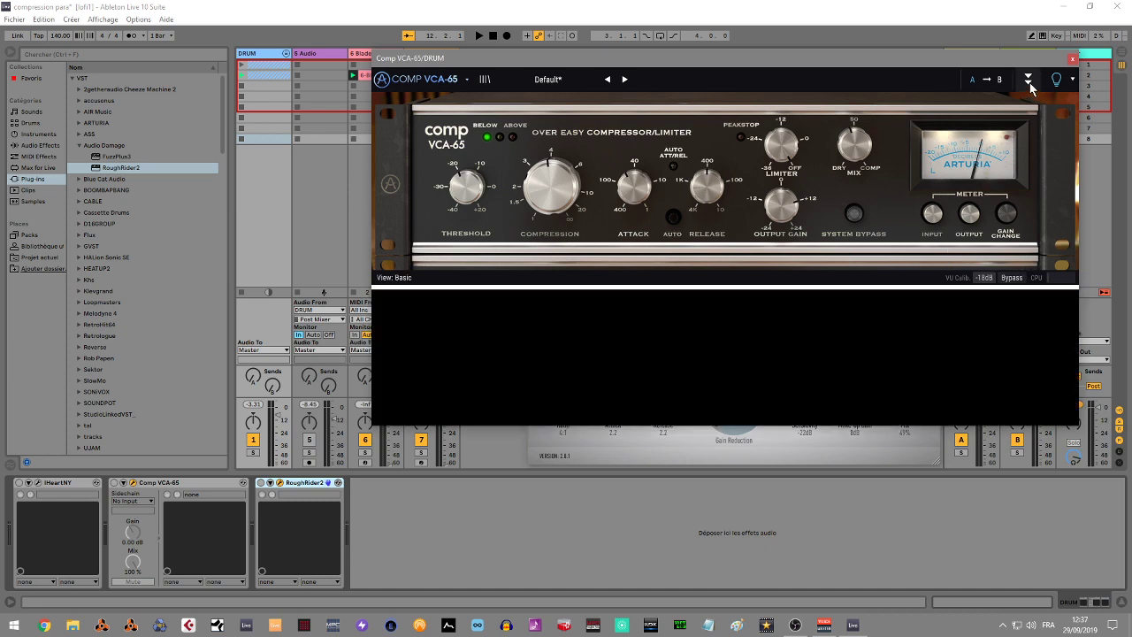
{"action": "left_click", "coordinate": [1027, 81]}
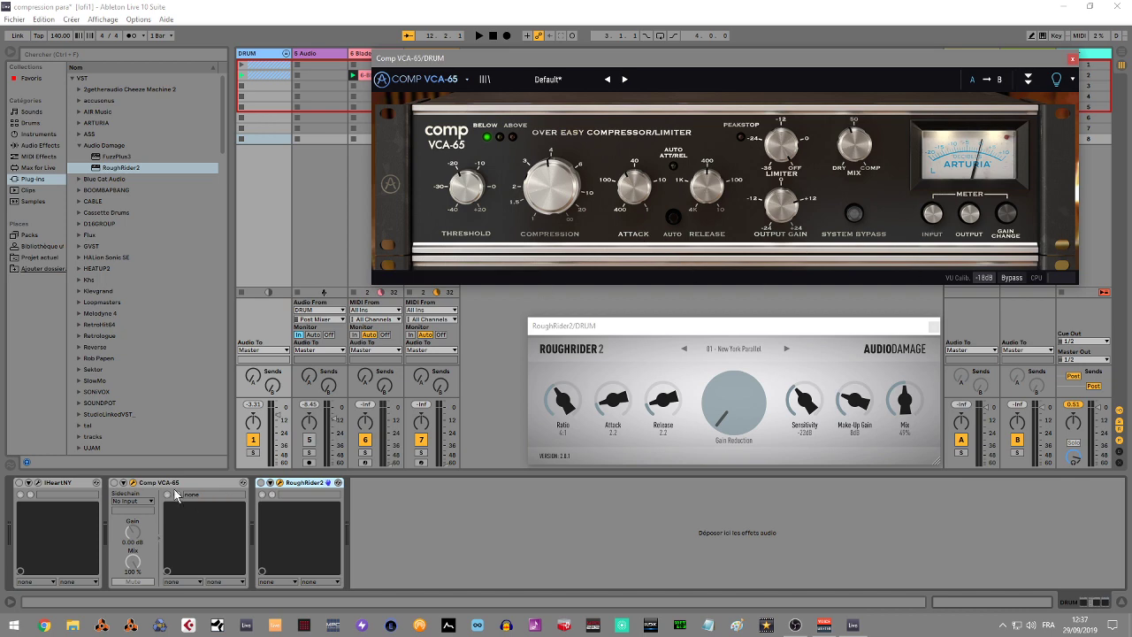
View the IHeartNY parallel compressor on the DRUM group, and close all three open plug-in windows
{"action": "left_click", "coordinate": [39, 483]}
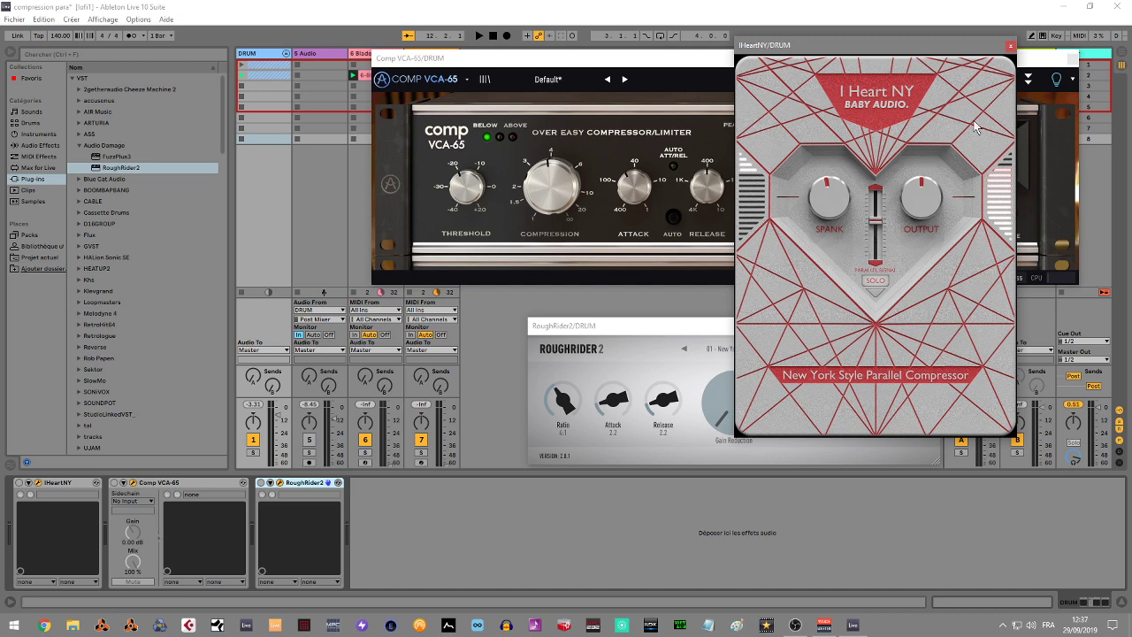
{"action": "left_click", "coordinate": [1011, 47]}
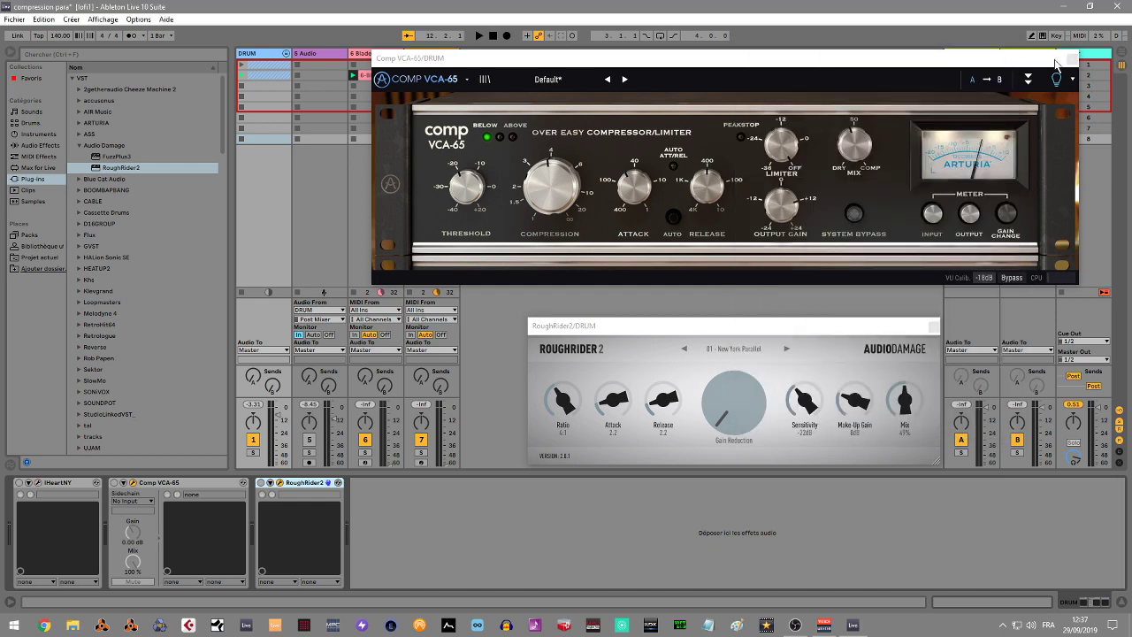
{"action": "left_click", "coordinate": [1072, 59]}
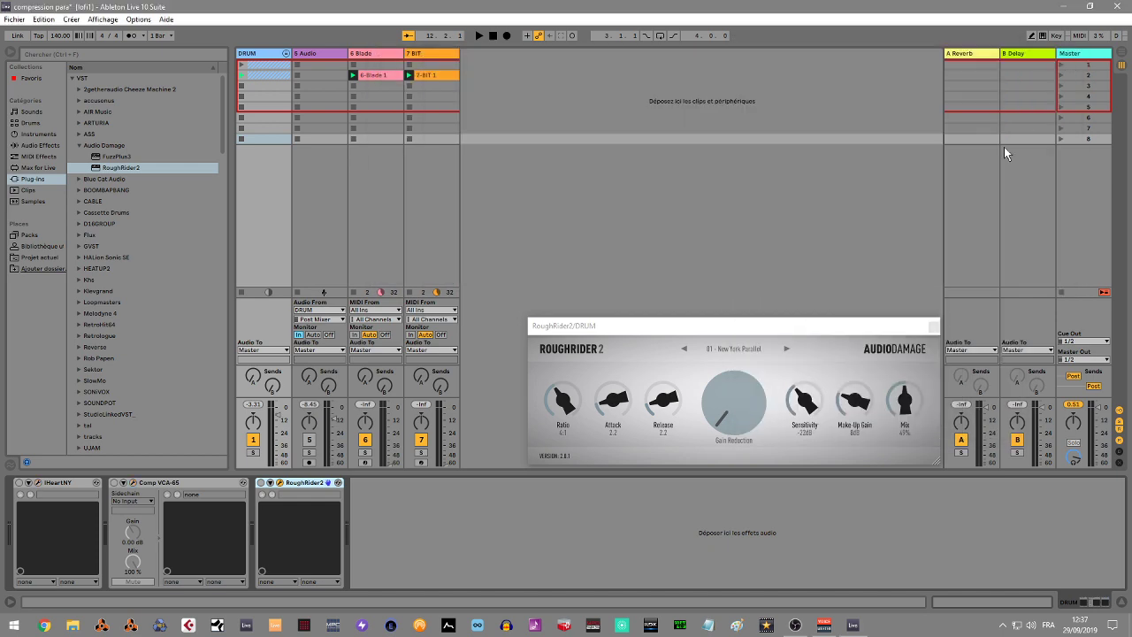
{"action": "left_click", "coordinate": [933, 326]}
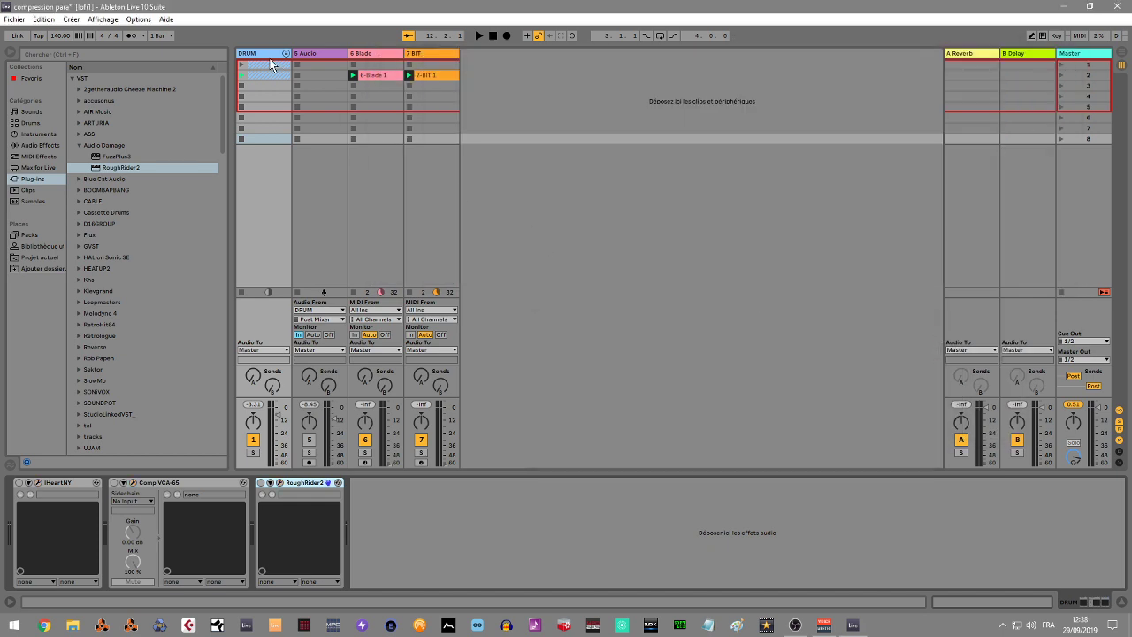
Play the drums, enable IHeartNY on the DRUM group and open its window
{"action": "key", "text": "space"}
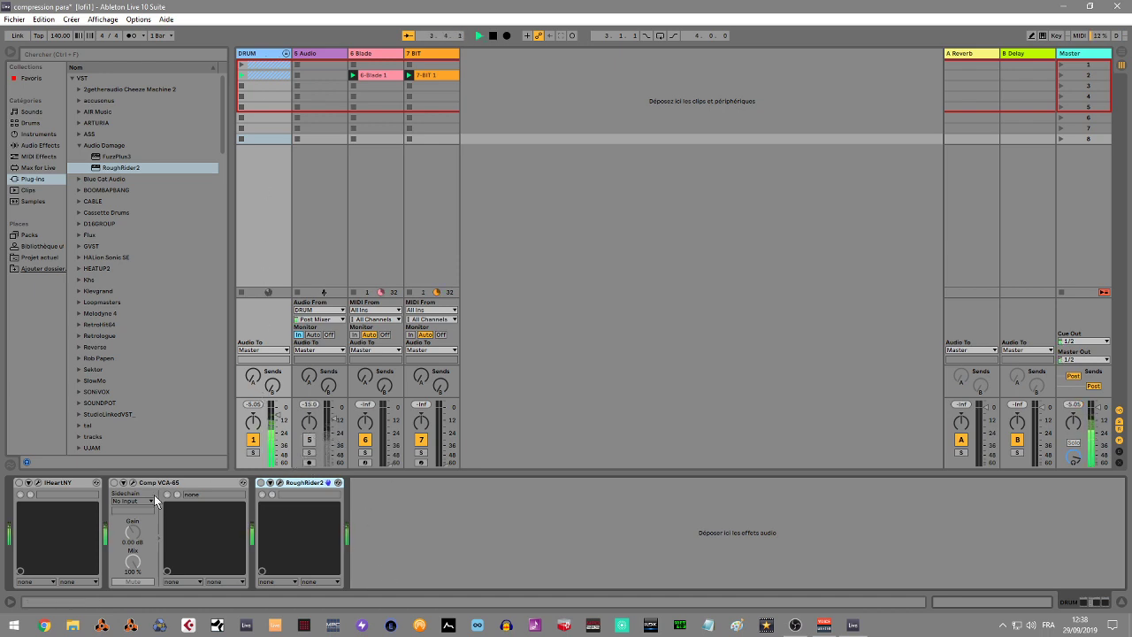
{"action": "left_click", "coordinate": [20, 483]}
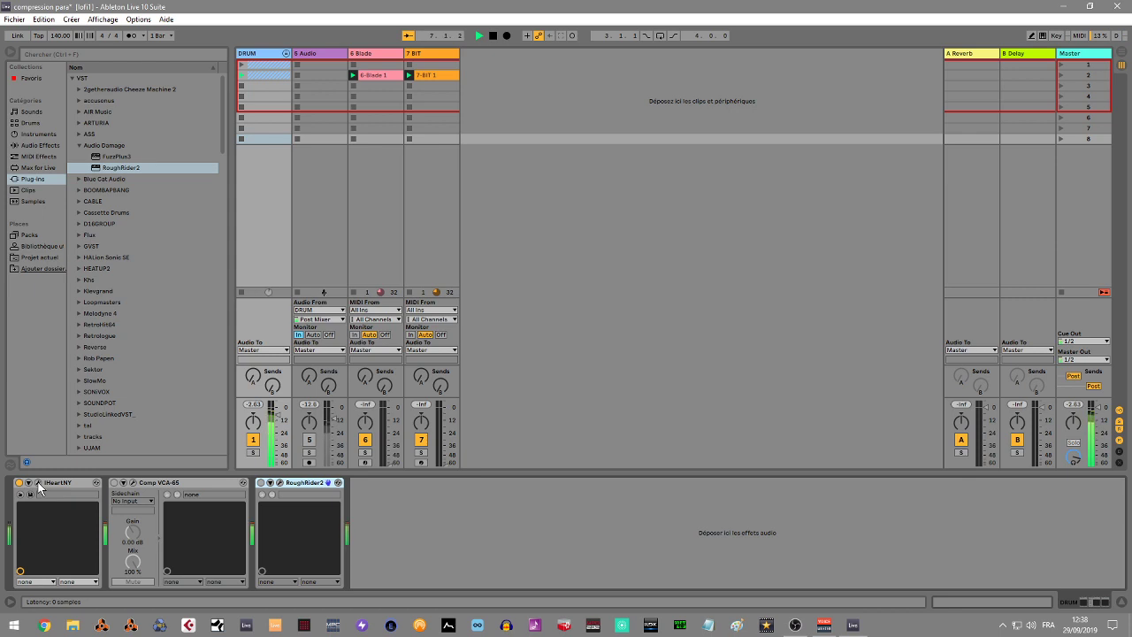
{"action": "left_click", "coordinate": [38, 482]}
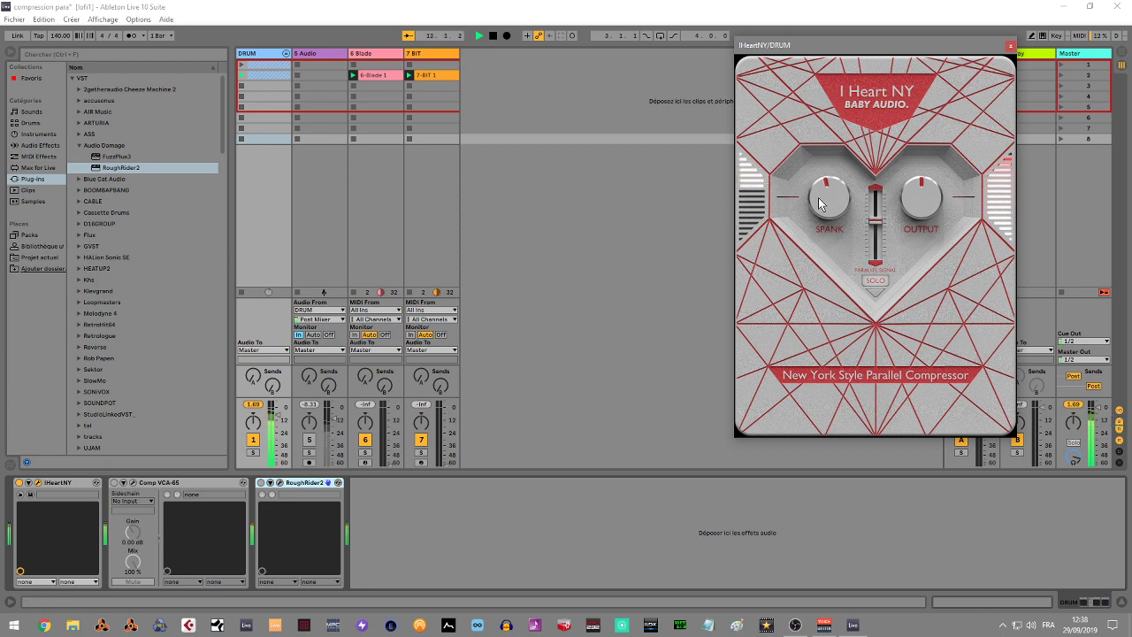
Turn IHeartNY's Spank down slightly, stop playback, and compare the DRUM group's setup with the compressors on the 5 Audio track
{"action": "left_click_drag", "start_coordinate": [818, 197], "coordinate": [818, 201]}
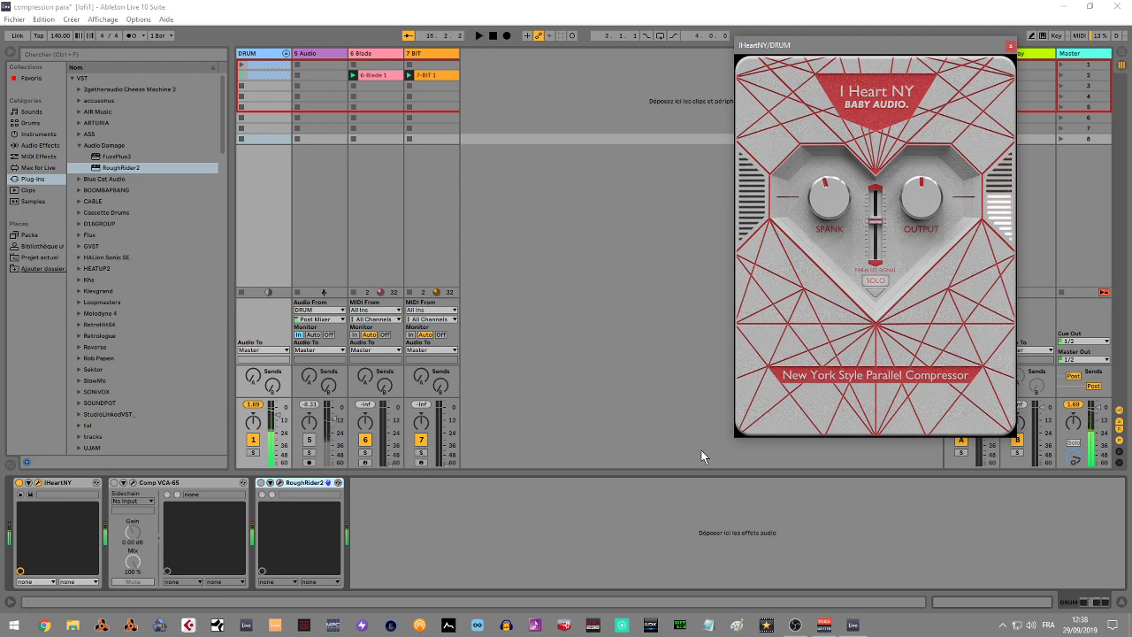
{"action": "key", "text": "space"}
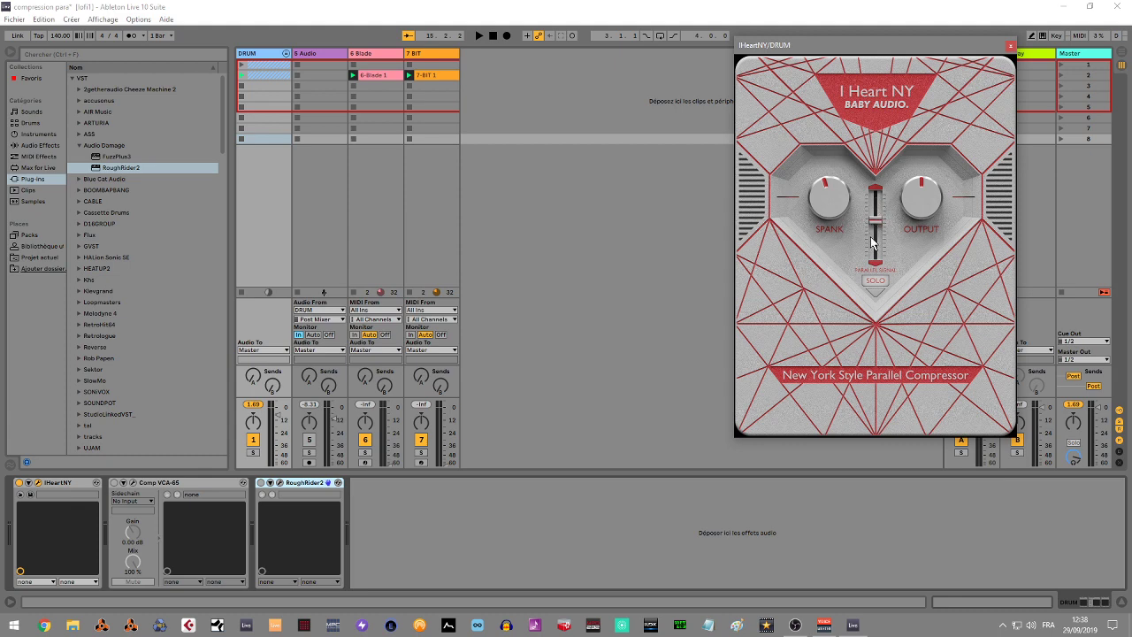
{"action": "left_click_drag", "start_coordinate": [874, 216], "coordinate": [874, 189]}
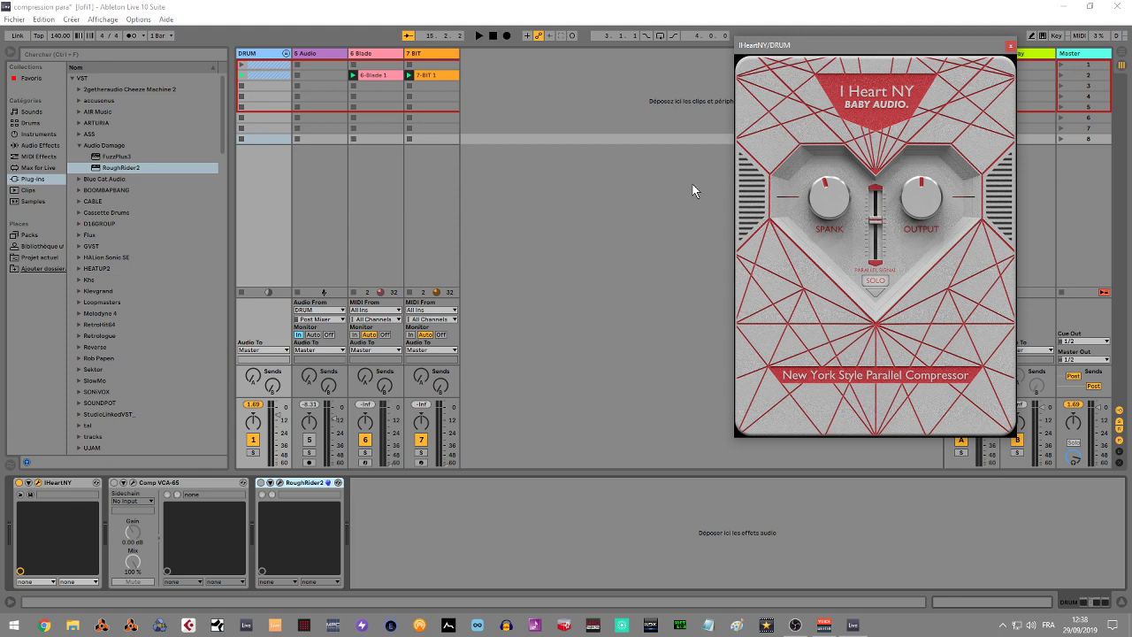
{"action": "left_click", "coordinate": [310, 55]}
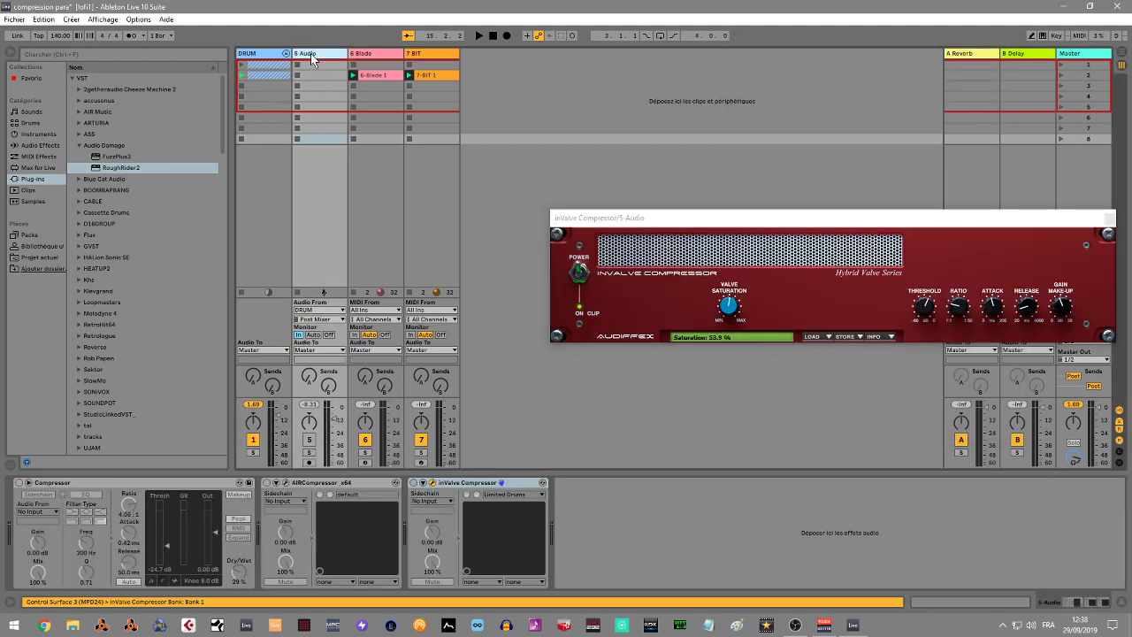
{"action": "left_click", "coordinate": [256, 56]}
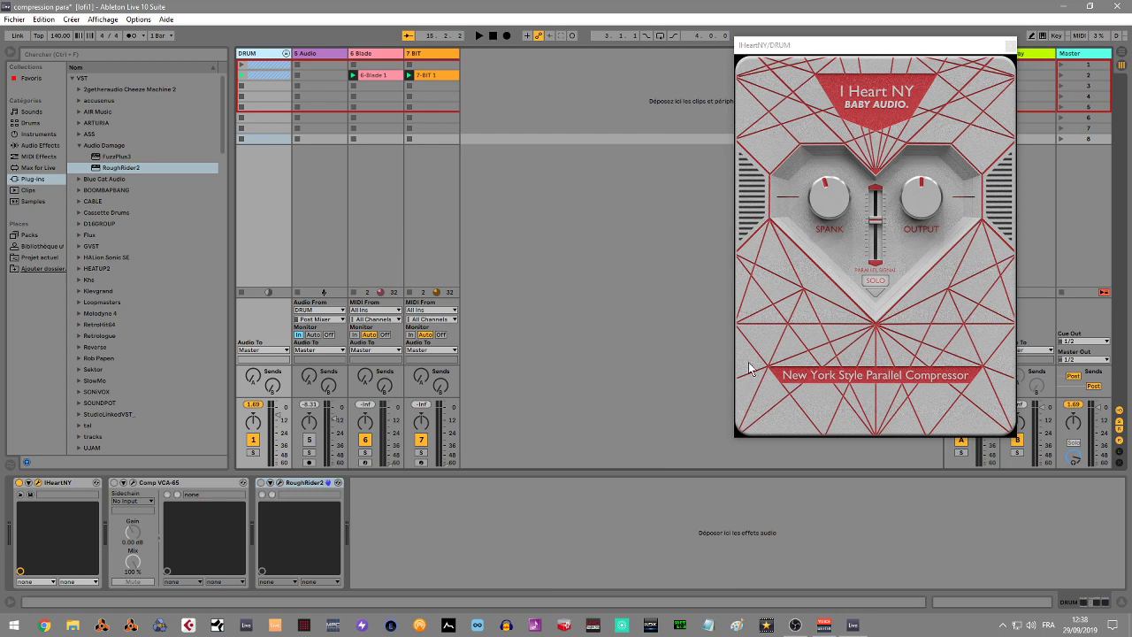
Play the drums and compare them with IHeartNY bypassed and enabled, leaving the device off
{"action": "key", "text": "space"}
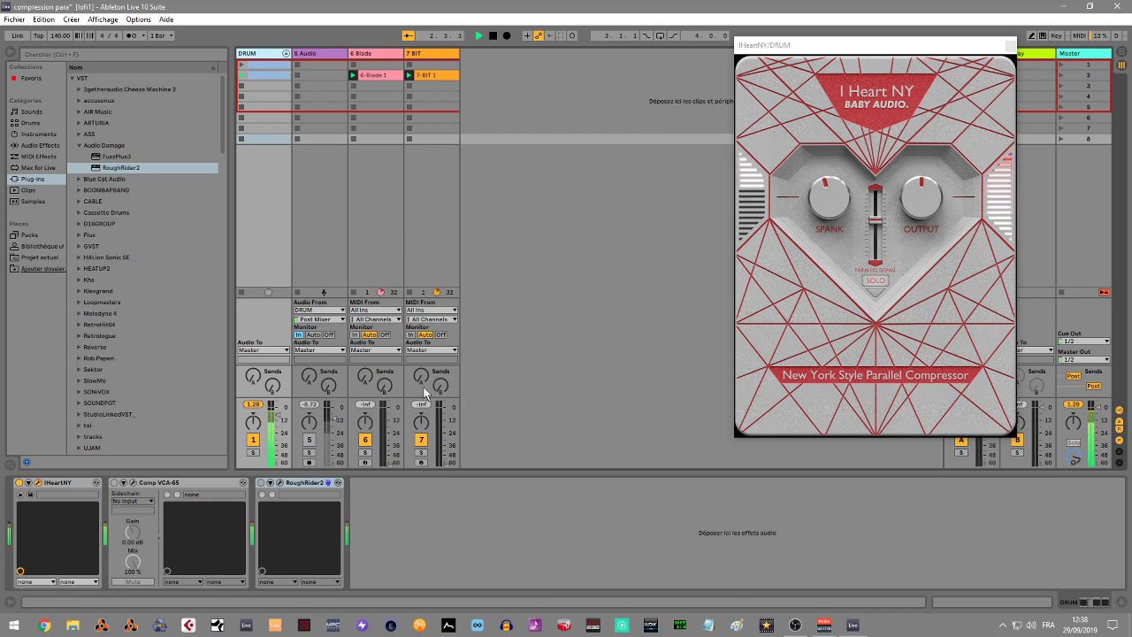
{"action": "left_click", "coordinate": [20, 483]}
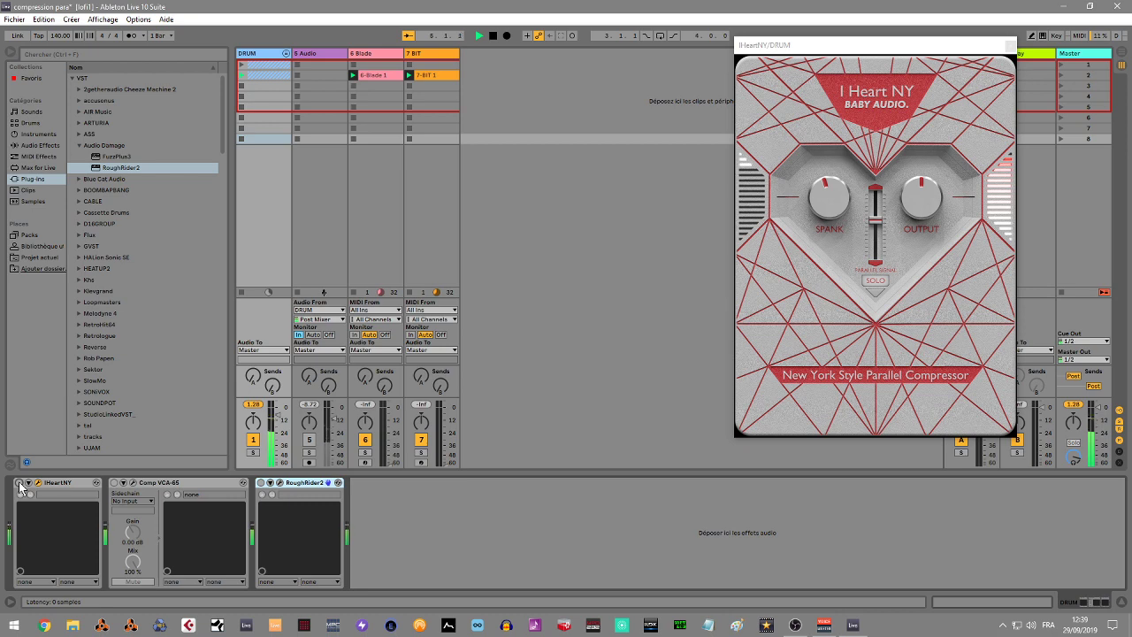
{"action": "left_click", "coordinate": [19, 484]}
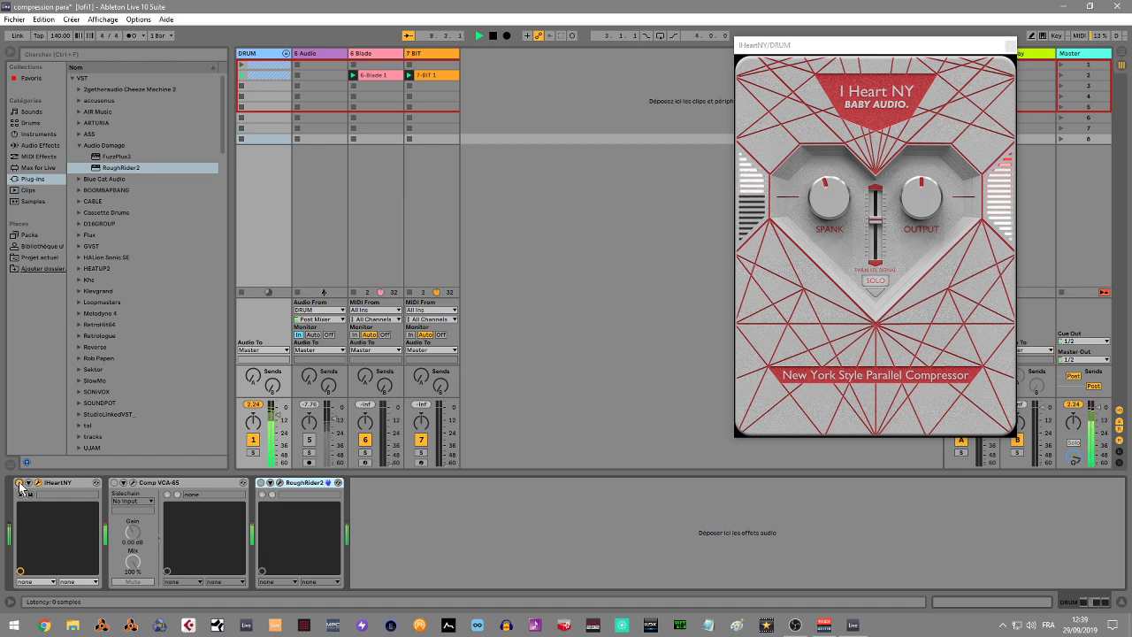
{"action": "left_click", "coordinate": [20, 484]}
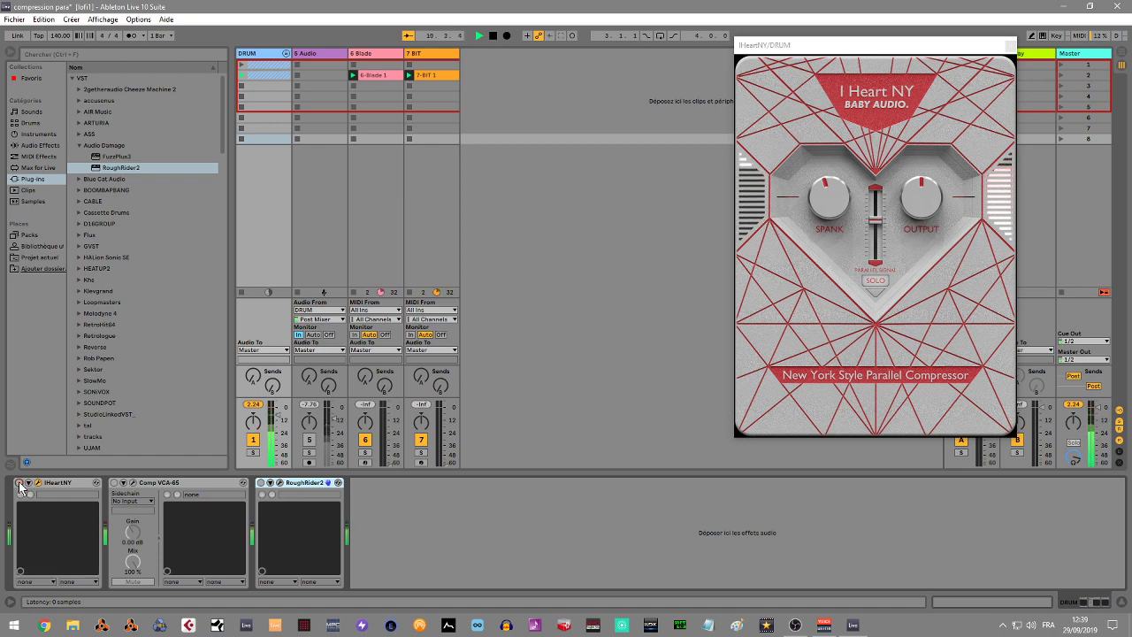
Open Comp VCA-65 on the DRUM group and close the IHeartNY window
{"action": "left_click", "coordinate": [133, 483]}
{"action": "left_click", "coordinate": [813, 382]}
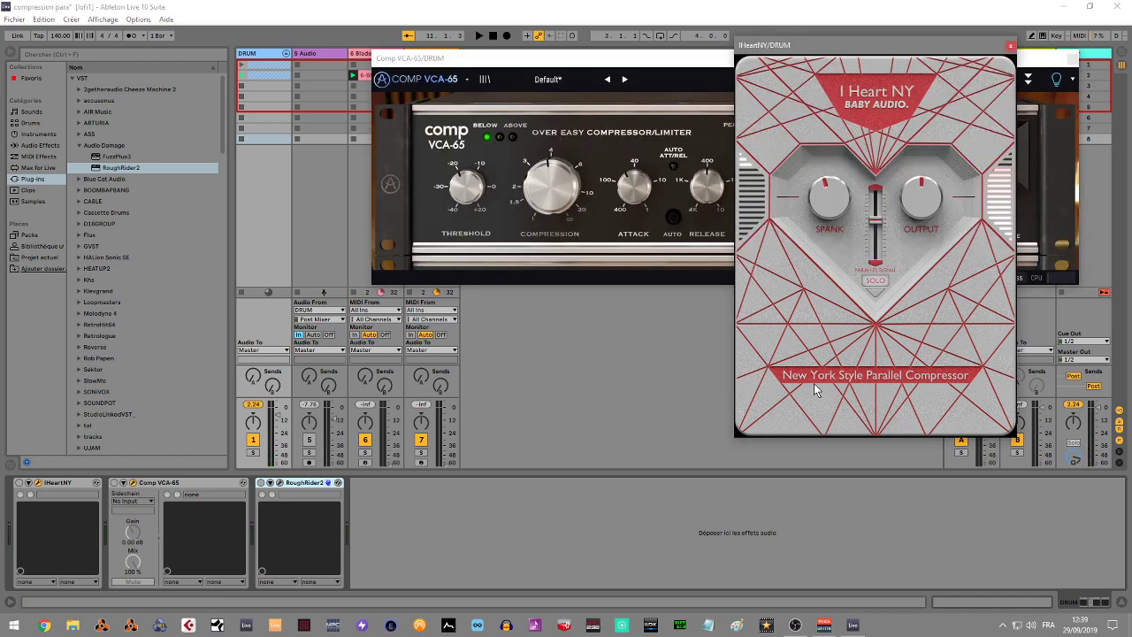
{"action": "left_click", "coordinate": [1009, 46]}
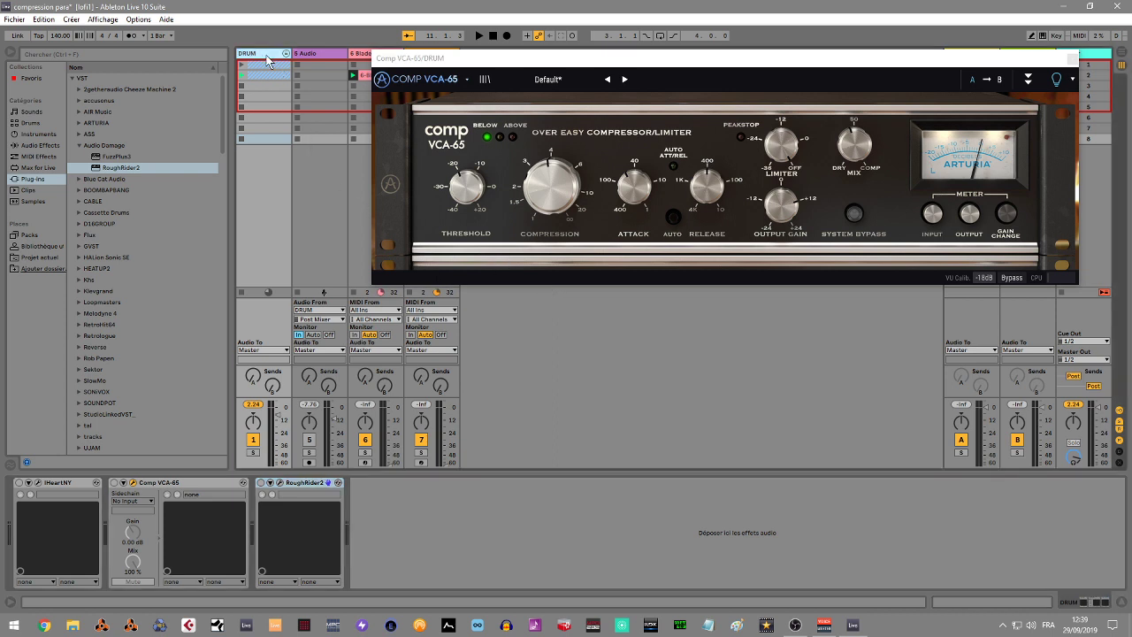
Play the drums and compare them with Comp VCA-65 enabled and bypassed, and stop playback
{"action": "key", "text": "space"}
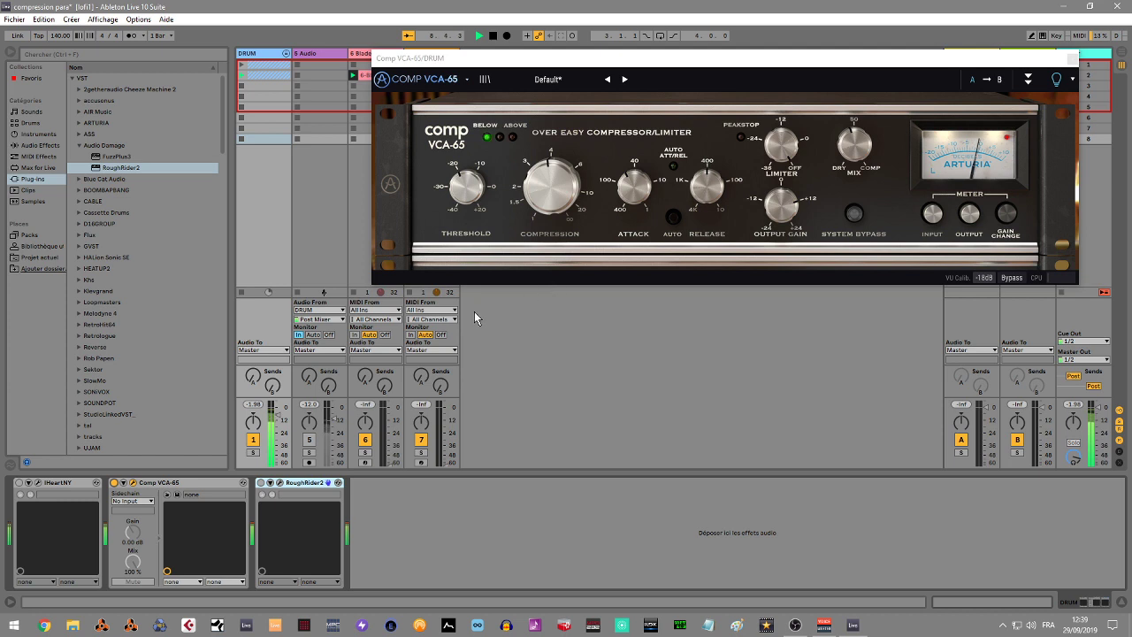
{"action": "left_click", "coordinate": [114, 484]}
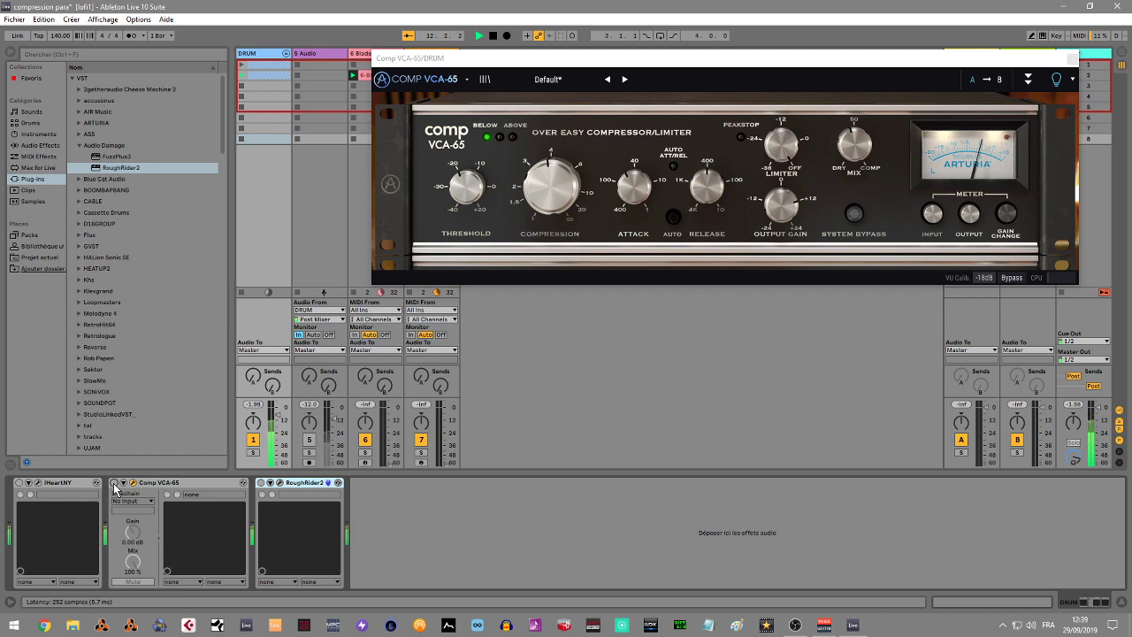
{"action": "left_click", "coordinate": [114, 485]}
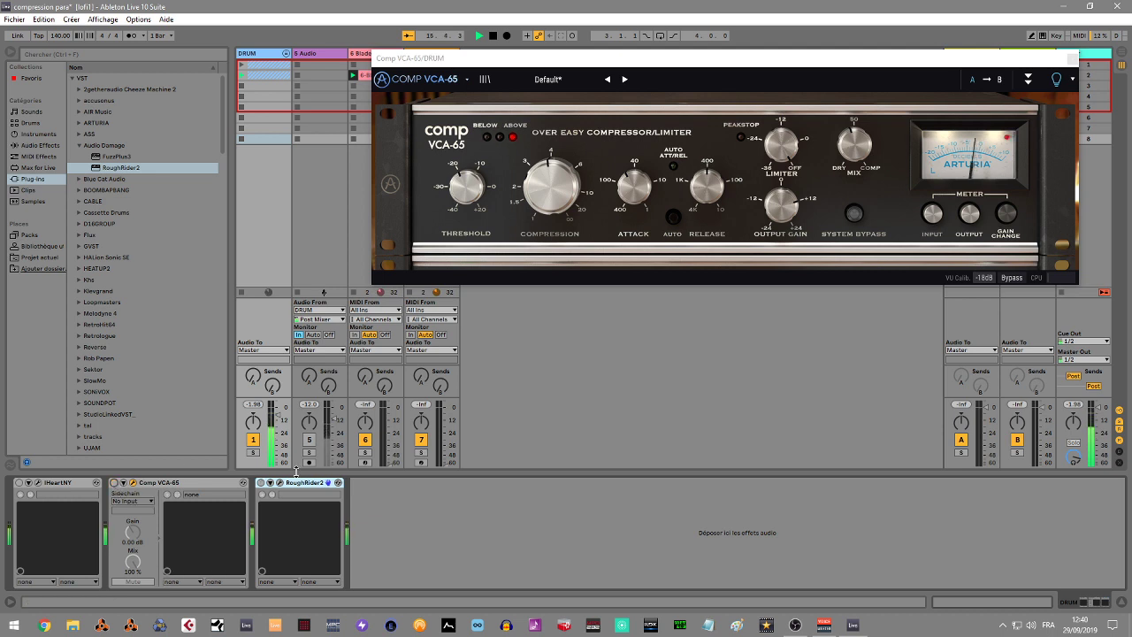
{"action": "key", "text": "space"}
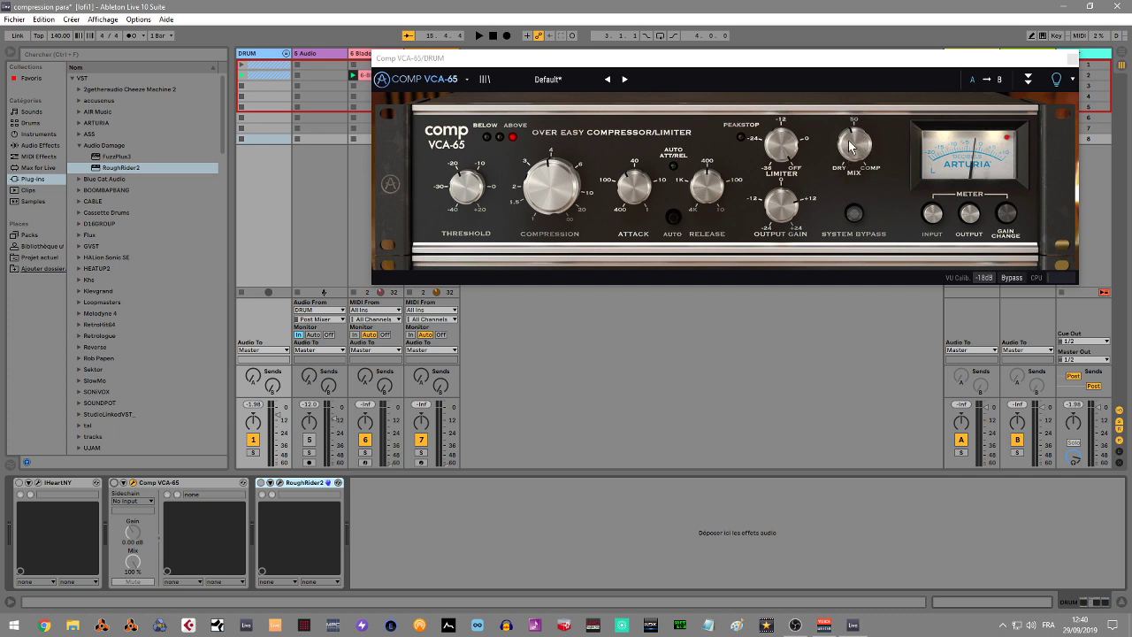
Enable Comp VCA-65 and sweep its Mix between 100 % and 0 % during playback, and finish by turning it off and closing its window
{"action": "left_click", "coordinate": [849, 142]}
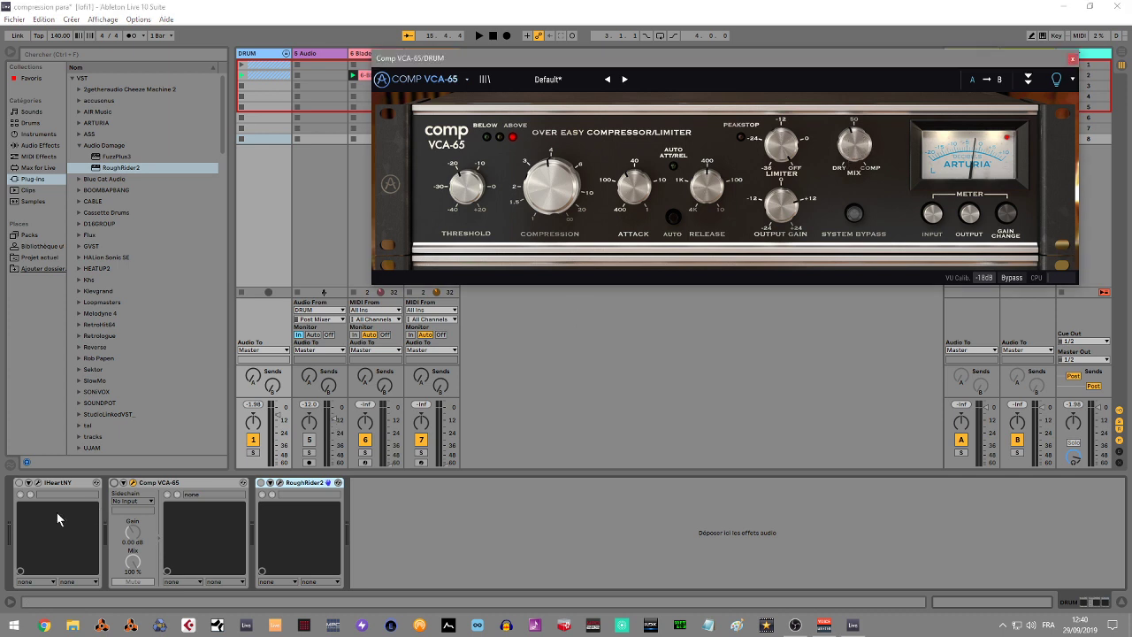
{"action": "left_click", "coordinate": [113, 482]}
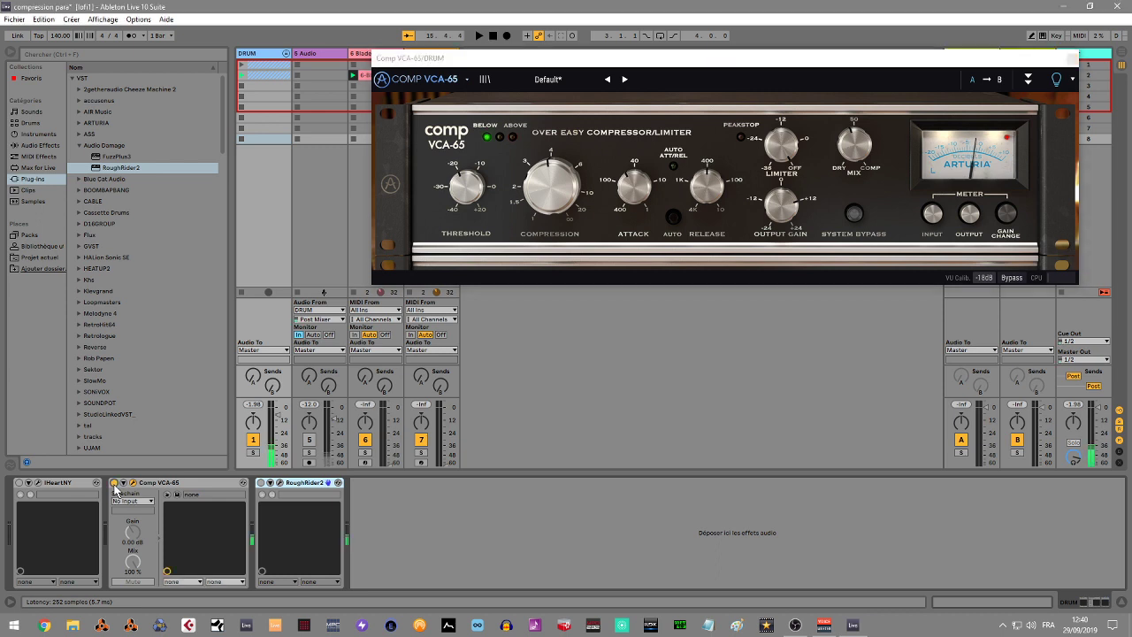
{"action": "key", "text": "space"}
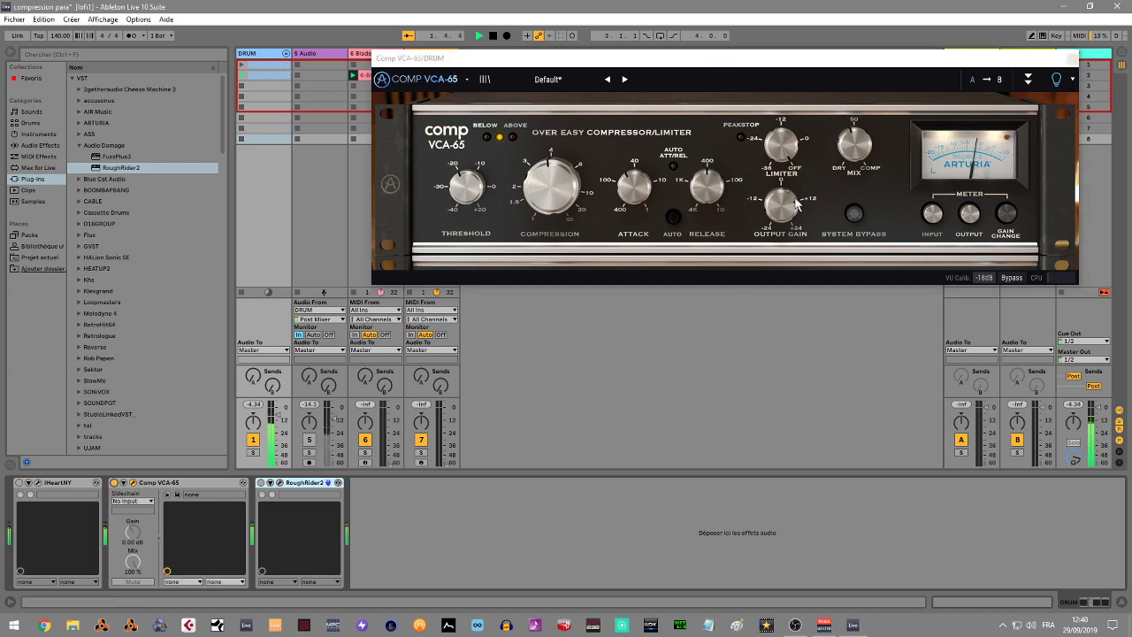
{"action": "left_click", "coordinate": [846, 144]}
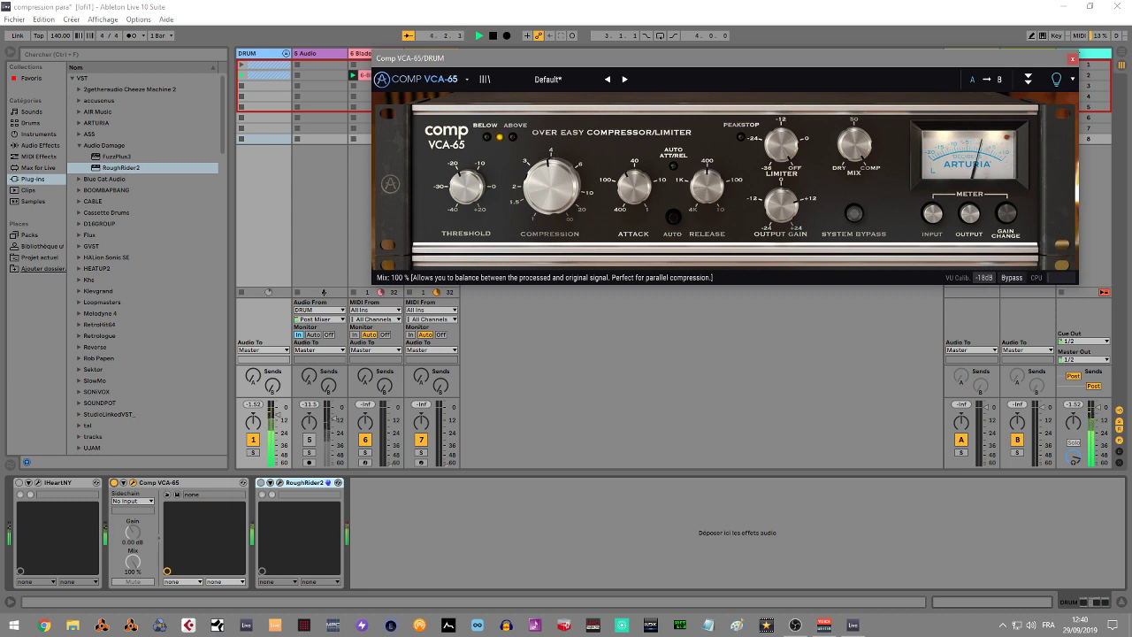
{"action": "left_click_drag", "start_coordinate": [846, 144], "coordinate": [846, 265]}
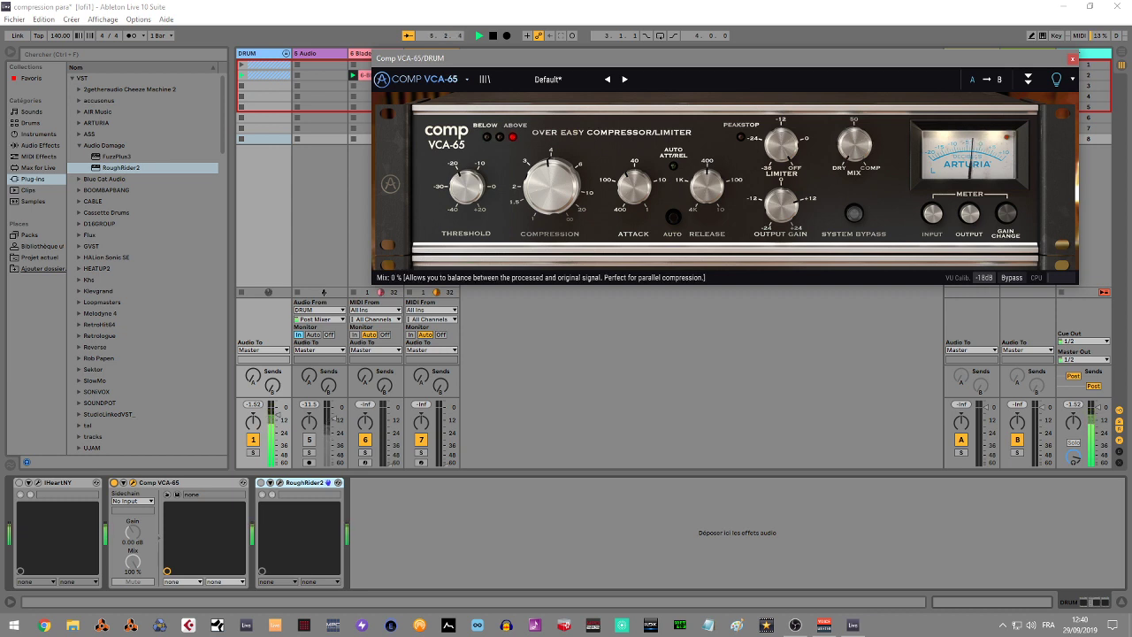
{"action": "left_click_drag", "start_coordinate": [854, 144], "coordinate": [855, 80]}
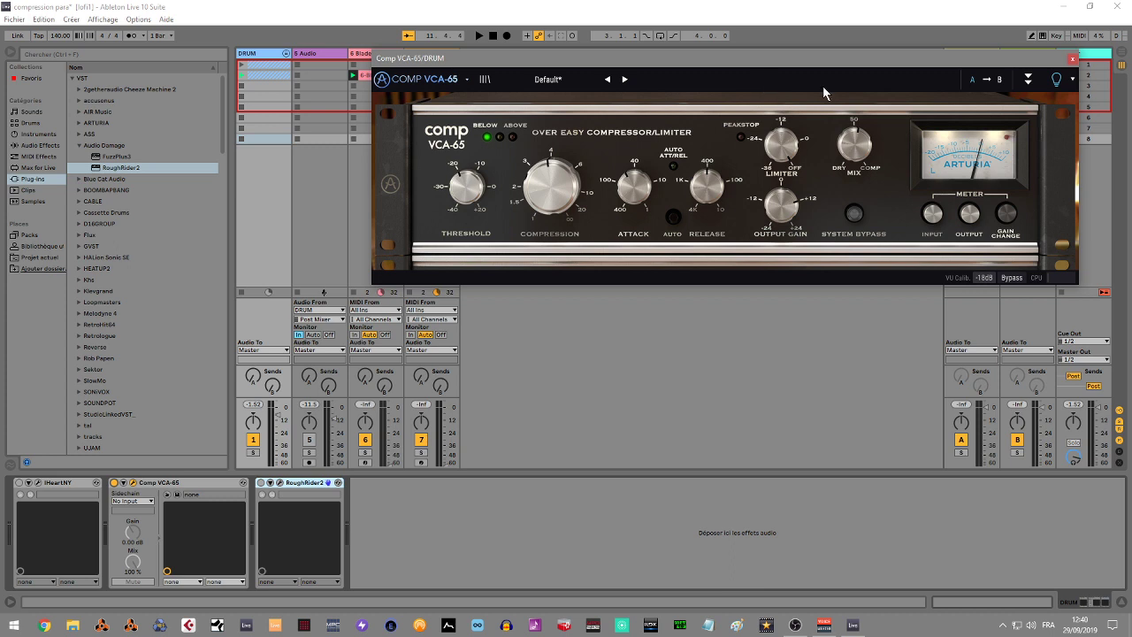
{"action": "left_click", "coordinate": [114, 482]}
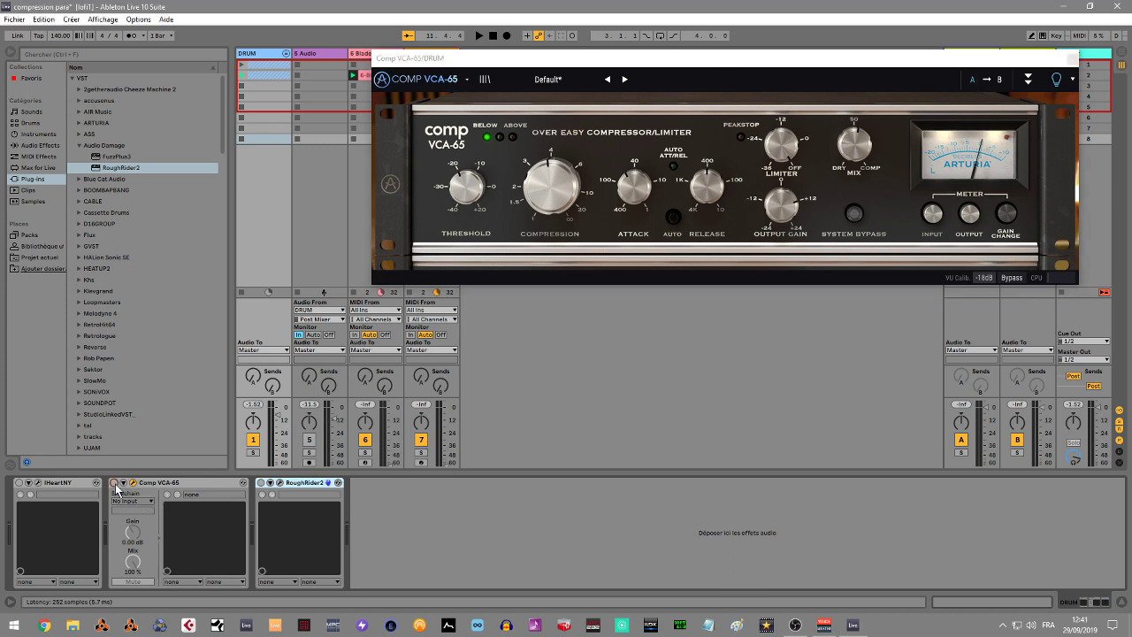
{"action": "left_click", "coordinate": [1072, 59]}
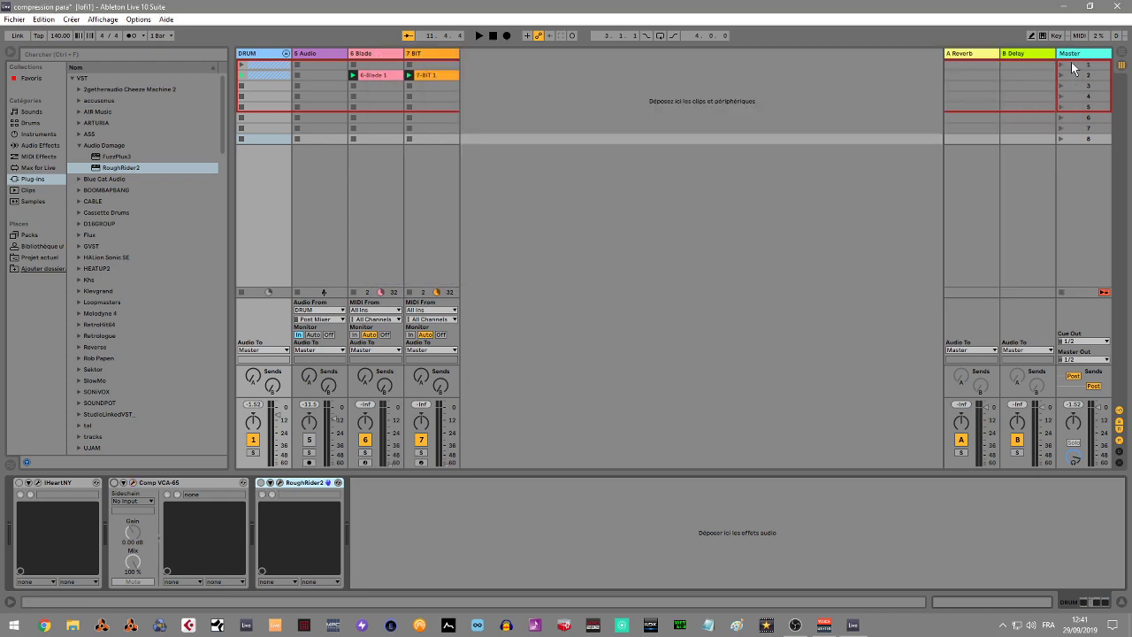
Open RoughRider2 on the DRUM group in an enlarged window, and place the Comp VCA-65 window below it
{"action": "left_click", "coordinate": [280, 483]}
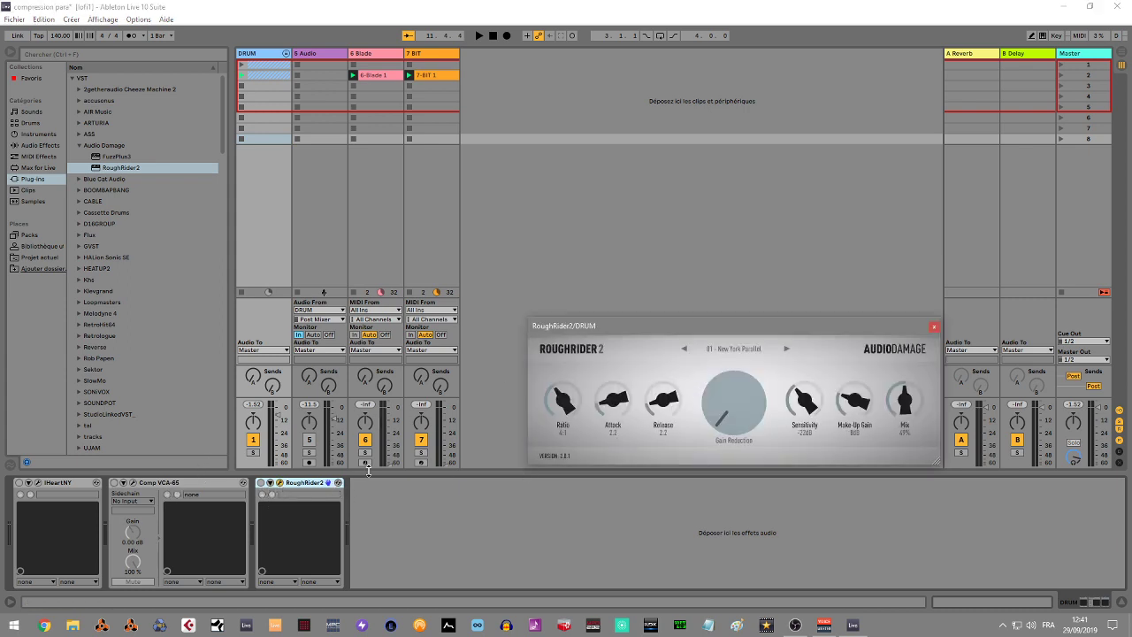
{"action": "left_click_drag", "start_coordinate": [866, 326], "coordinate": [757, 170]}
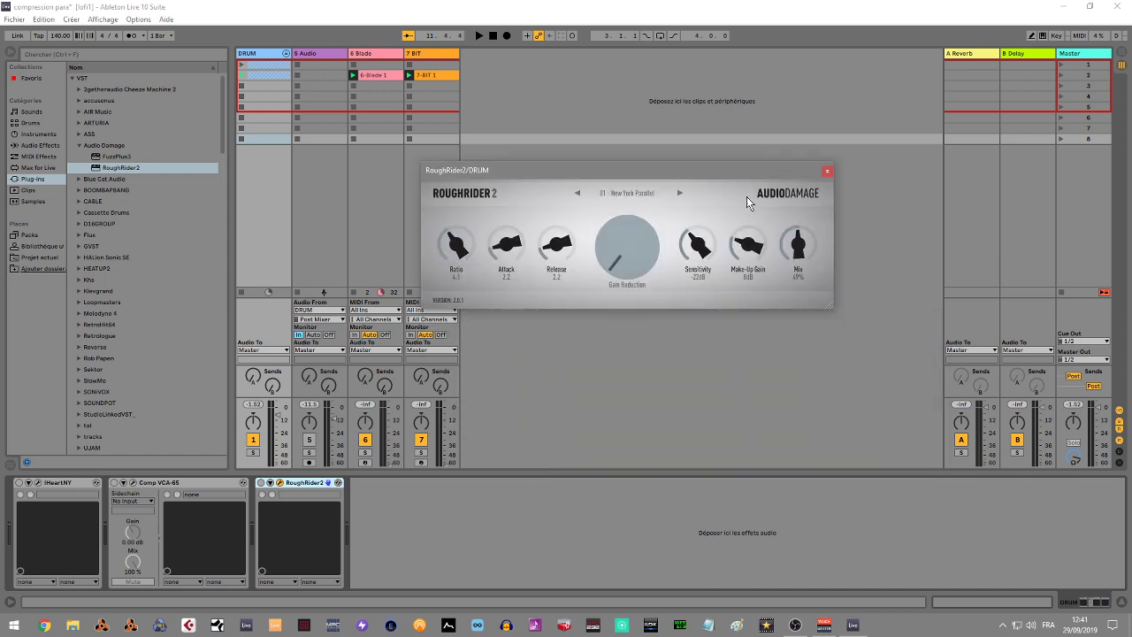
{"action": "left_click_drag", "start_coordinate": [833, 313], "coordinate": [1046, 373]}
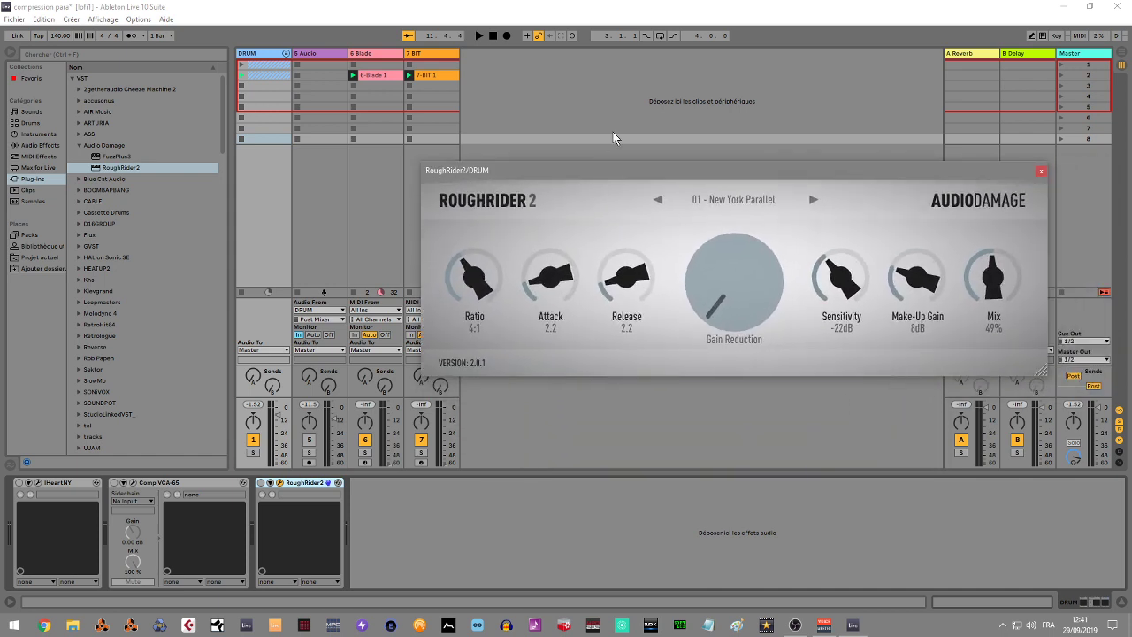
{"action": "left_click_drag", "start_coordinate": [612, 169], "coordinate": [584, 156]}
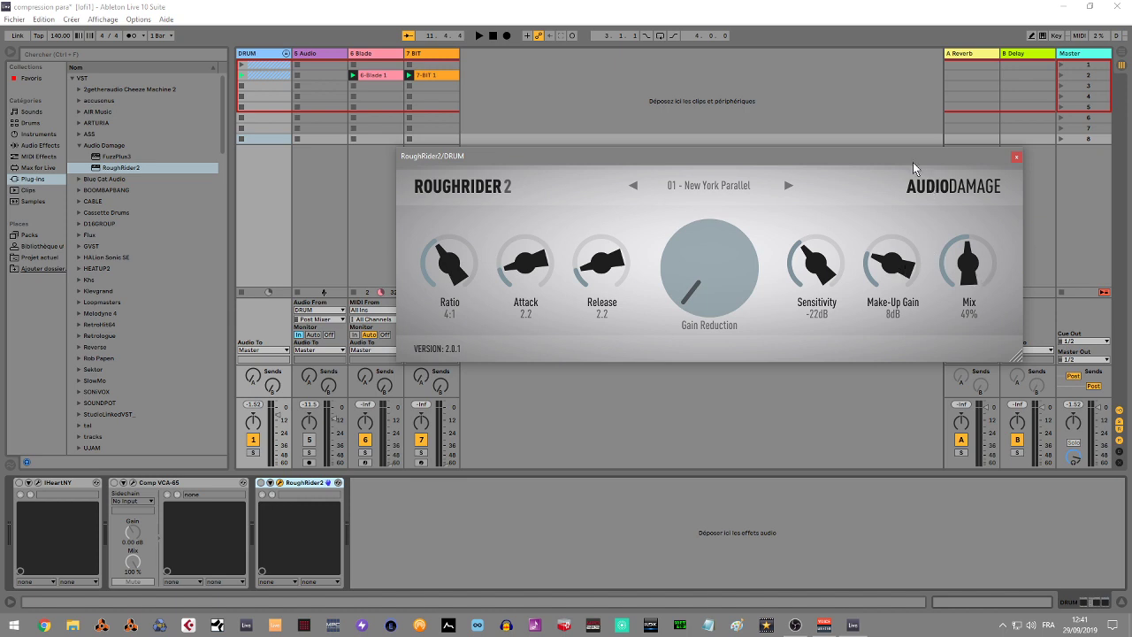
{"action": "left_click_drag", "start_coordinate": [914, 160], "coordinate": [887, 86]}
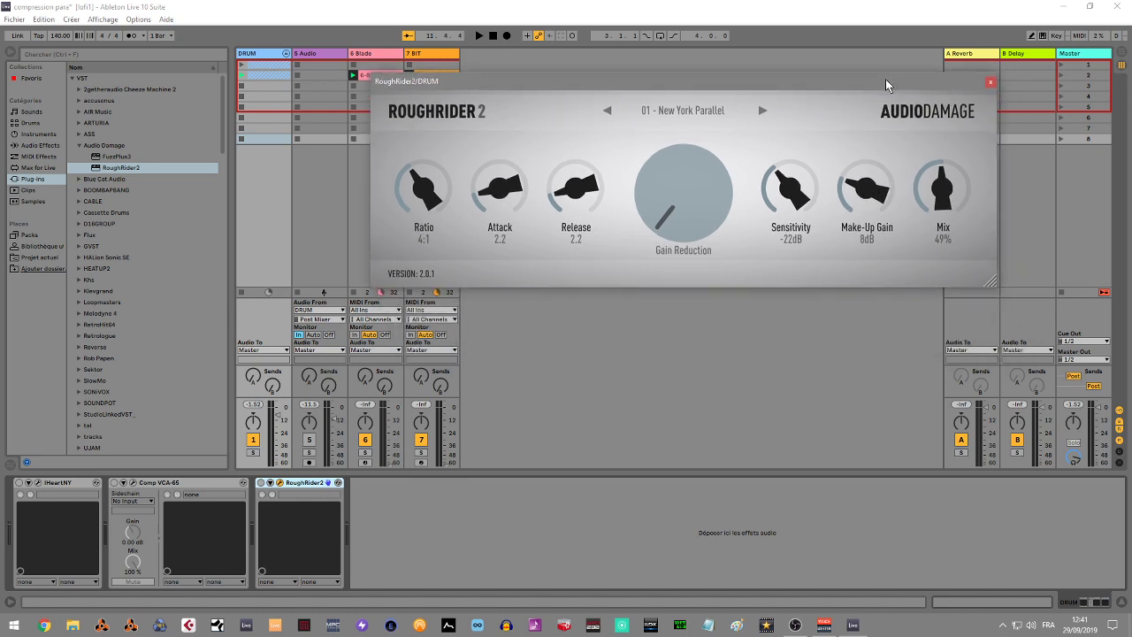
{"action": "left_click", "coordinate": [133, 483]}
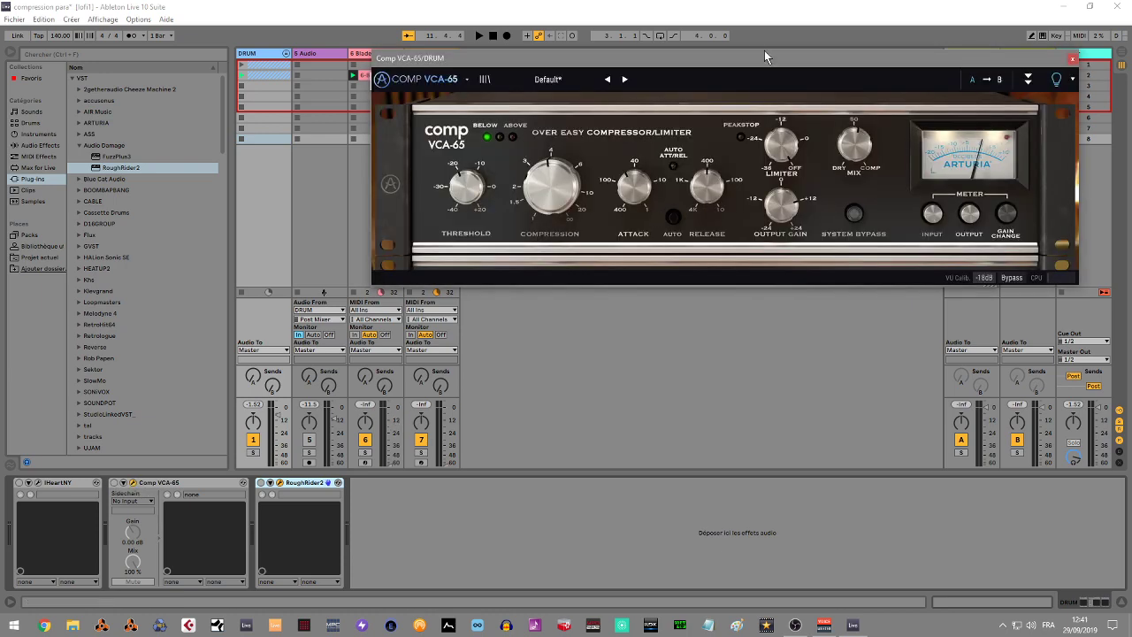
{"action": "left_click_drag", "start_coordinate": [764, 50], "coordinate": [750, 298]}
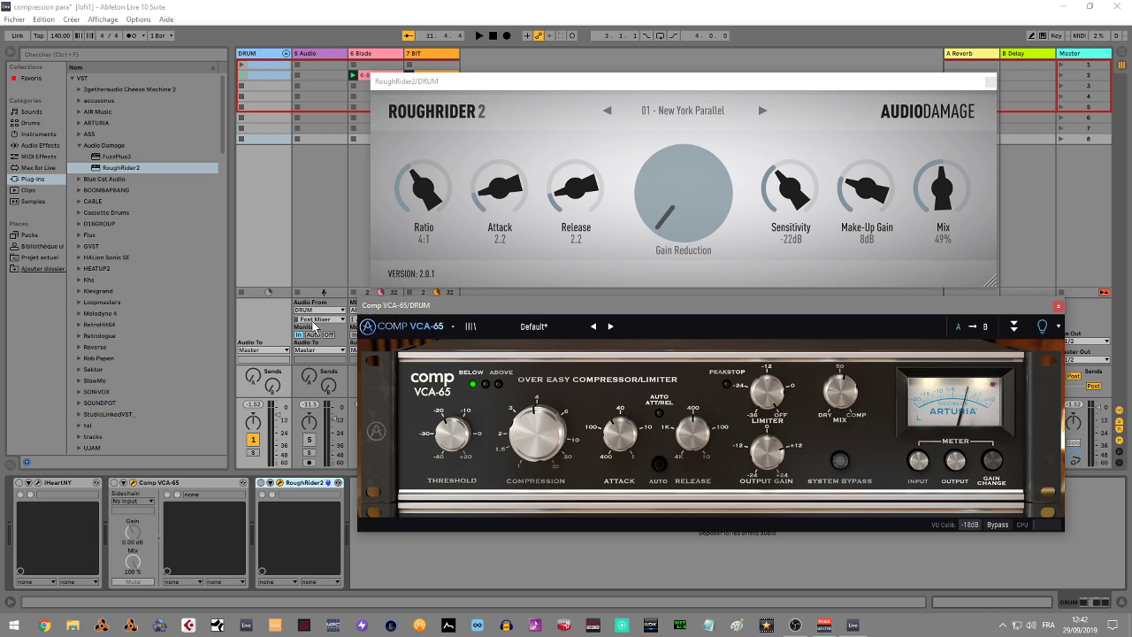
On the 5 Audio track, set the Compressor's threshold to -27.2 dB and adjust its Dry/Wet control
{"action": "left_click", "coordinate": [320, 54]}
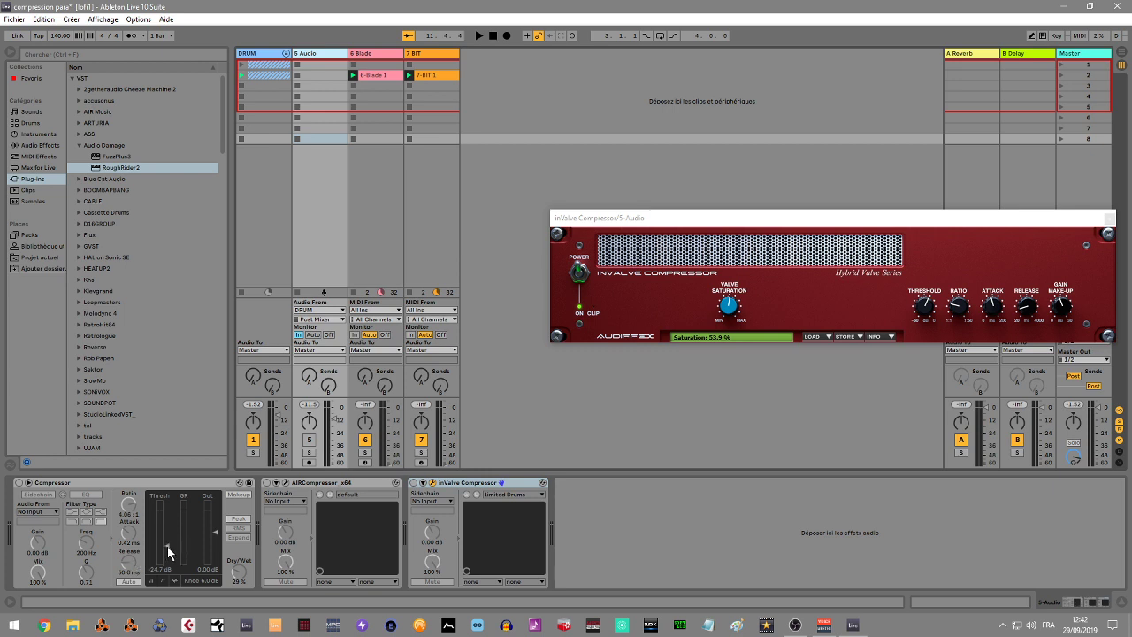
{"action": "left_click_drag", "start_coordinate": [168, 545], "coordinate": [167, 541]}
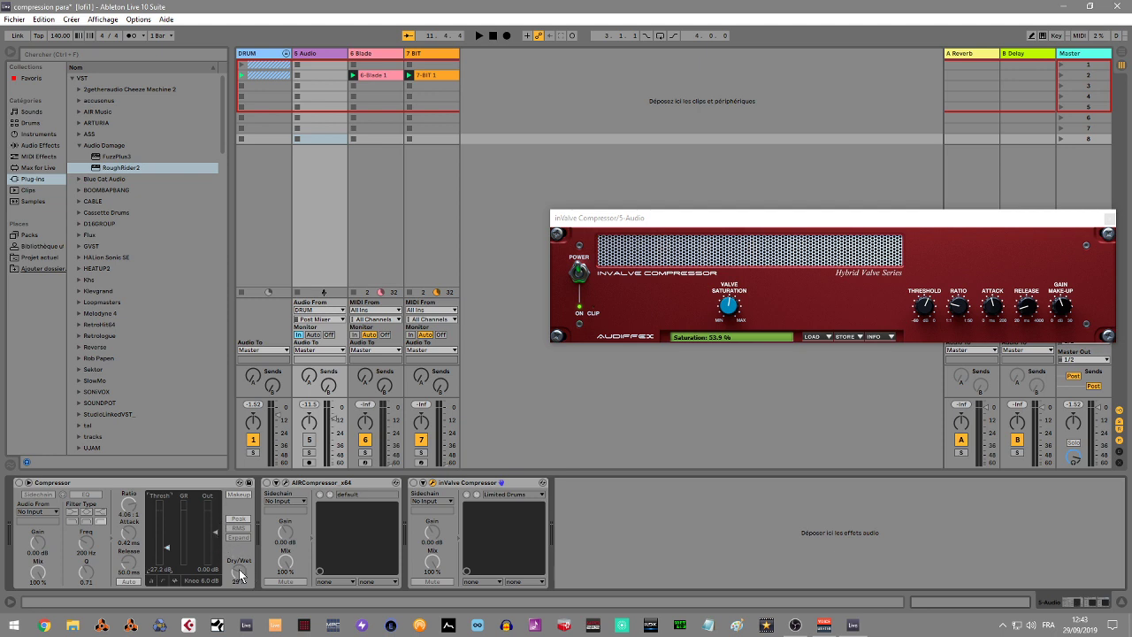
{"action": "left_click_drag", "start_coordinate": [238, 563], "coordinate": [239, 601]}
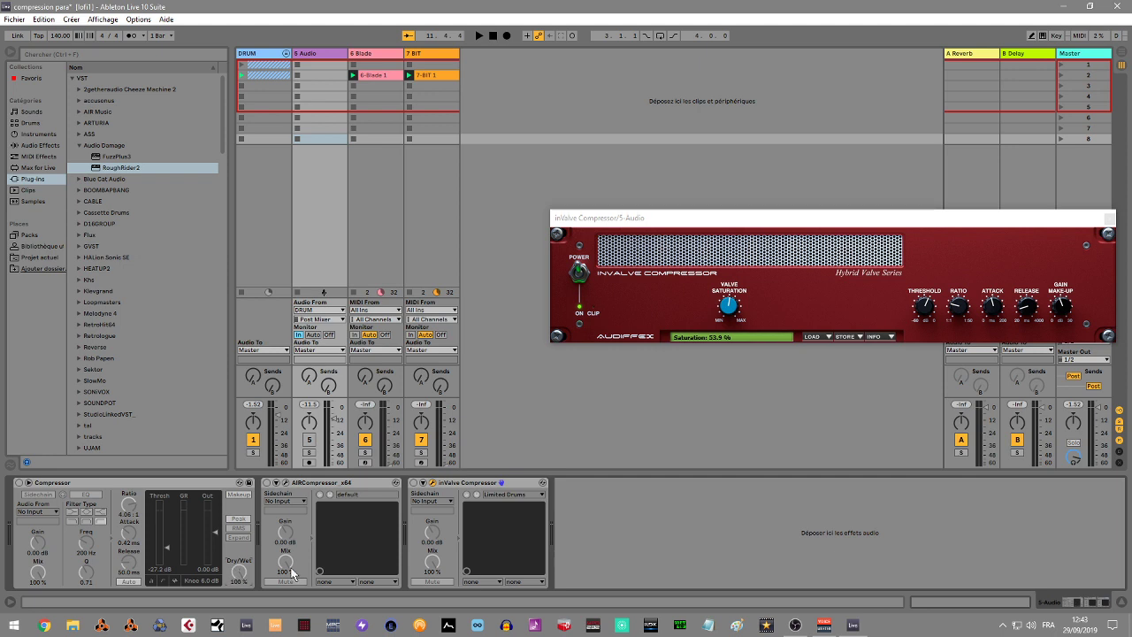
Open AIRCompressor_x64 on the 5 Audio track and move its window down over the lower part of inValve Compressor
{"action": "left_click", "coordinate": [285, 482]}
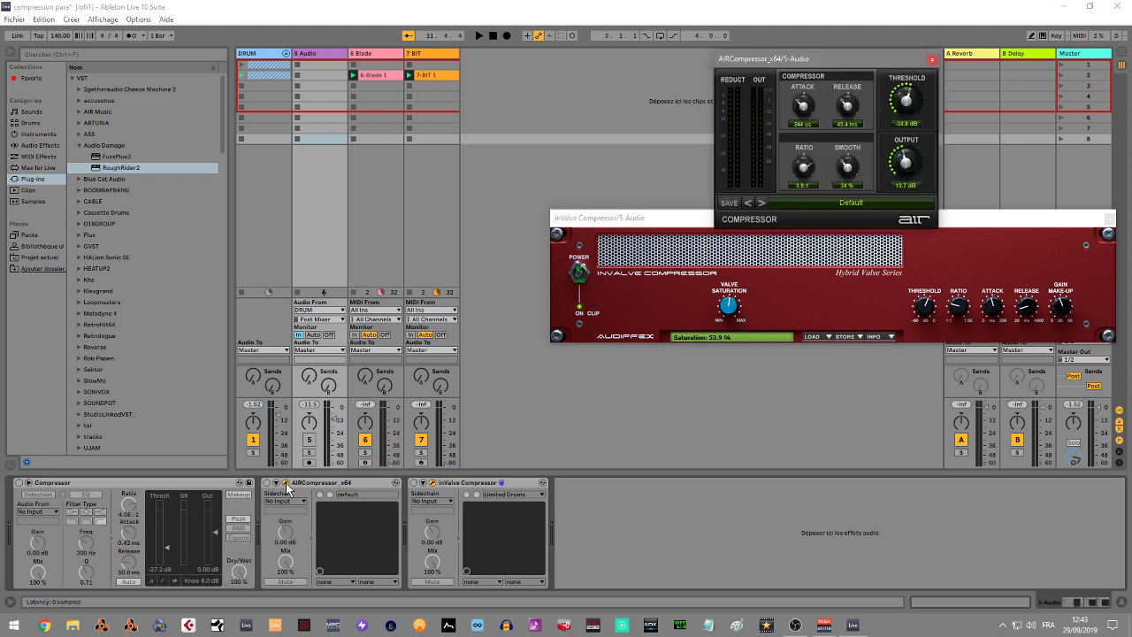
{"action": "left_click_drag", "start_coordinate": [849, 59], "coordinate": [754, 329]}
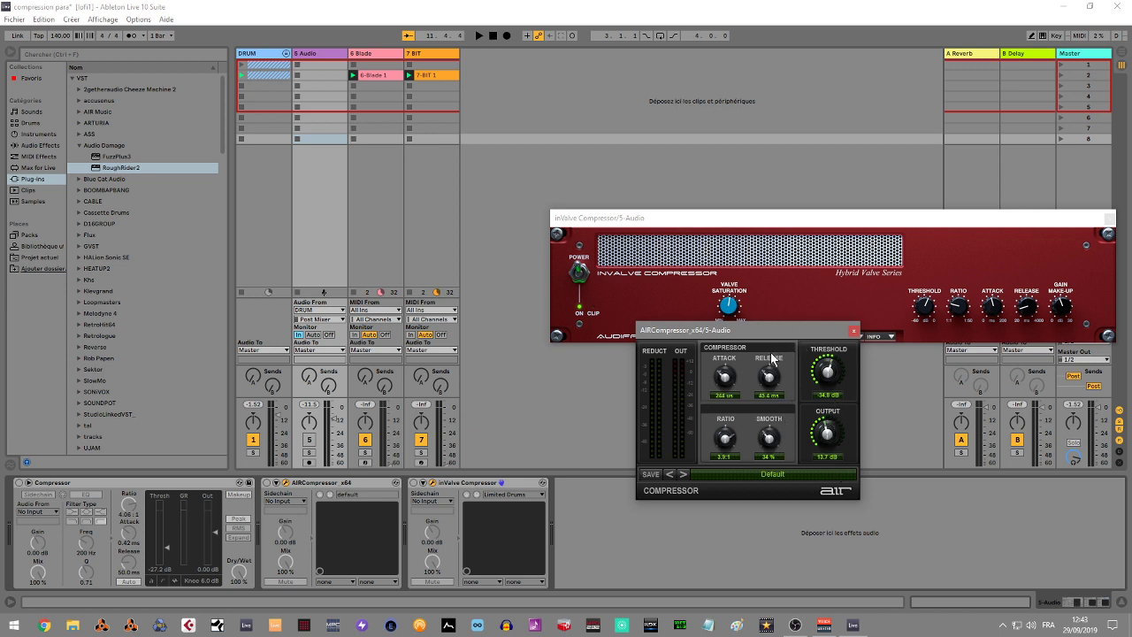
Move the inValve Compressor window on the 5 Audio track, closing and reopening both its window and the AIRCompressor_x64 window
{"action": "left_click", "coordinate": [854, 334]}
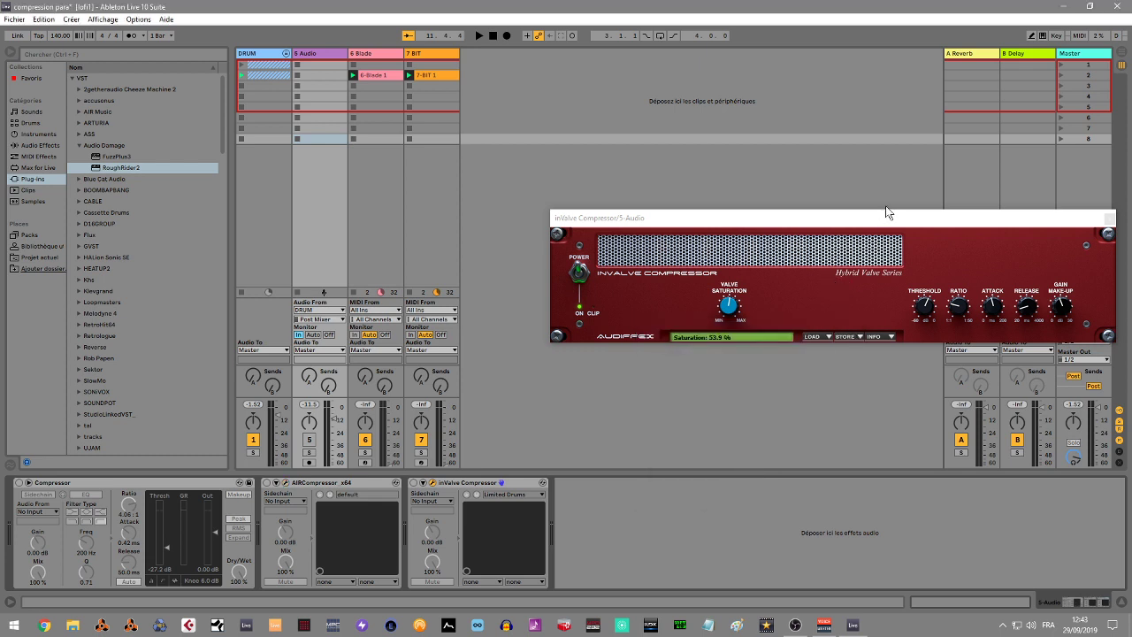
{"action": "left_click_drag", "start_coordinate": [883, 209], "coordinate": [798, 222]}
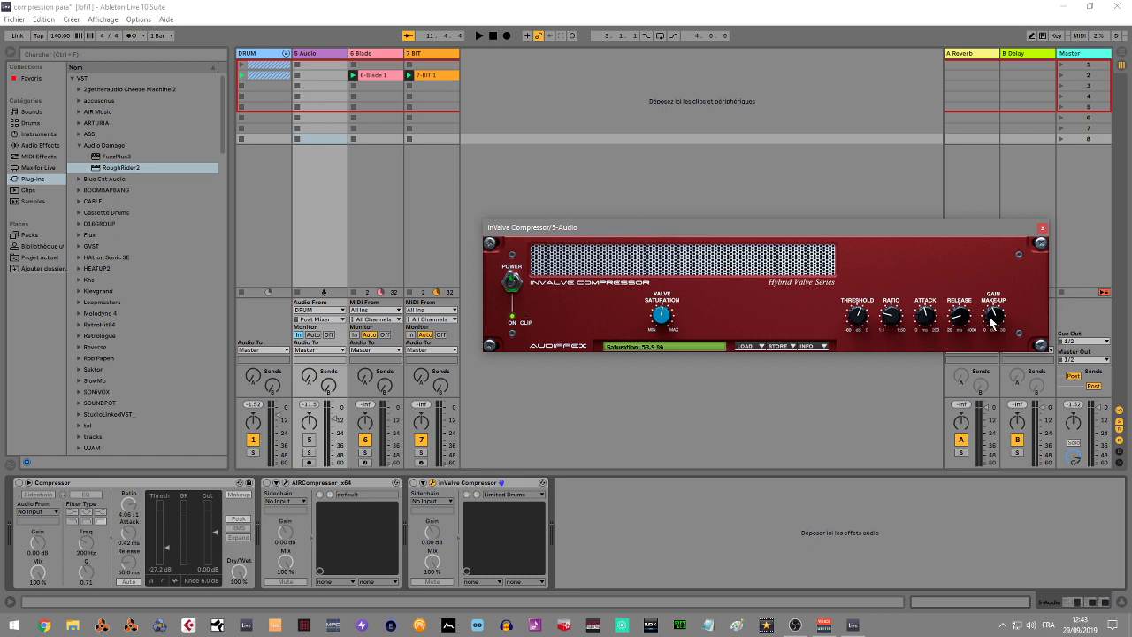
{"action": "left_click", "coordinate": [1043, 232]}
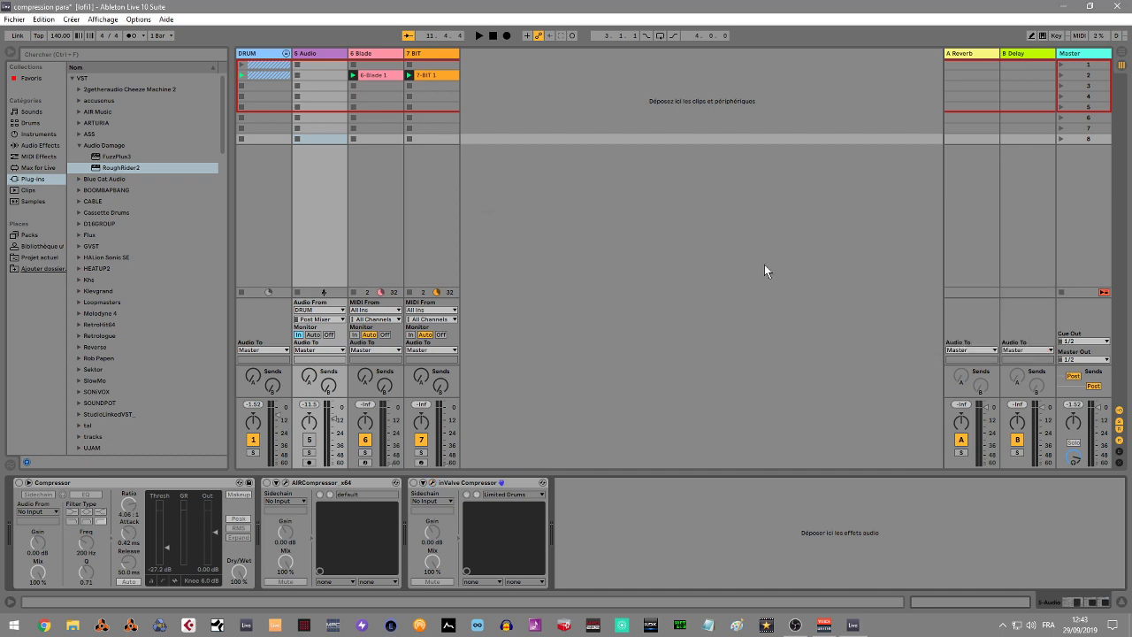
{"action": "left_click", "coordinate": [431, 482]}
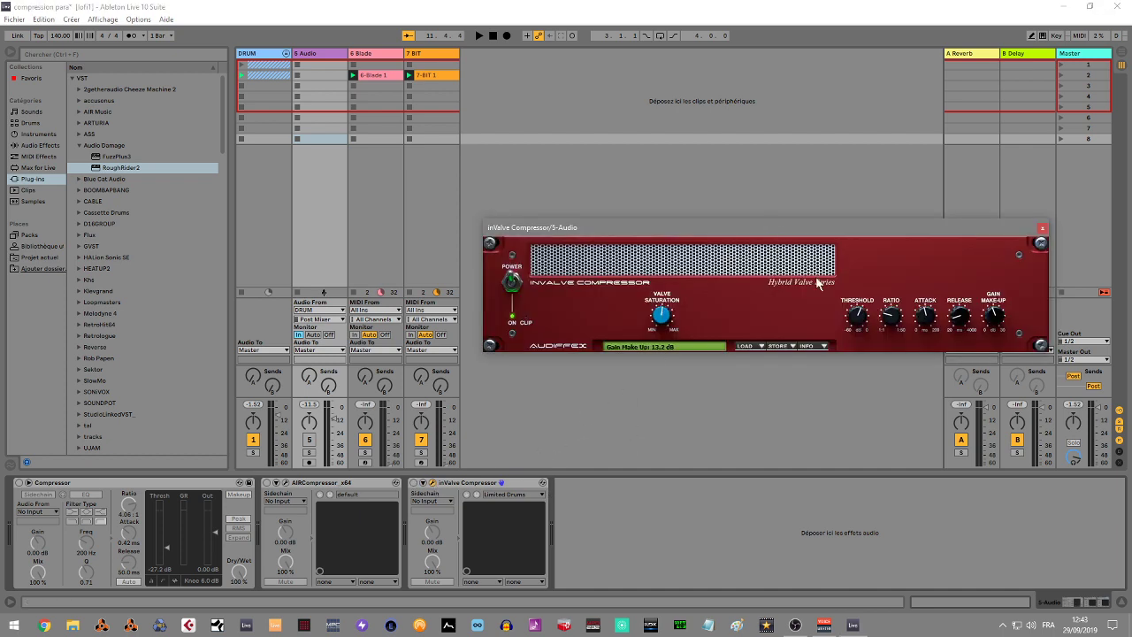
{"action": "left_click", "coordinate": [284, 482]}
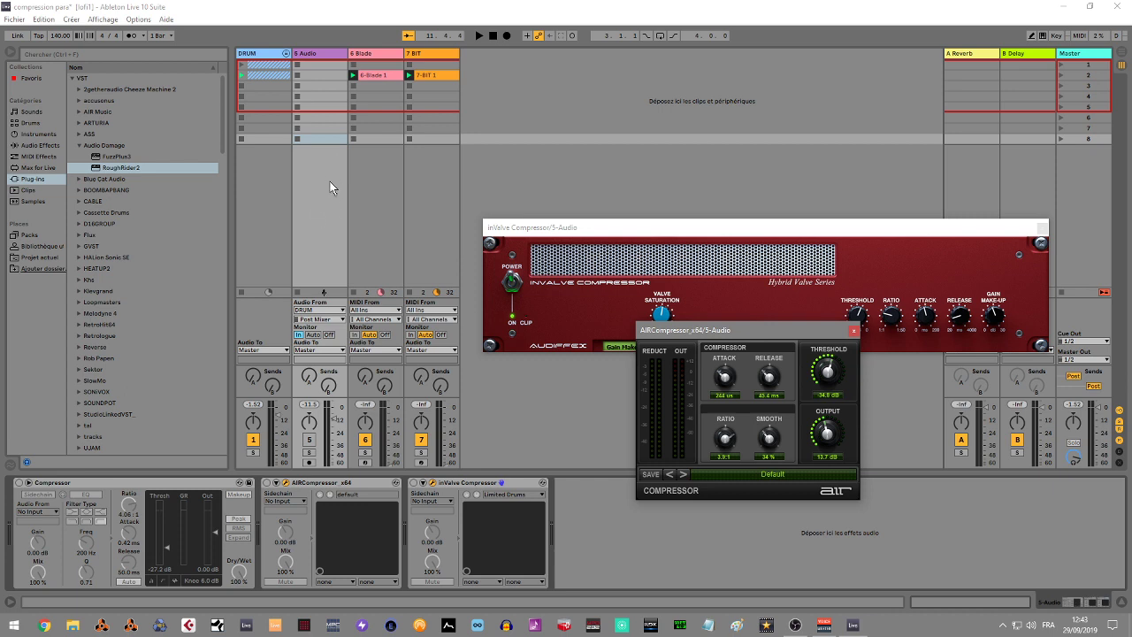
Show the DRUM group's devices, and view the IHeartNY plug-in window before closing it
{"action": "left_click", "coordinate": [255, 54]}
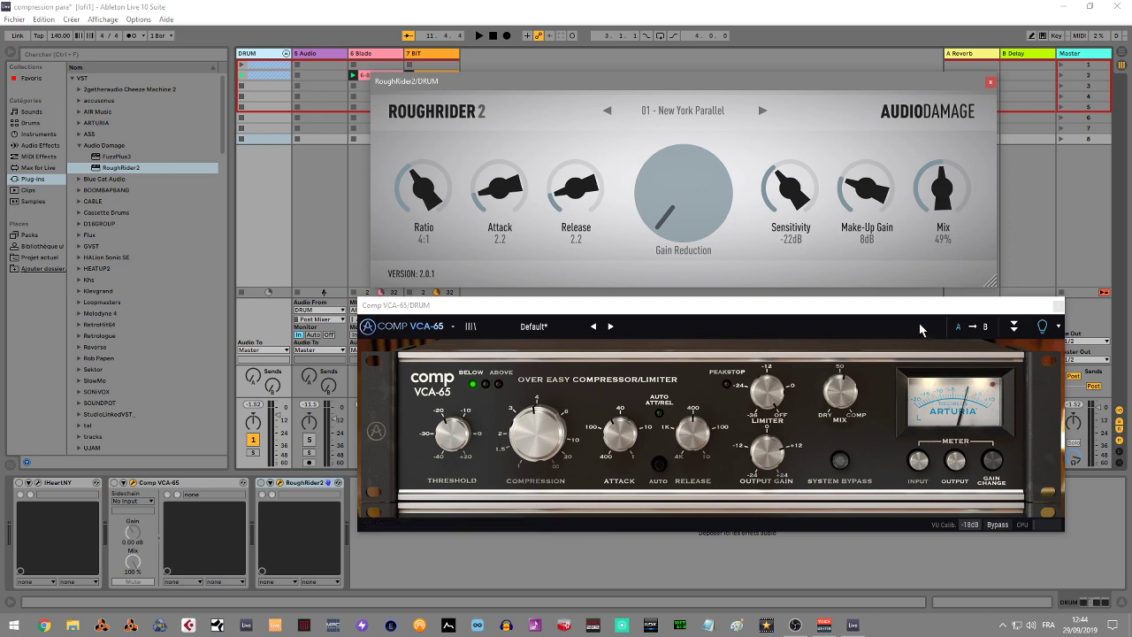
{"action": "left_click", "coordinate": [41, 489]}
{"action": "left_click", "coordinate": [40, 483]}
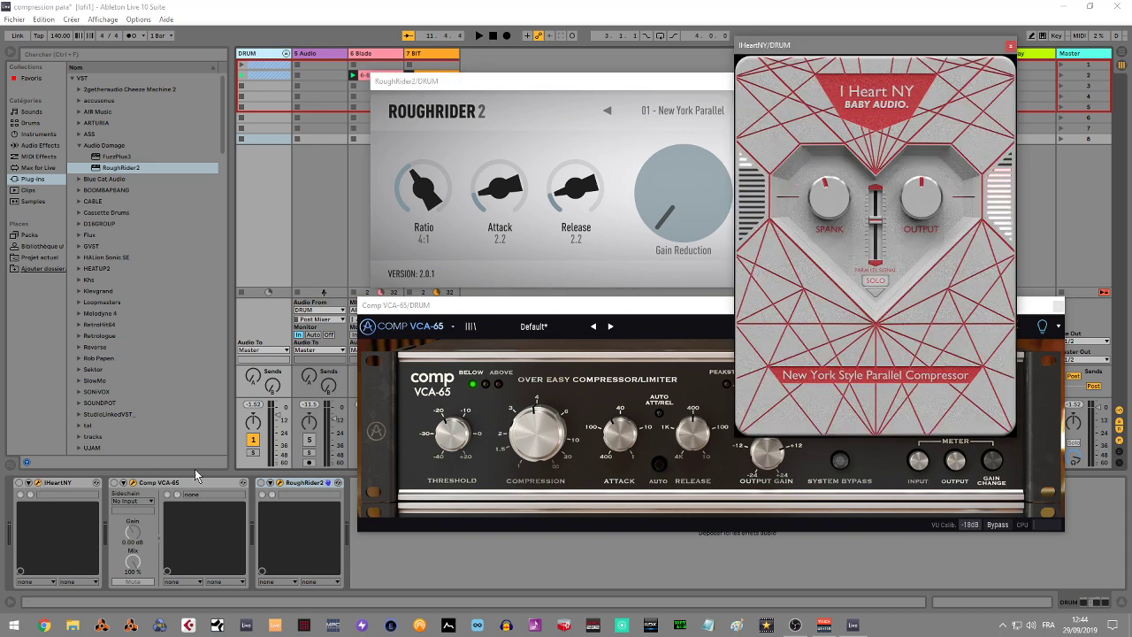
{"action": "left_click", "coordinate": [1013, 46]}
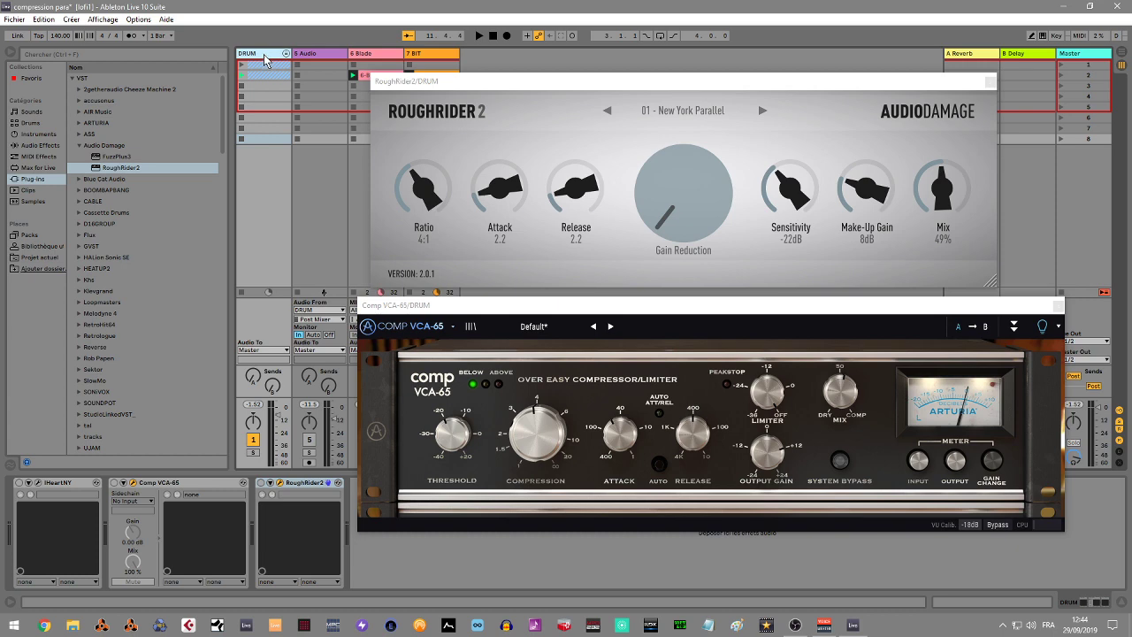
Start playback with RoughRider2 turned on in the DRUM group, and close the Comp VCA-65 window
{"action": "key", "text": "space"}
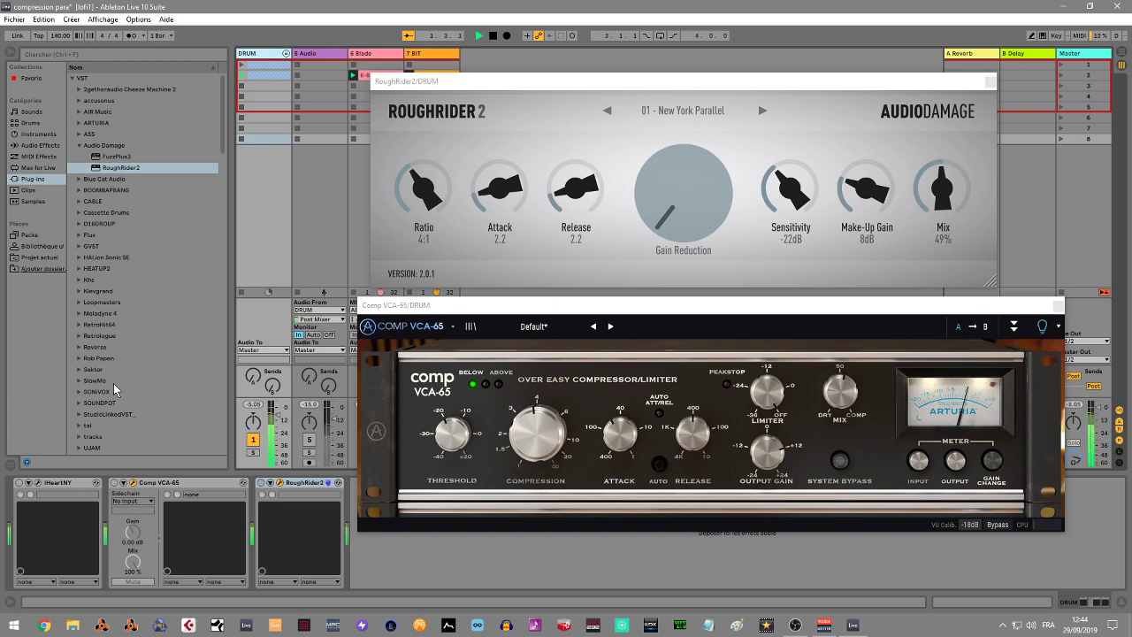
{"action": "left_click", "coordinate": [257, 494]}
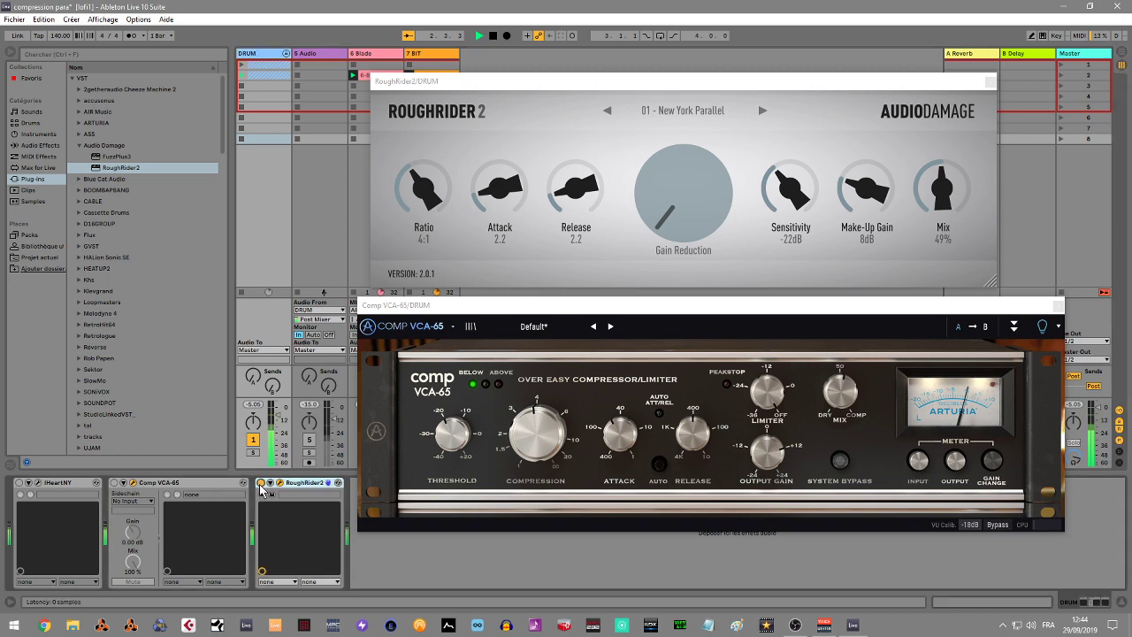
{"action": "left_click_drag", "start_coordinate": [619, 305], "coordinate": [630, 382]}
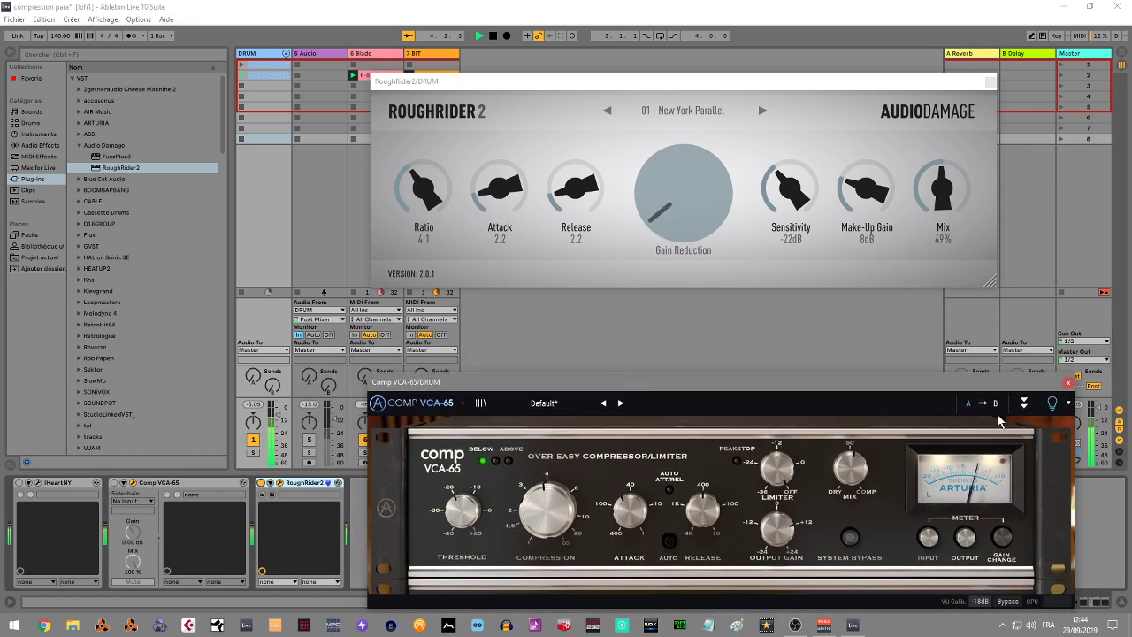
{"action": "left_click", "coordinate": [1068, 383]}
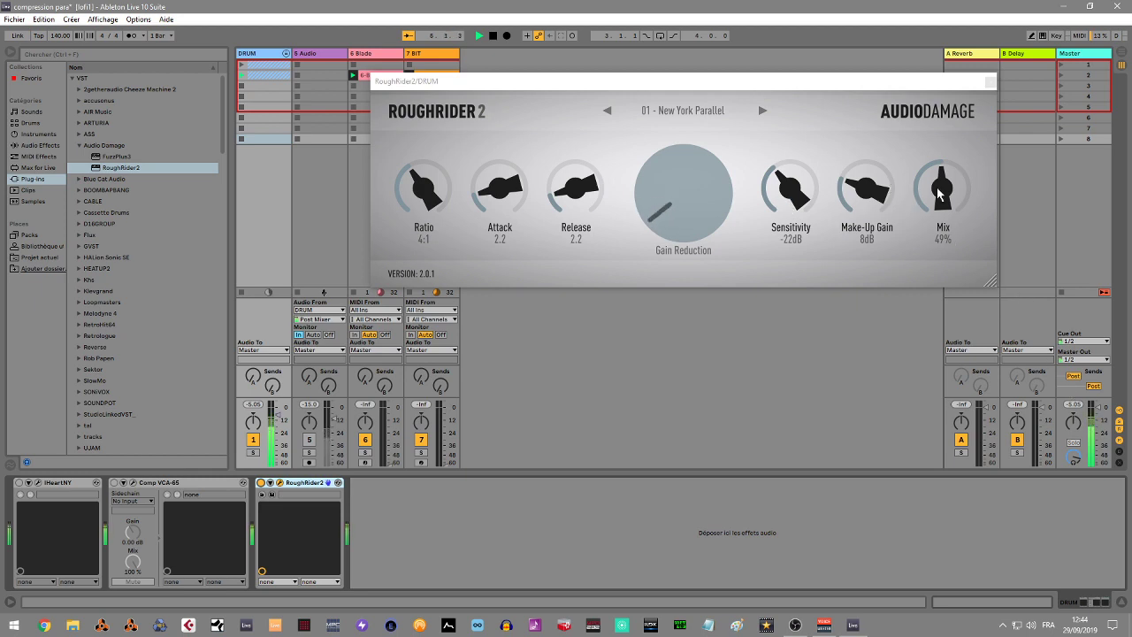
During playback, set RoughRider2's Make-Up Gain to 14 dB and Sensitivity to -23 dB, sweep its Mix up to 100 %, and finish at 32 %
{"action": "left_click_drag", "start_coordinate": [941, 190], "coordinate": [947, 67]}
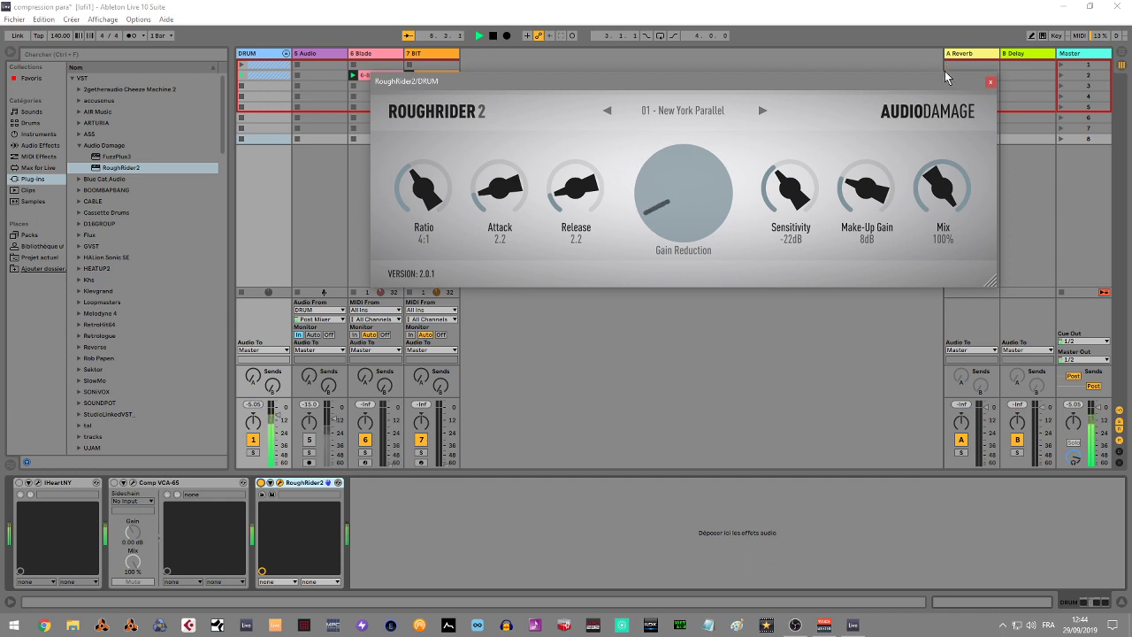
{"action": "left_click_drag", "start_coordinate": [939, 181], "coordinate": [955, 227]}
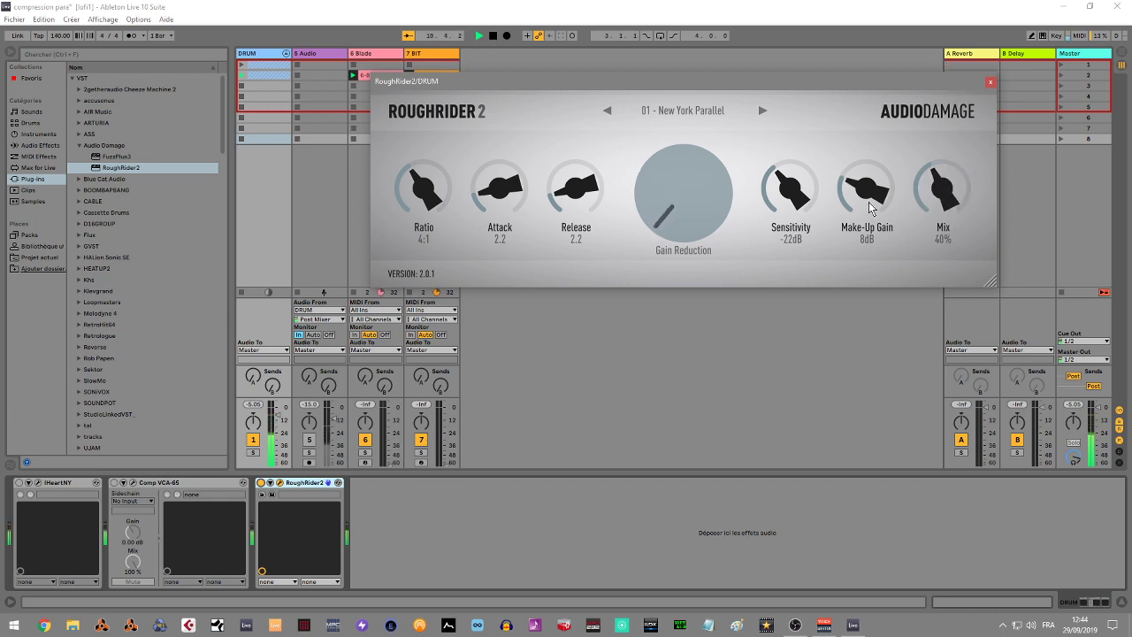
{"action": "left_click_drag", "start_coordinate": [868, 202], "coordinate": [868, 178]}
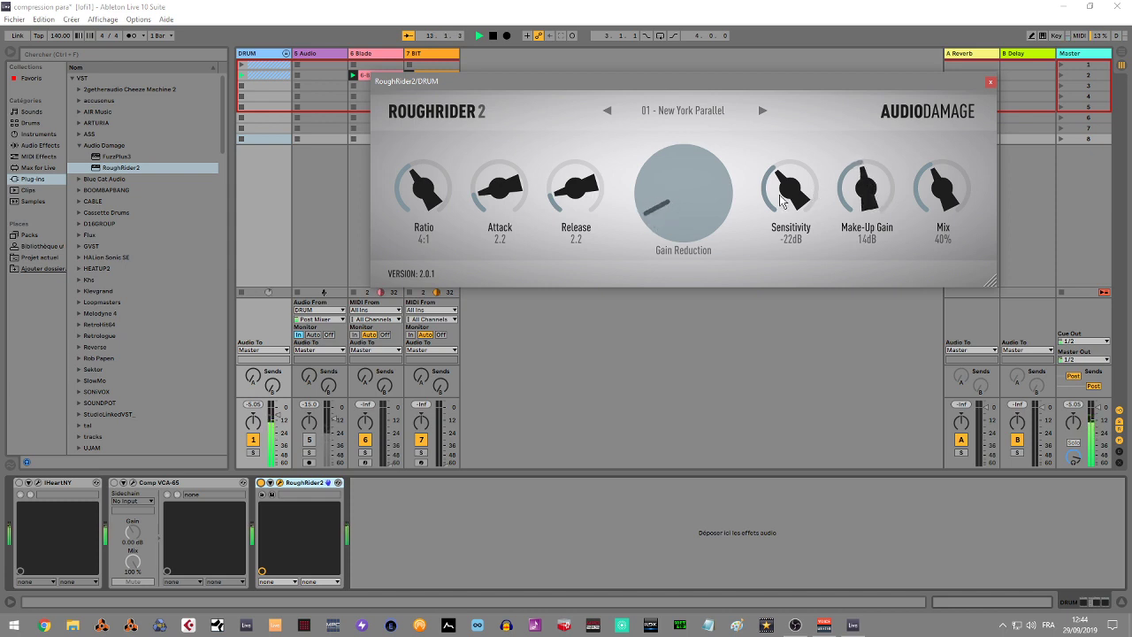
{"action": "mouse_move", "coordinate": [793, 199]}
{"action": "left_mouse_down"}
{"action": "mouse_move", "coordinate": [791, 182]}
{"action": "mouse_move", "coordinate": [787, 206]}
{"action": "mouse_move", "coordinate": [784, 189]}
{"action": "left_mouse_up"}
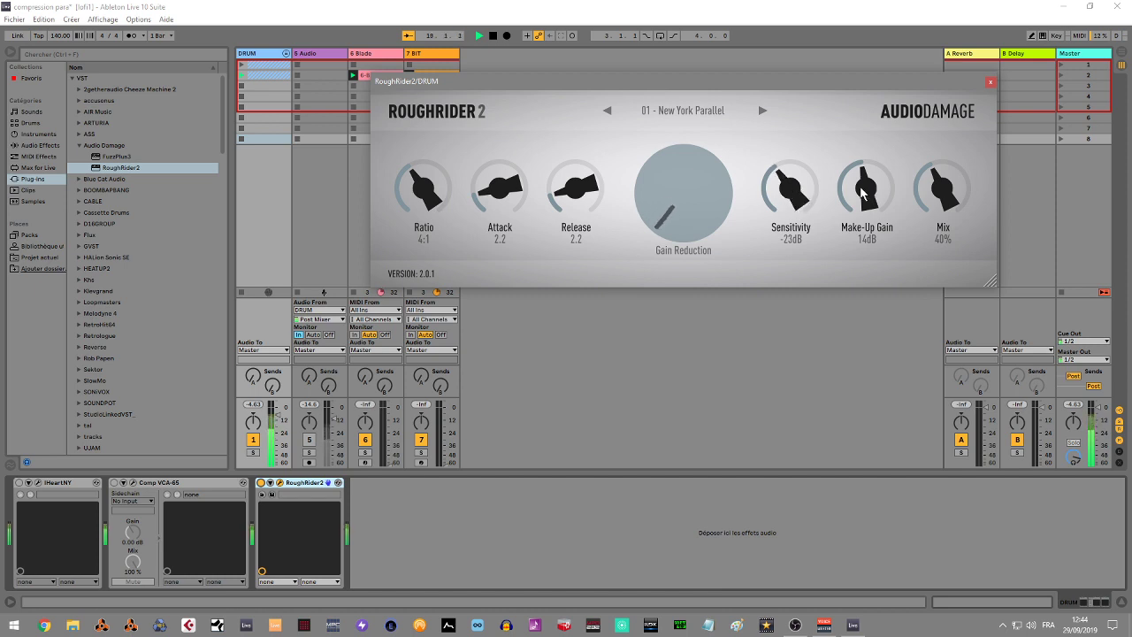
{"action": "left_click_drag", "start_coordinate": [938, 190], "coordinate": [930, 52]}
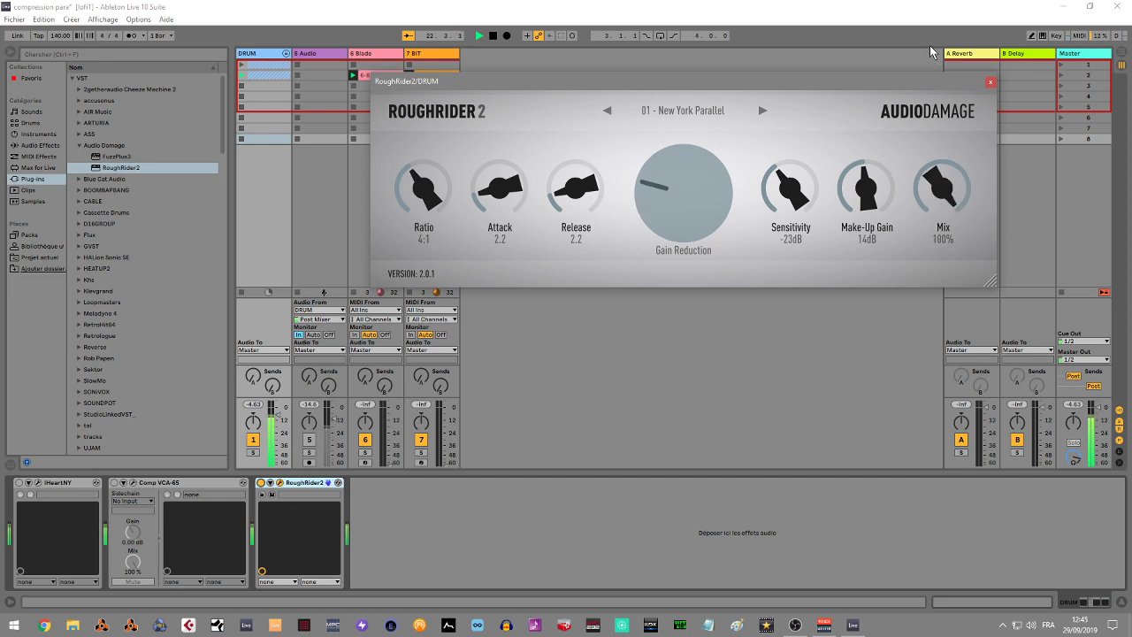
{"action": "left_click_drag", "start_coordinate": [930, 52], "coordinate": [961, 221]}
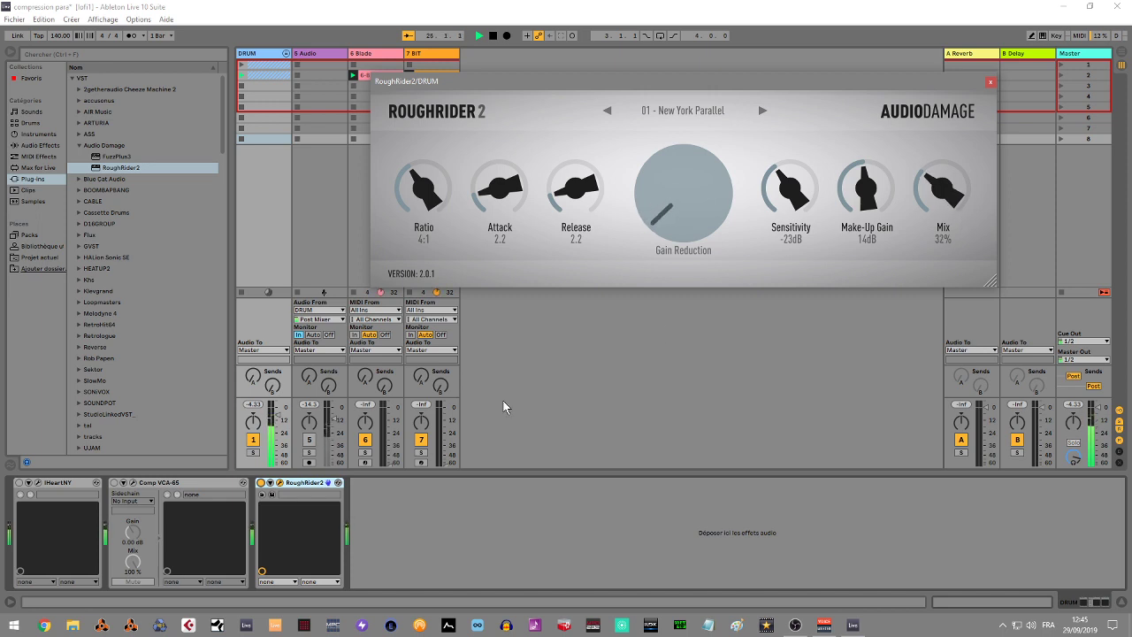
Compare the drums with RoughRider2 bypassed and active, and leave it turned off
{"action": "left_click", "coordinate": [261, 483]}
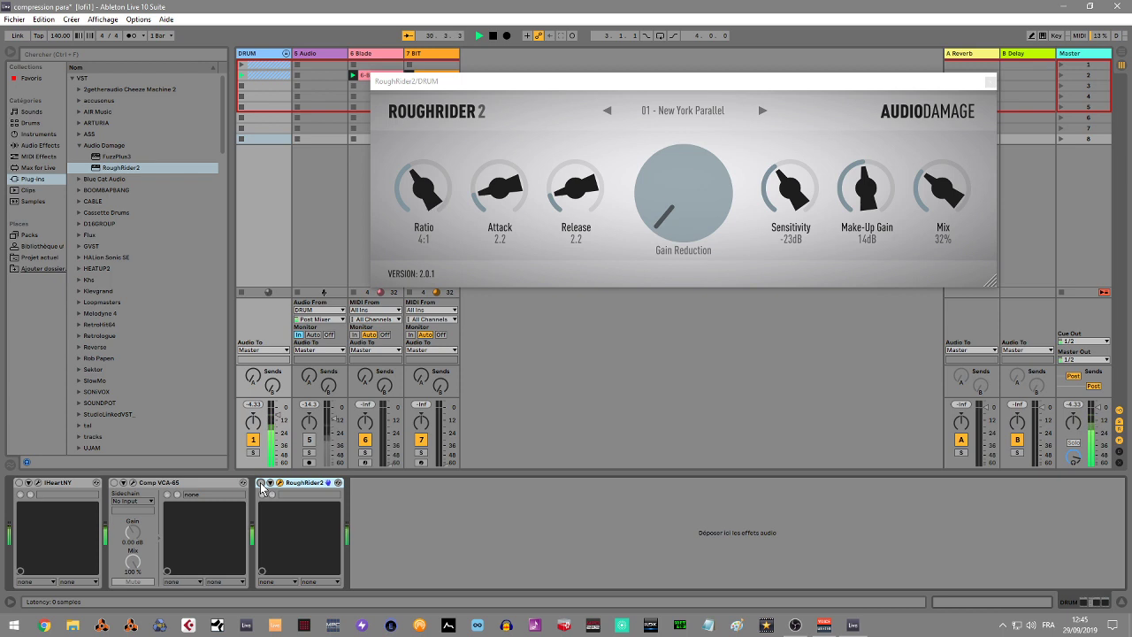
{"action": "left_click", "coordinate": [261, 483]}
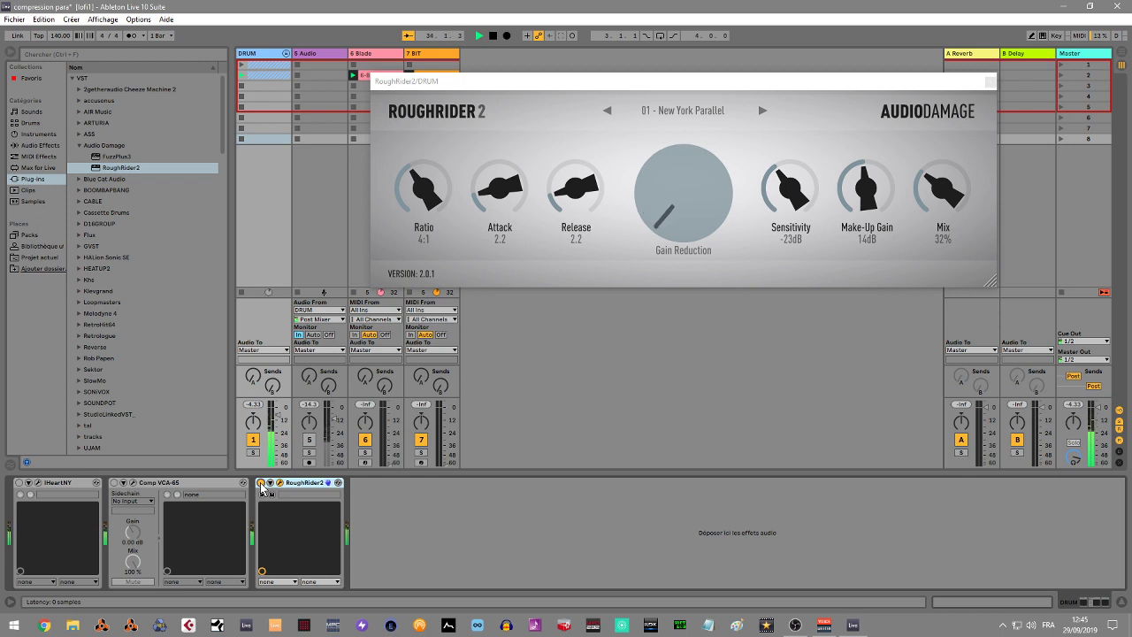
{"action": "left_click", "coordinate": [260, 483]}
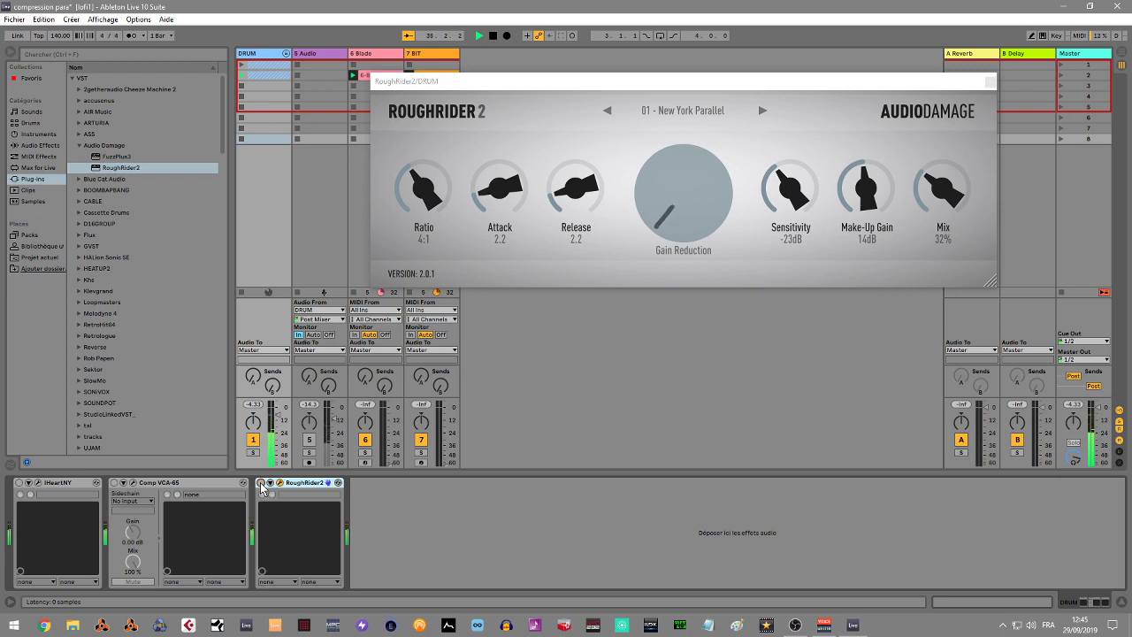
Turn on Comp VCA-65 with its window open below RoughRider2, compare it off and on, and stop playback with it enabled
{"action": "left_click", "coordinate": [114, 483]}
{"action": "left_click", "coordinate": [133, 483]}
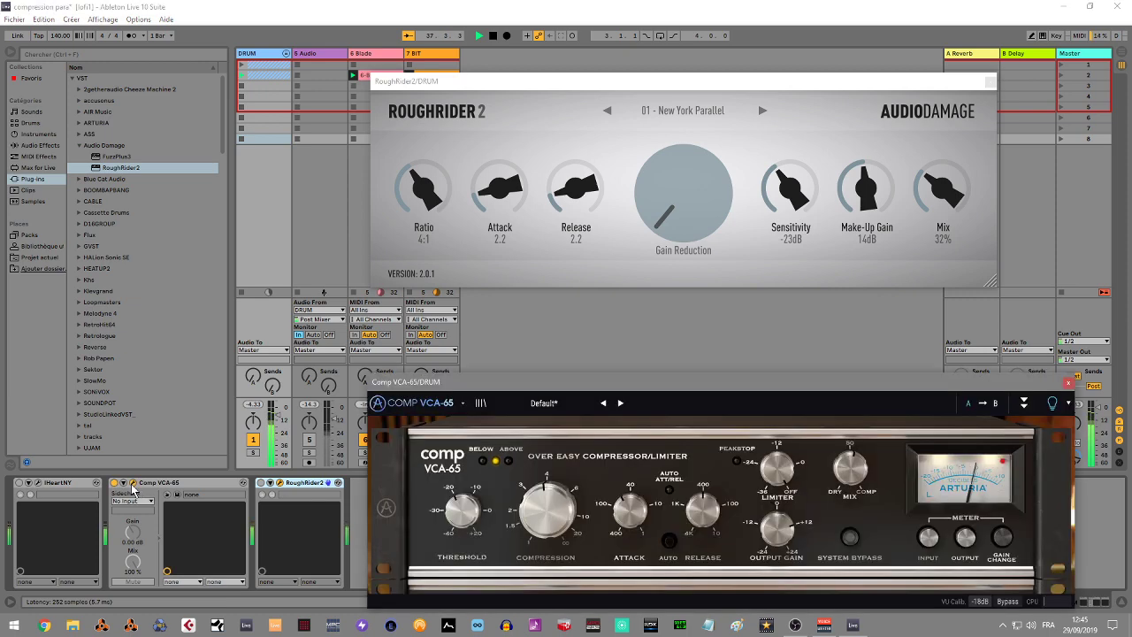
{"action": "left_click_drag", "start_coordinate": [728, 384], "coordinate": [710, 291]}
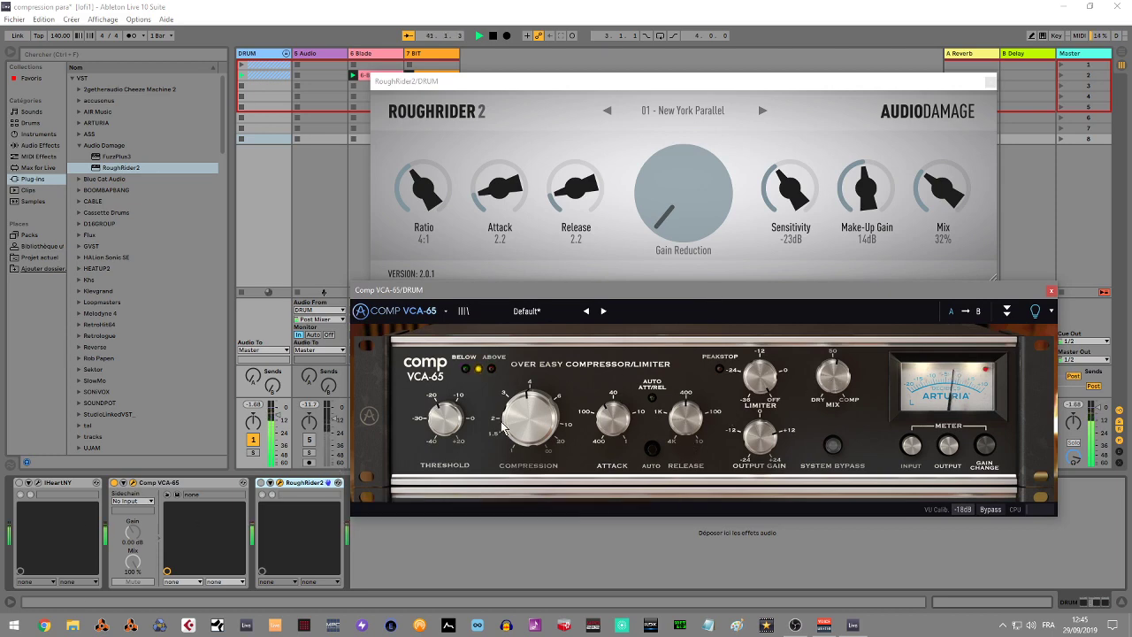
{"action": "left_click", "coordinate": [113, 486]}
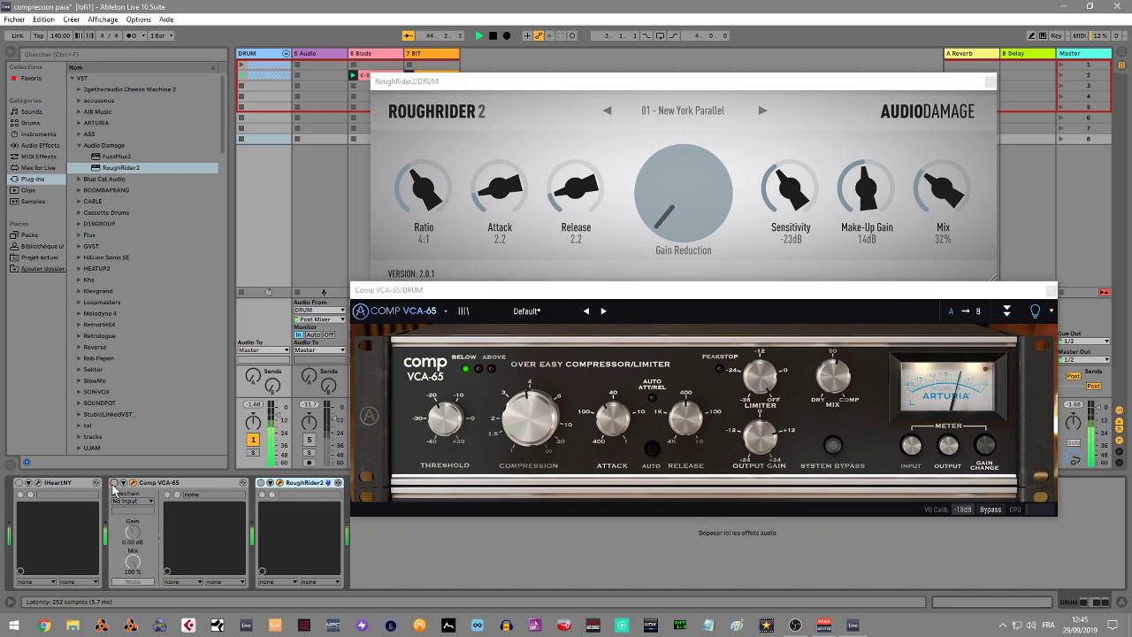
{"action": "left_click", "coordinate": [114, 484]}
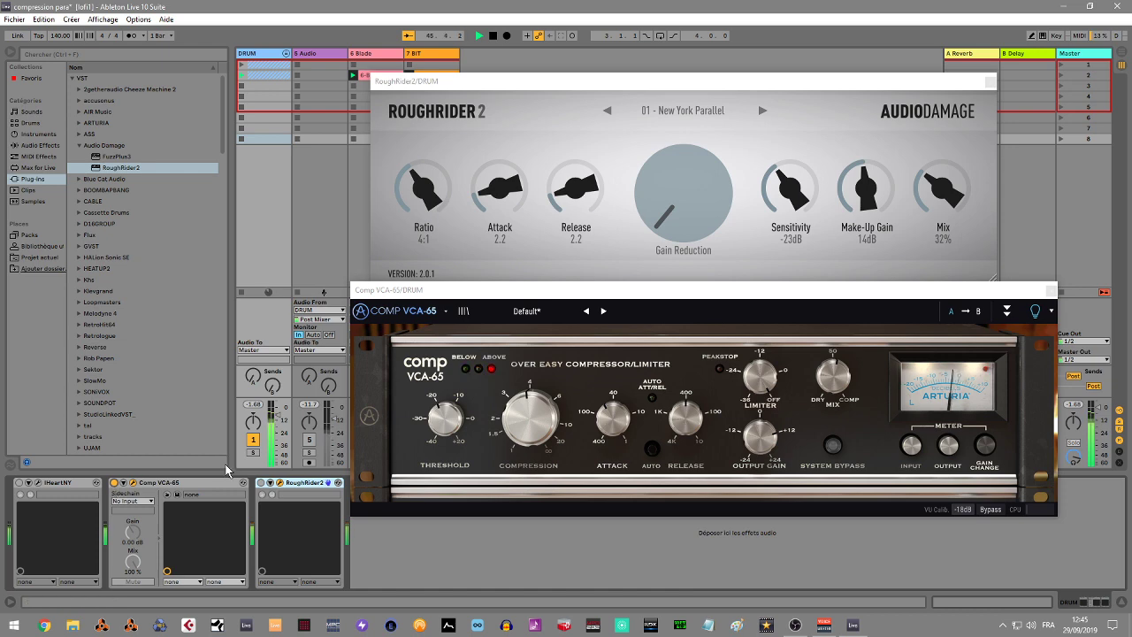
{"action": "key", "text": "space"}
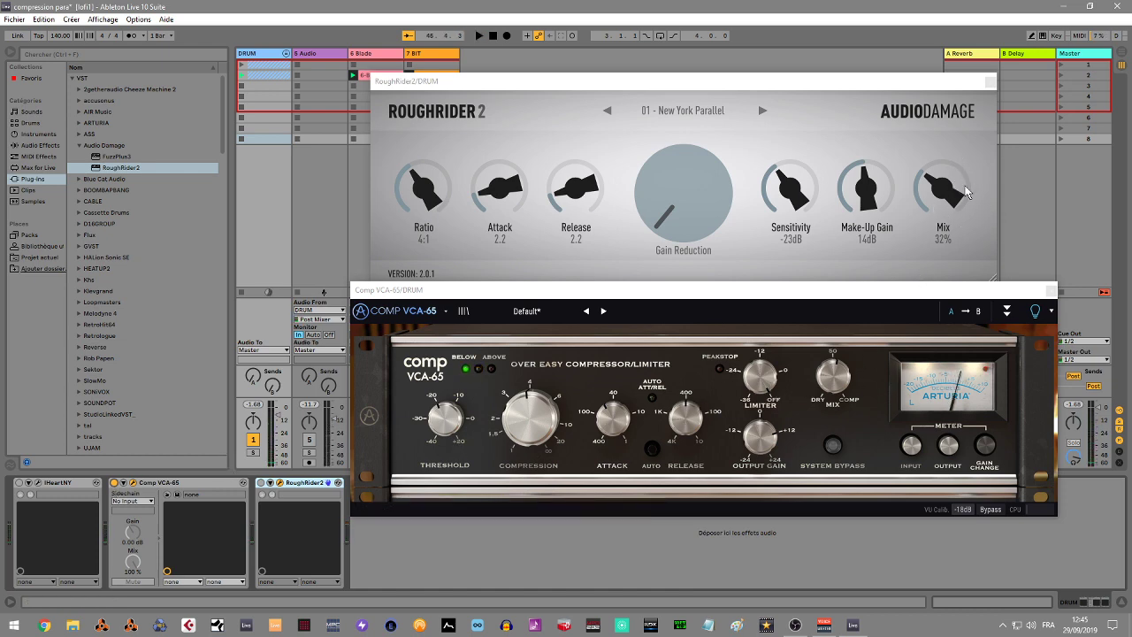
Close both DRUM plug-in windows, and on the 5 Audio track move the inValve Compressor window clear above AIRCompressor_x64
{"action": "left_click", "coordinate": [1052, 291]}
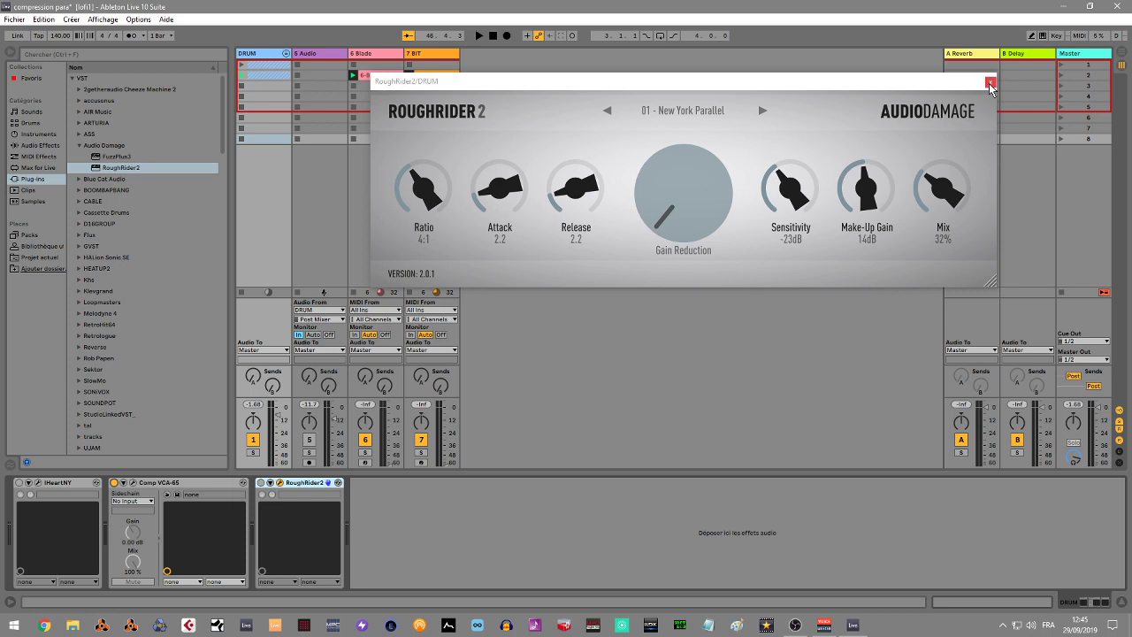
{"action": "left_click", "coordinate": [989, 83]}
{"action": "left_click", "coordinate": [328, 53]}
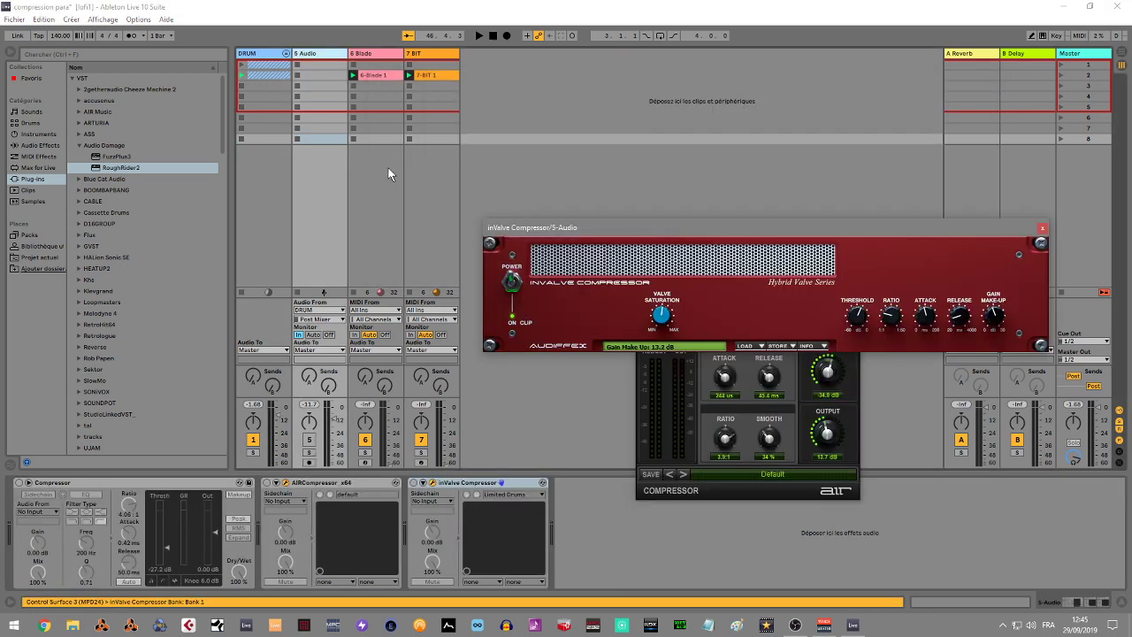
{"action": "left_click_drag", "start_coordinate": [739, 235], "coordinate": [732, 196]}
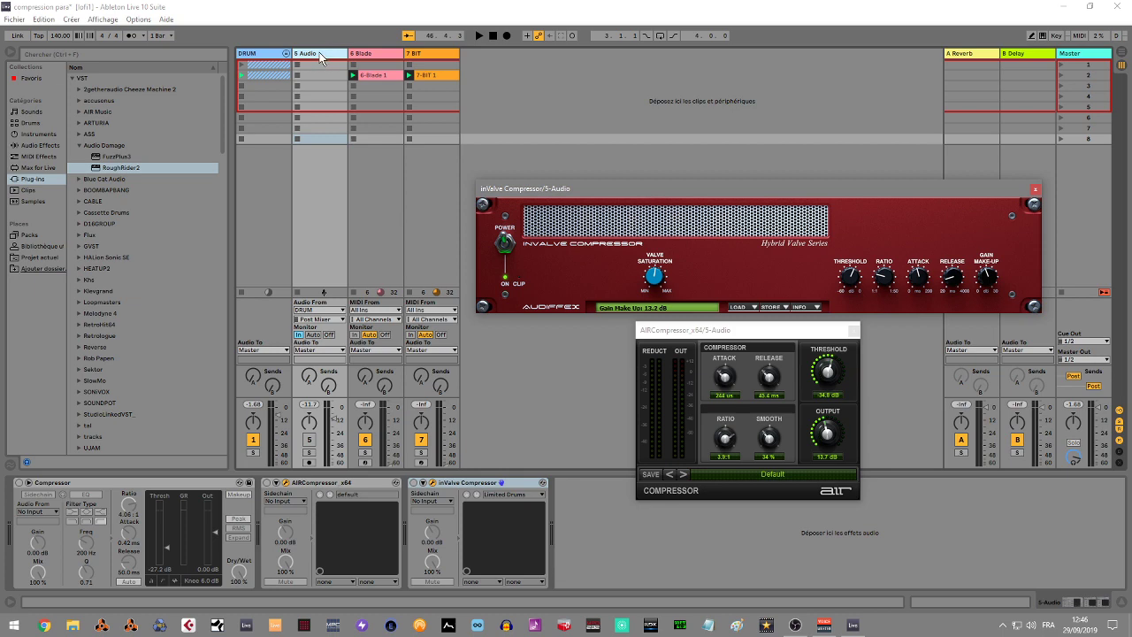
Compare the device chains of the DRUM group and the 5 Audio track, ending on 5 Audio
{"action": "left_click", "coordinate": [253, 55]}
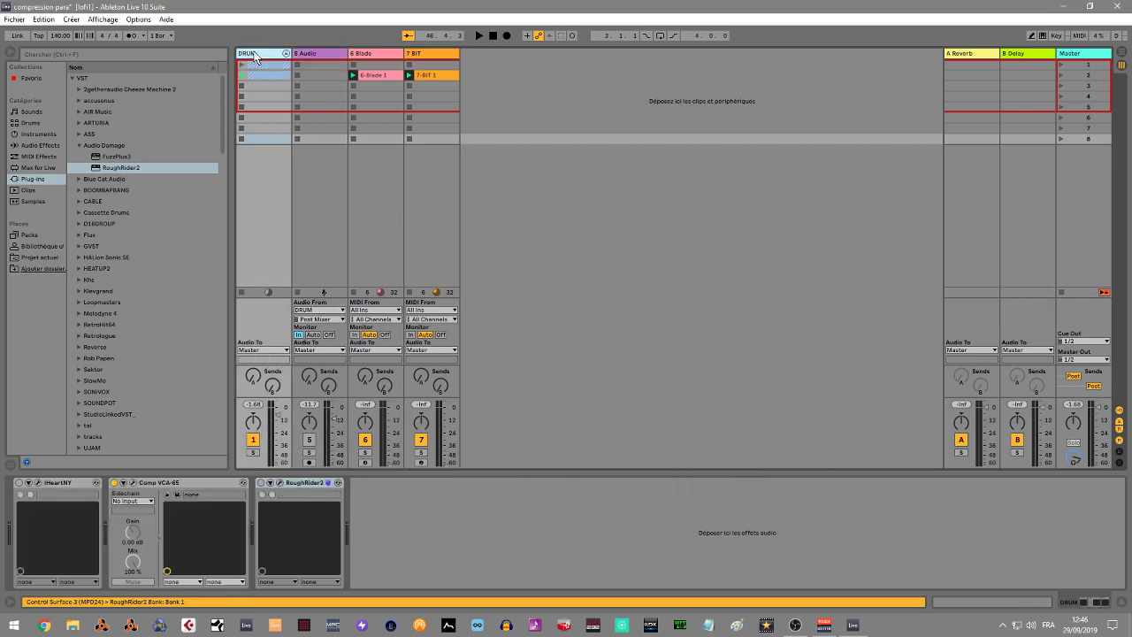
{"action": "left_click", "coordinate": [309, 55]}
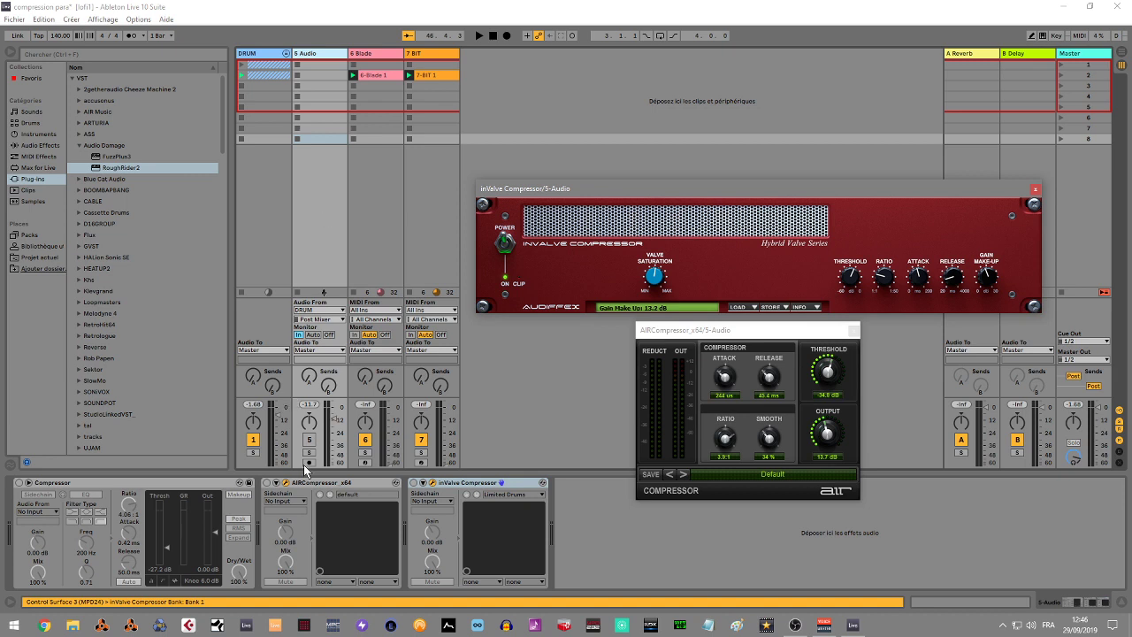
{"action": "left_click", "coordinate": [260, 54]}
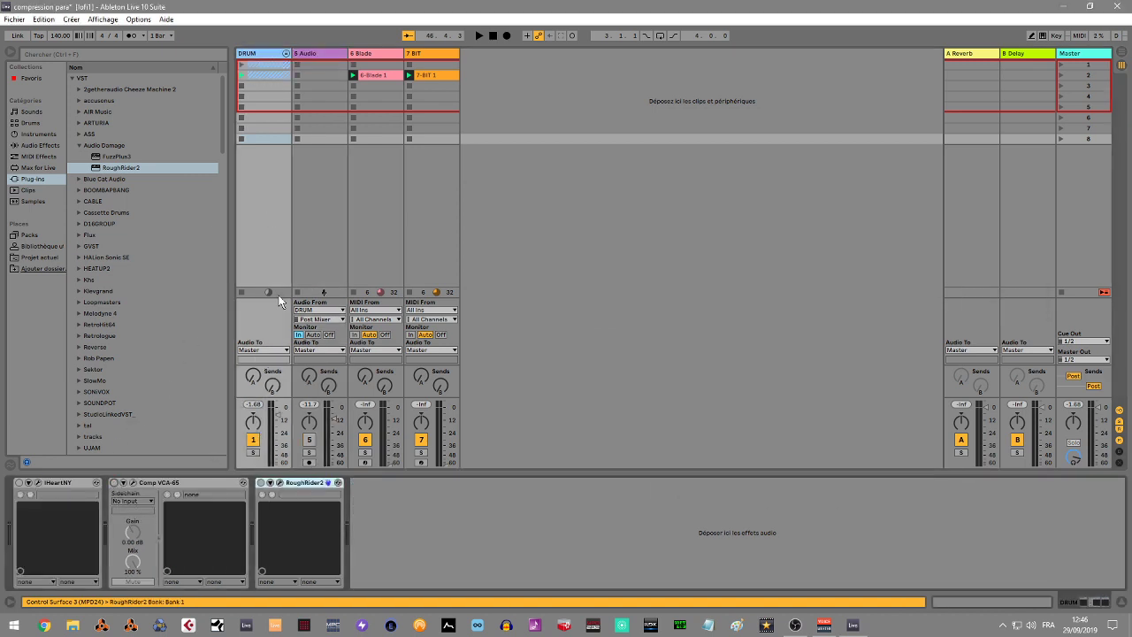
{"action": "left_click", "coordinate": [307, 53]}
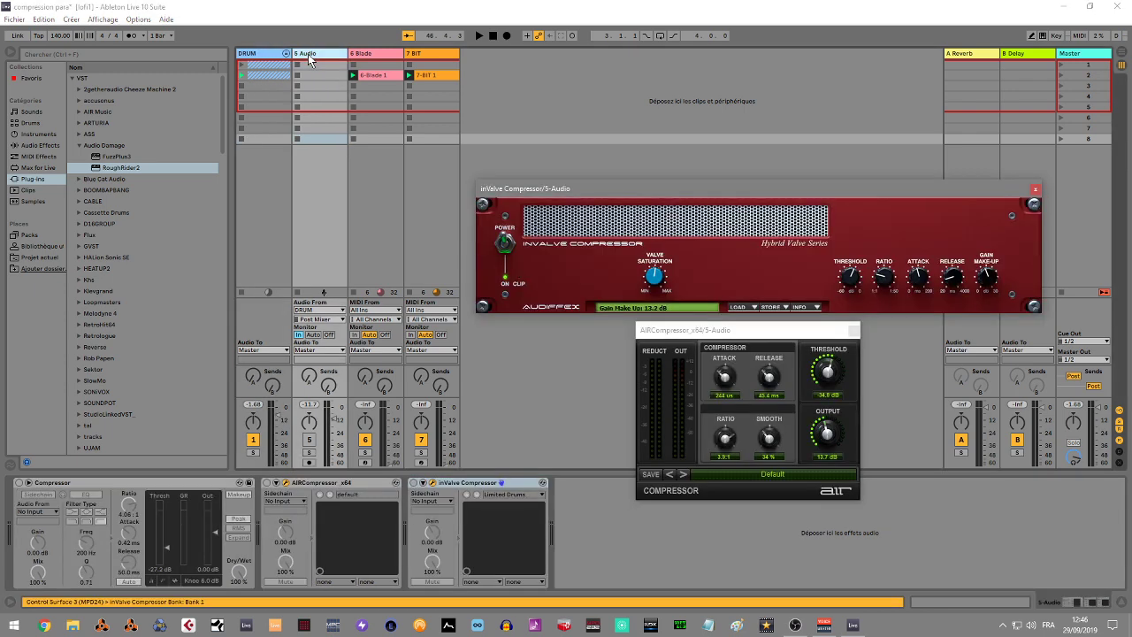
Activate the 5 Audio track, start playback, and turn on AIRCompressor_x64
{"action": "left_click", "coordinate": [309, 440]}
{"action": "key", "text": "space"}
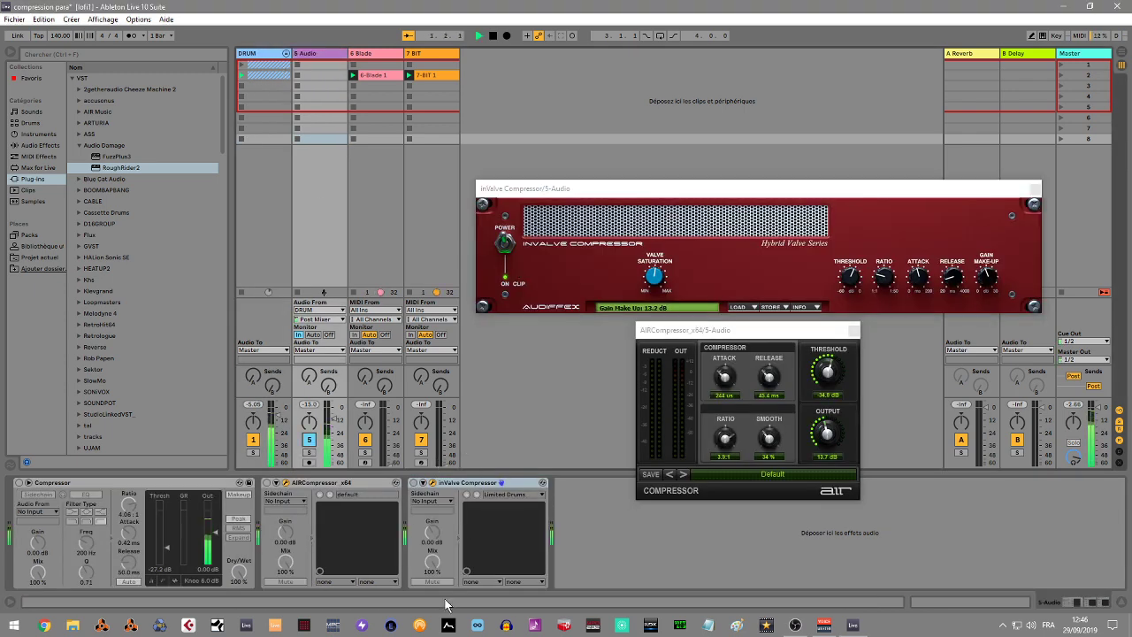
{"action": "left_click", "coordinate": [268, 484]}
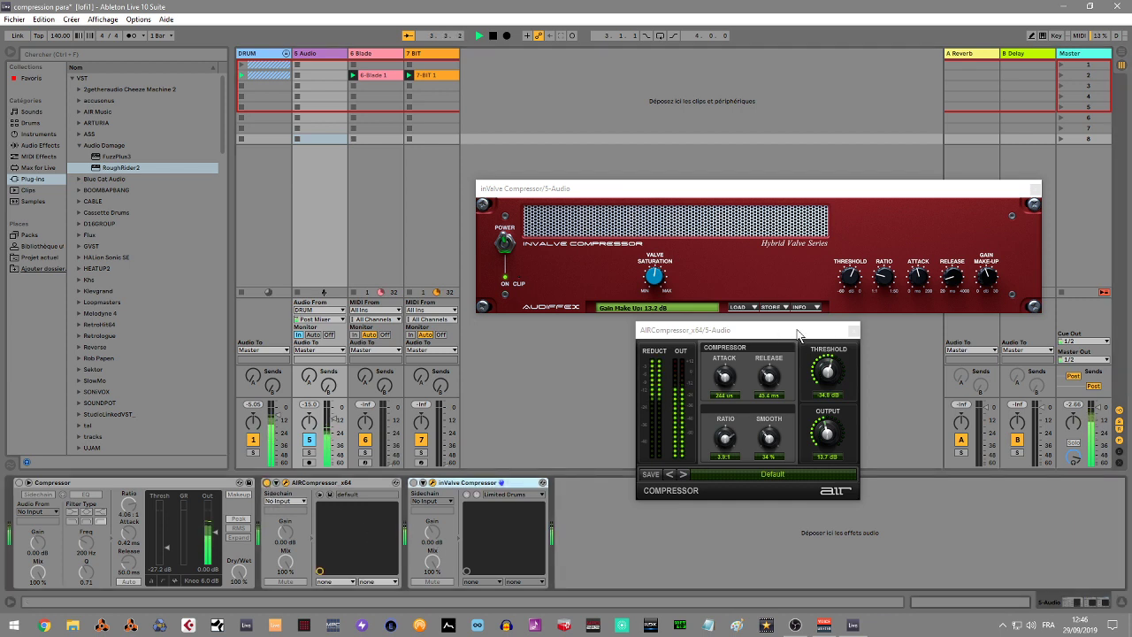
Compare AIRCompressor_x64 off and on during playback, and raise the 5 Audio track's volume
{"action": "left_click", "coordinate": [268, 482]}
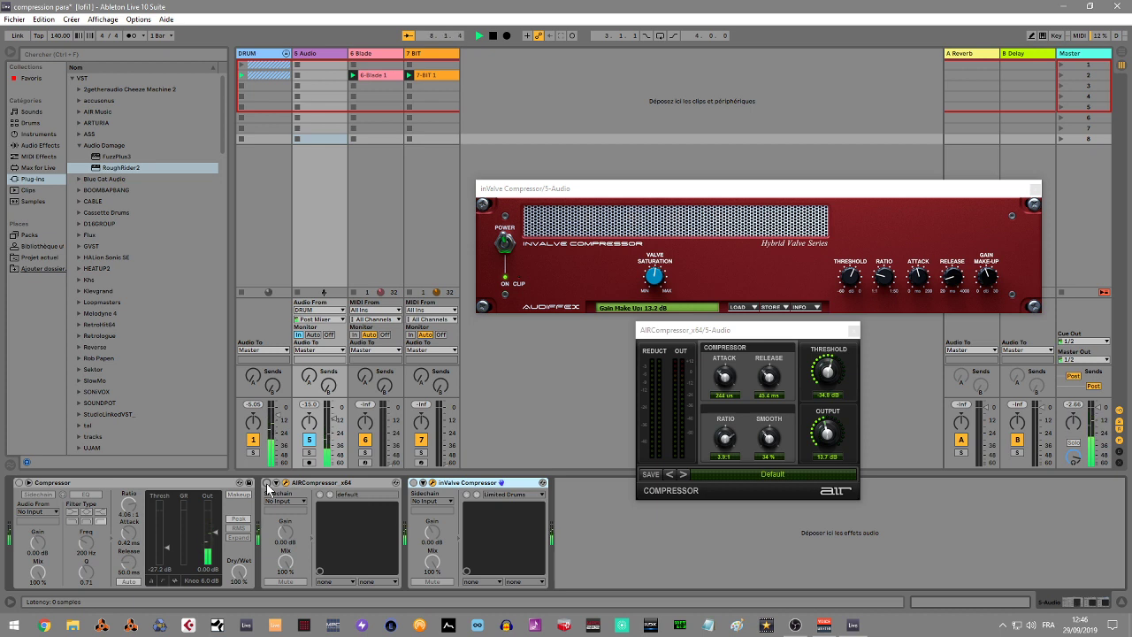
{"action": "left_click", "coordinate": [267, 483]}
{"action": "left_click_drag", "start_coordinate": [327, 458], "coordinate": [327, 413]}
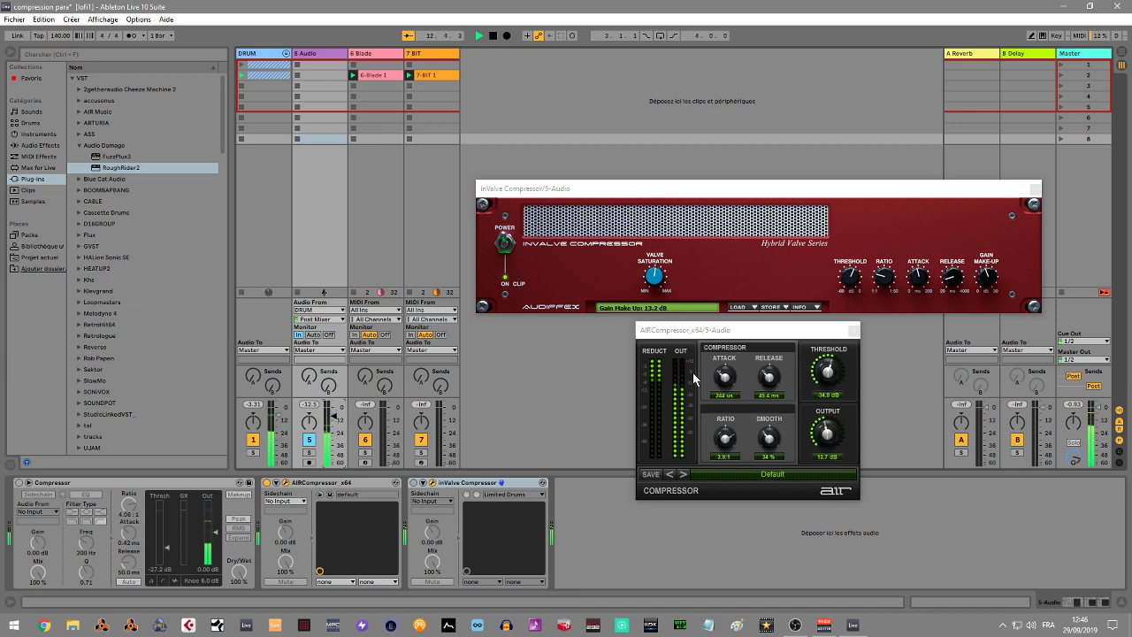
Set AIRCompressor_x64's attack to about 3 ms and compare the compressor off and on
{"action": "left_click_drag", "start_coordinate": [723, 380], "coordinate": [719, 348]}
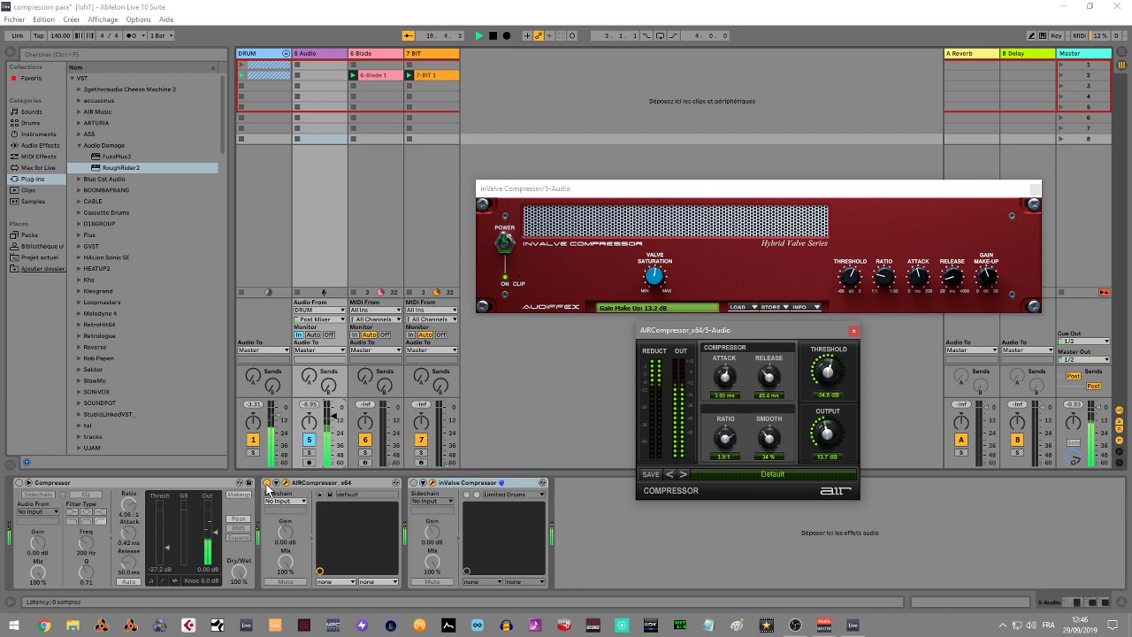
{"action": "left_click", "coordinate": [267, 483]}
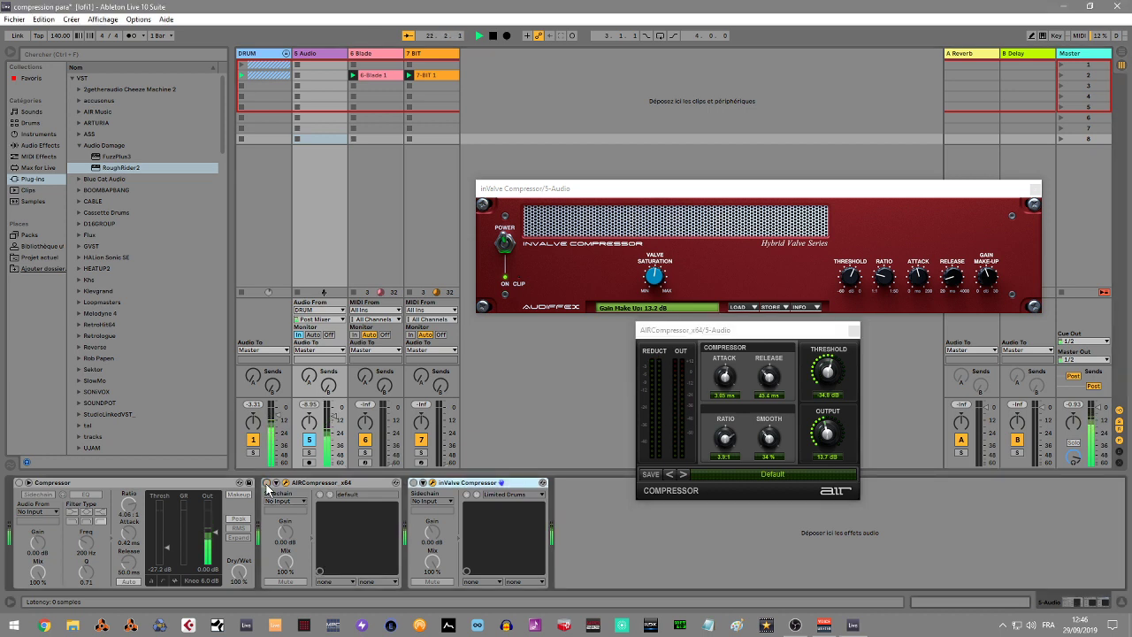
{"action": "left_click", "coordinate": [267, 483]}
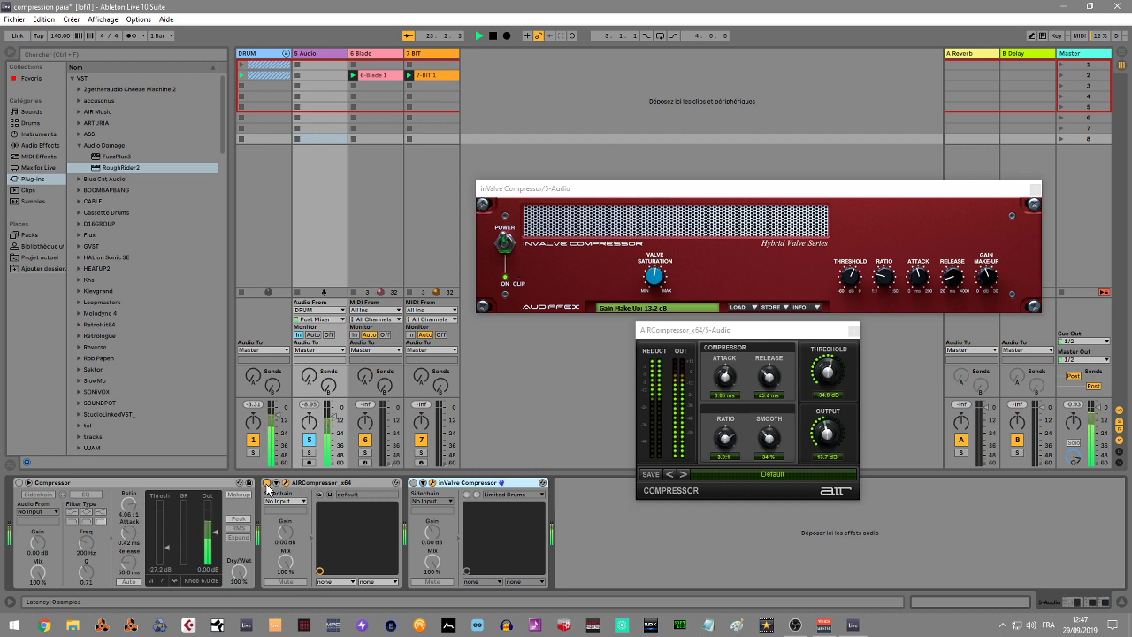
Turn off AIRCompressor_x64, listen with inValve Compressor turned on instead, and stop playback
{"action": "left_click", "coordinate": [267, 483]}
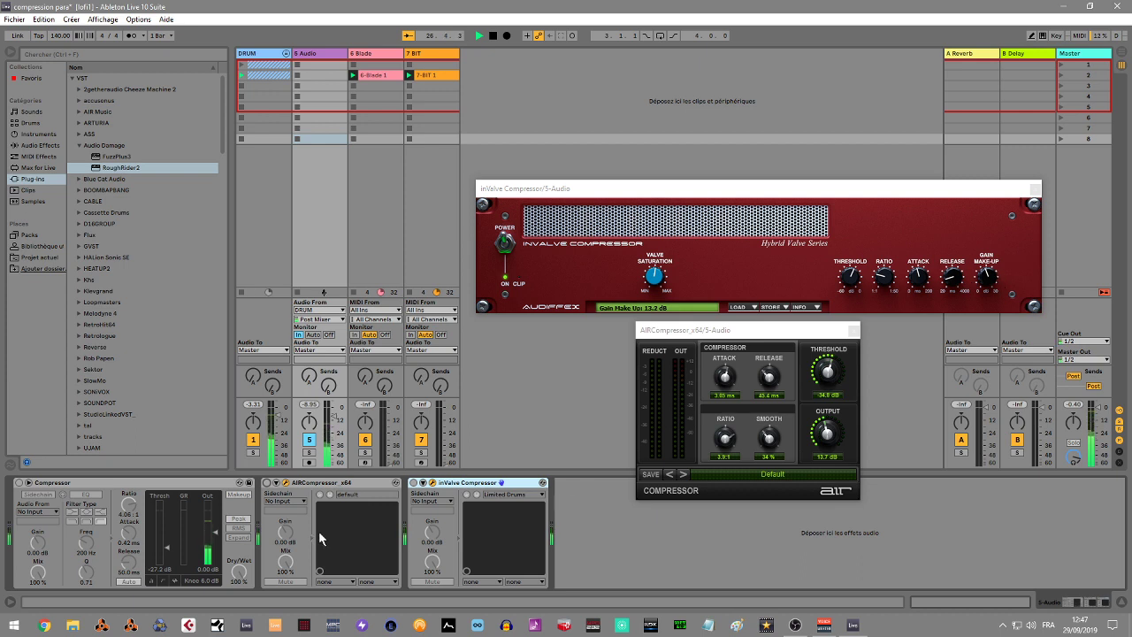
{"action": "left_click", "coordinate": [413, 483]}
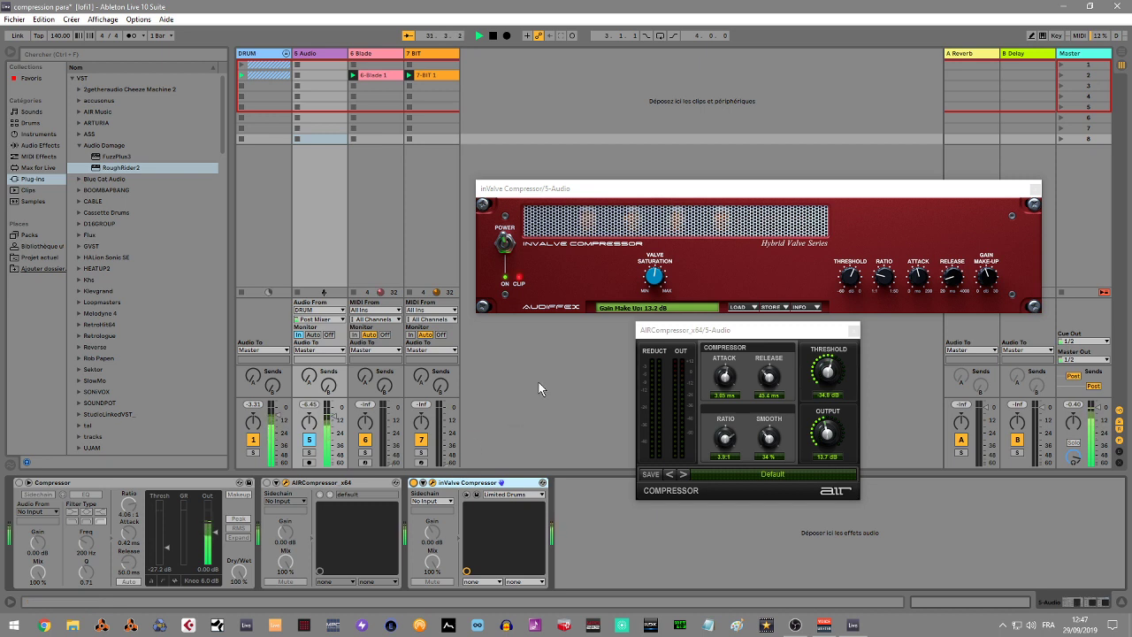
{"action": "key", "text": "space"}
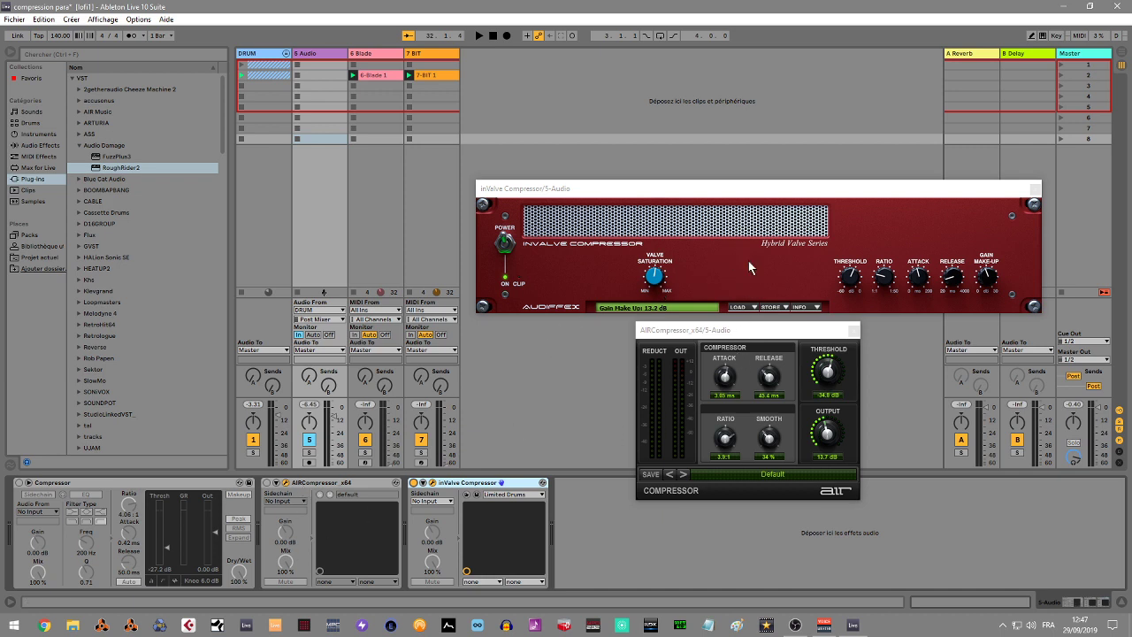
Show the RoughRider2 and Comp VCA-65 windows of the DRUM group, bringing RoughRider2 to the front
{"action": "left_click", "coordinate": [268, 52]}
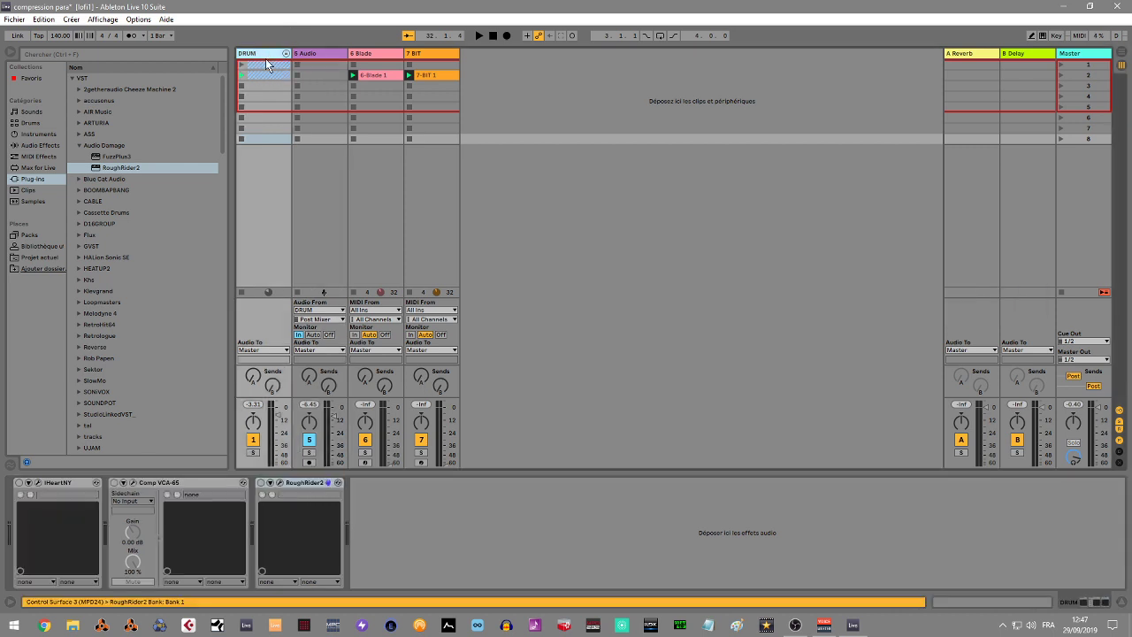
{"action": "left_click", "coordinate": [279, 482]}
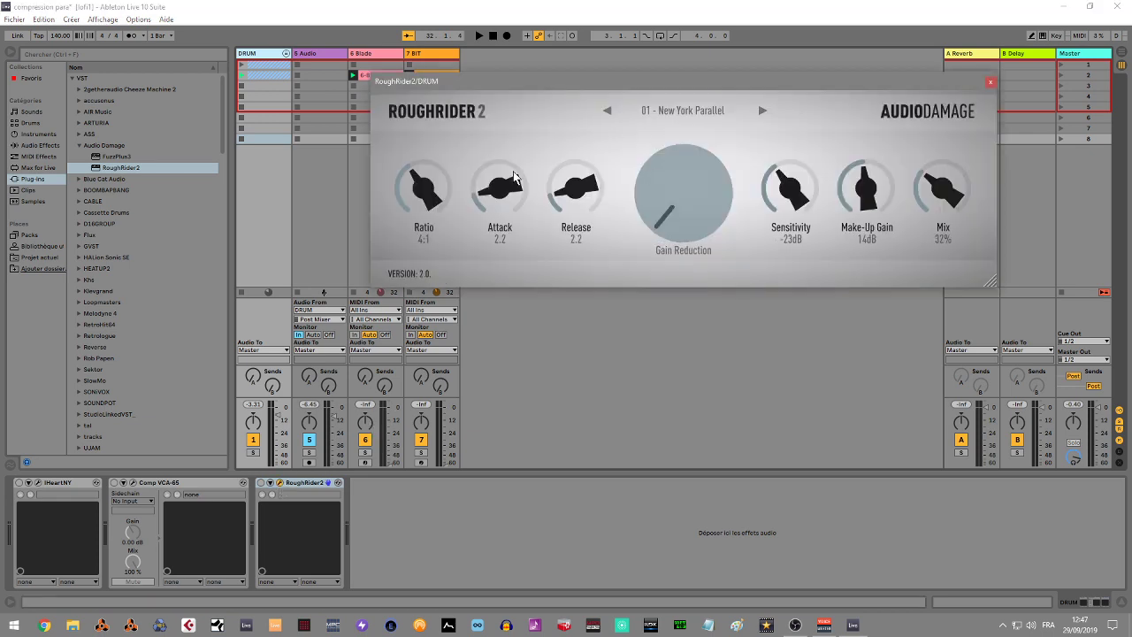
{"action": "left_click", "coordinate": [133, 482]}
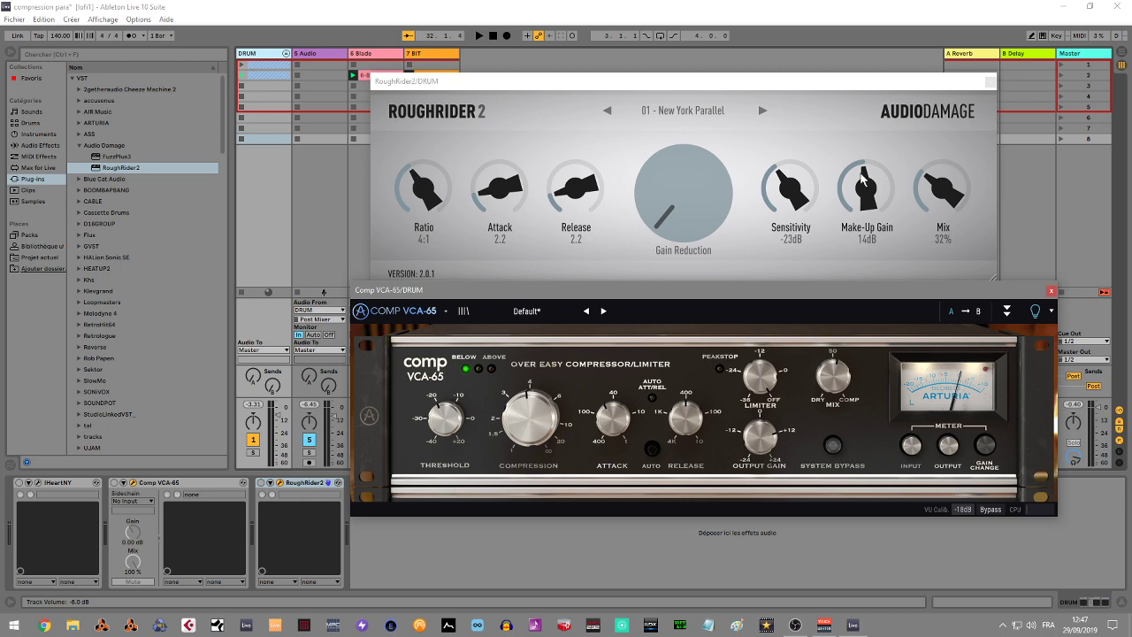
{"action": "left_click", "coordinate": [765, 83]}
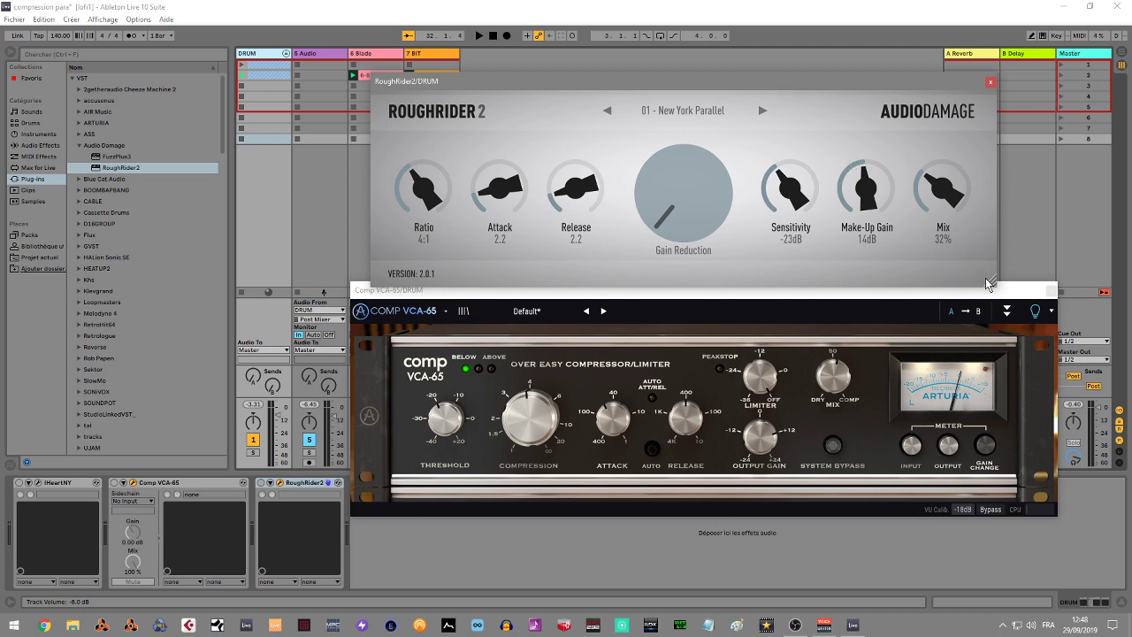
Look through RoughRider2's preset list without choosing one, and close both DRUM plug-in windows
{"action": "left_click_drag", "start_coordinate": [990, 282], "coordinate": [988, 281]}
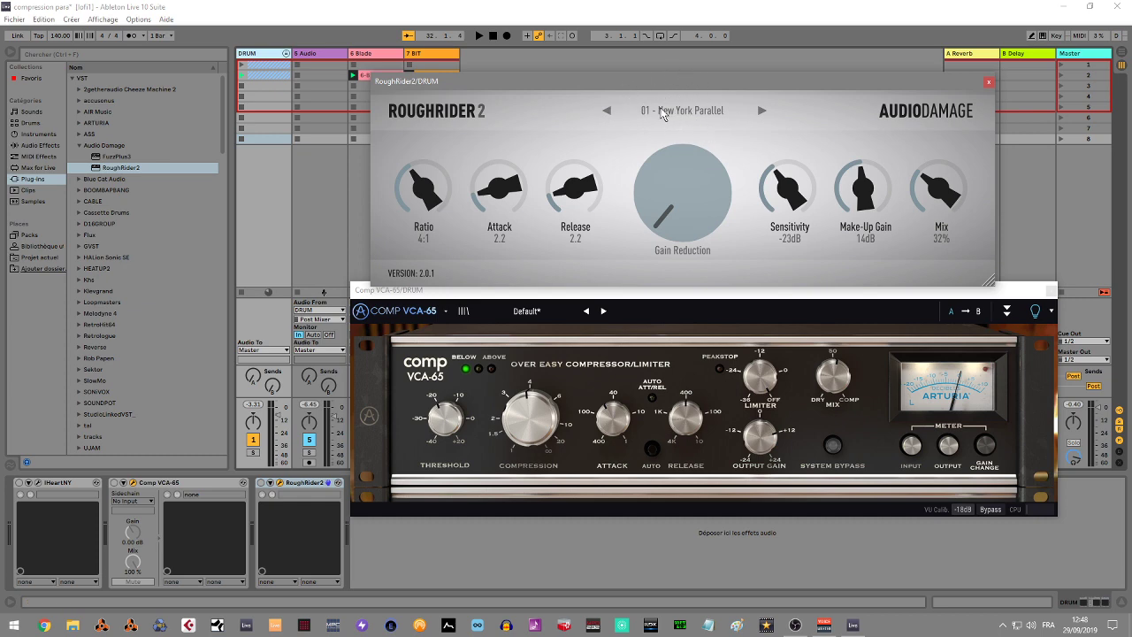
{"action": "left_click", "coordinate": [693, 114]}
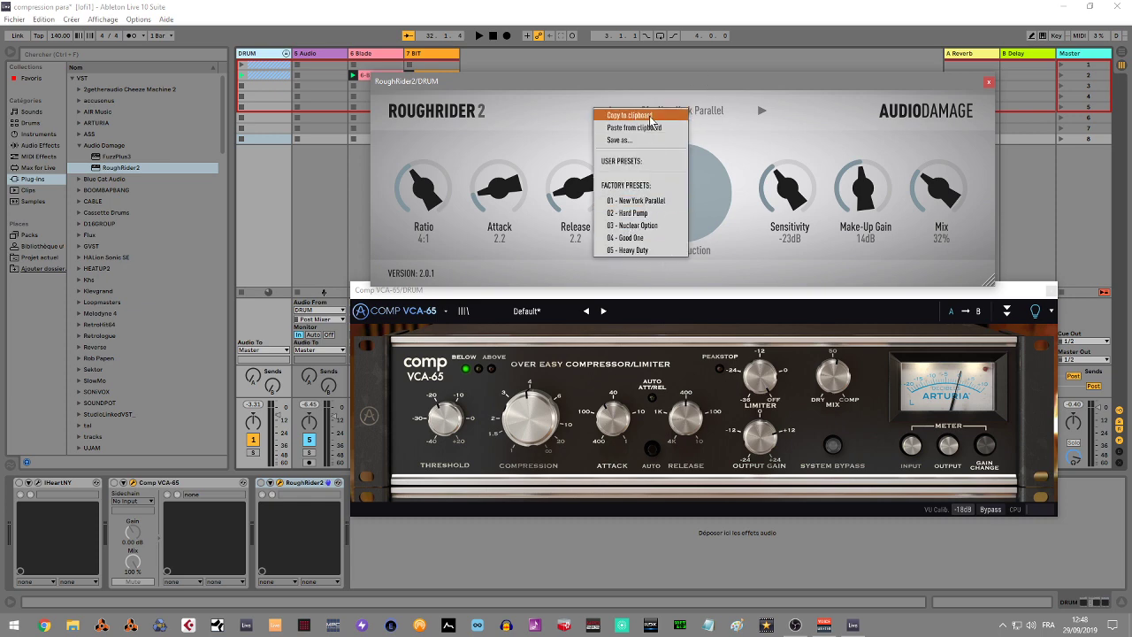
{"action": "left_click", "coordinate": [838, 83]}
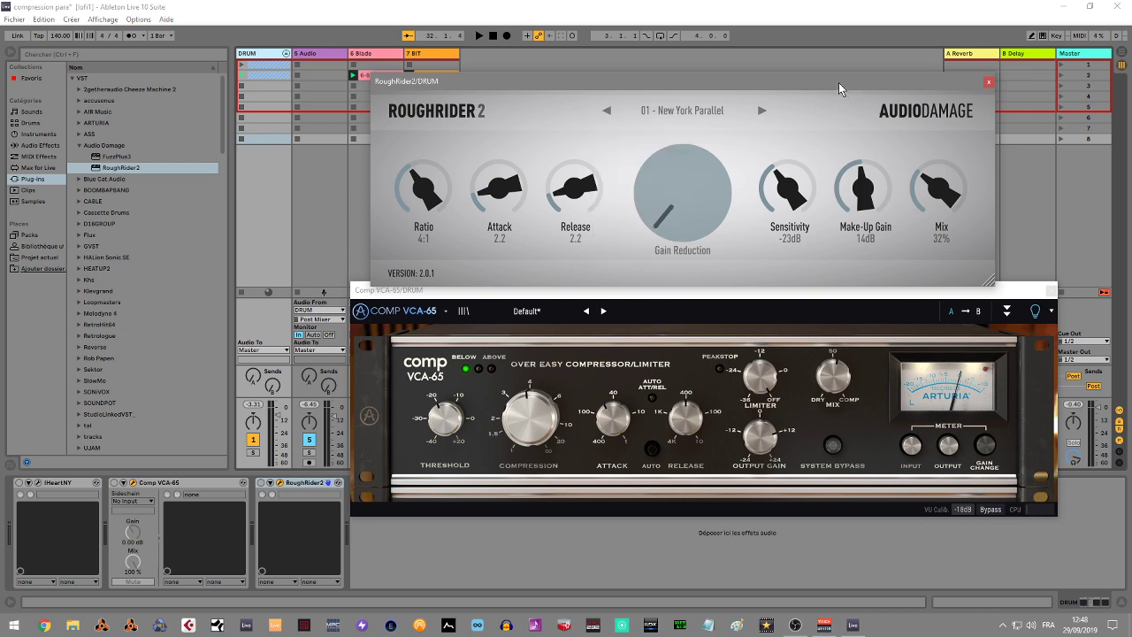
{"action": "left_click", "coordinate": [989, 81]}
{"action": "left_click", "coordinate": [1051, 291]}
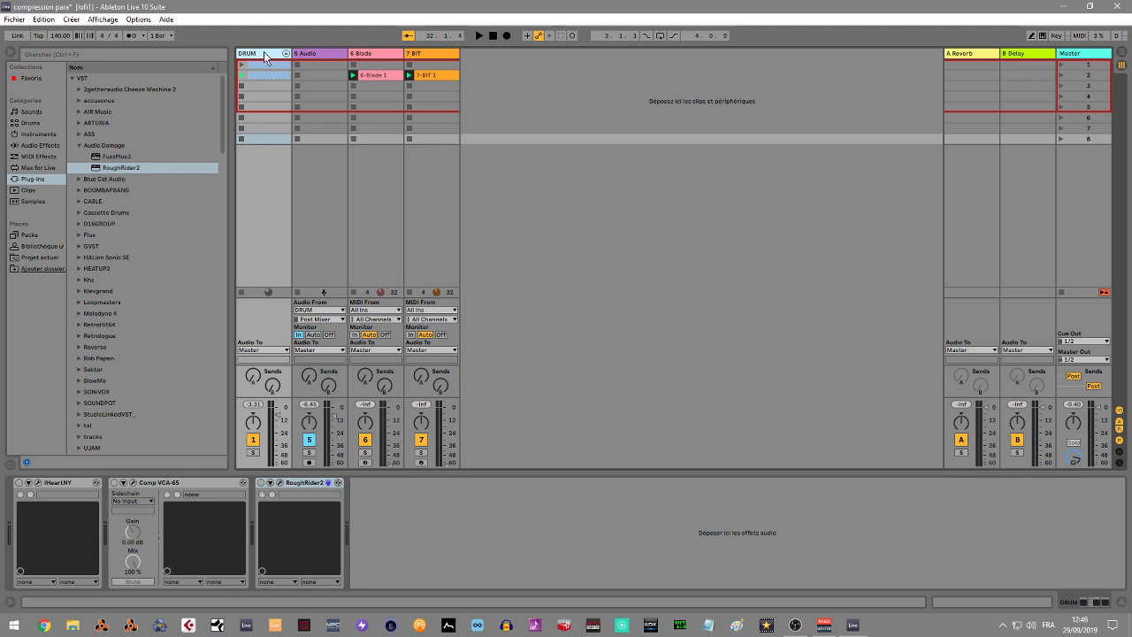
Reopen RoughRider2 and Comp VCA-65 on the DRUM group, and view the 5 Audio track's compressor chain for comparison
{"action": "left_click", "coordinate": [280, 482]}
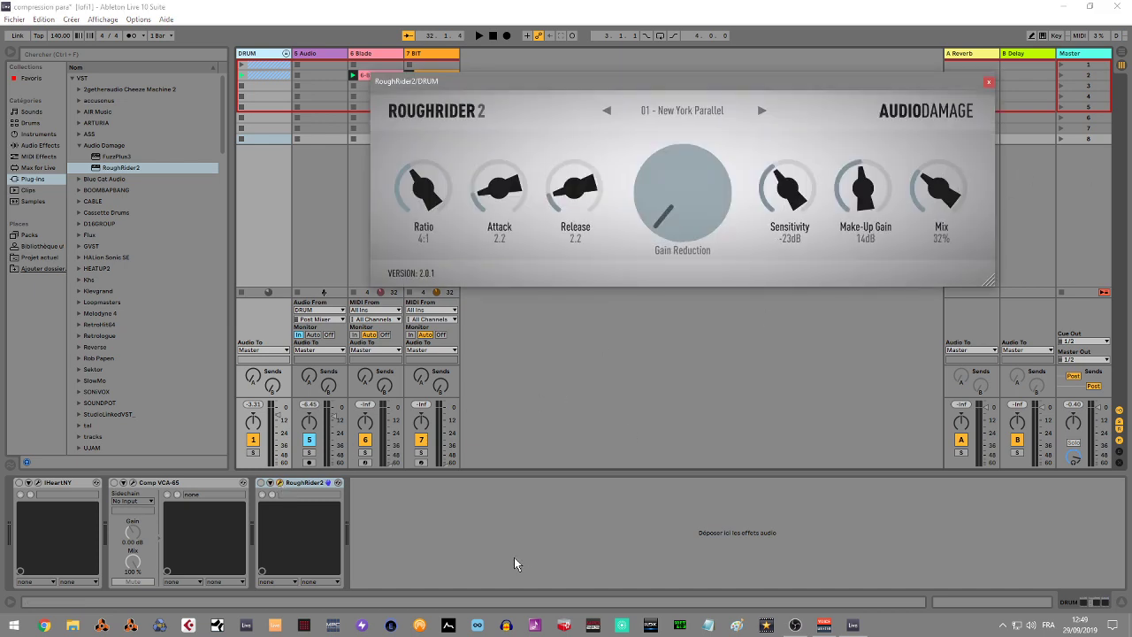
{"action": "left_click", "coordinate": [134, 482]}
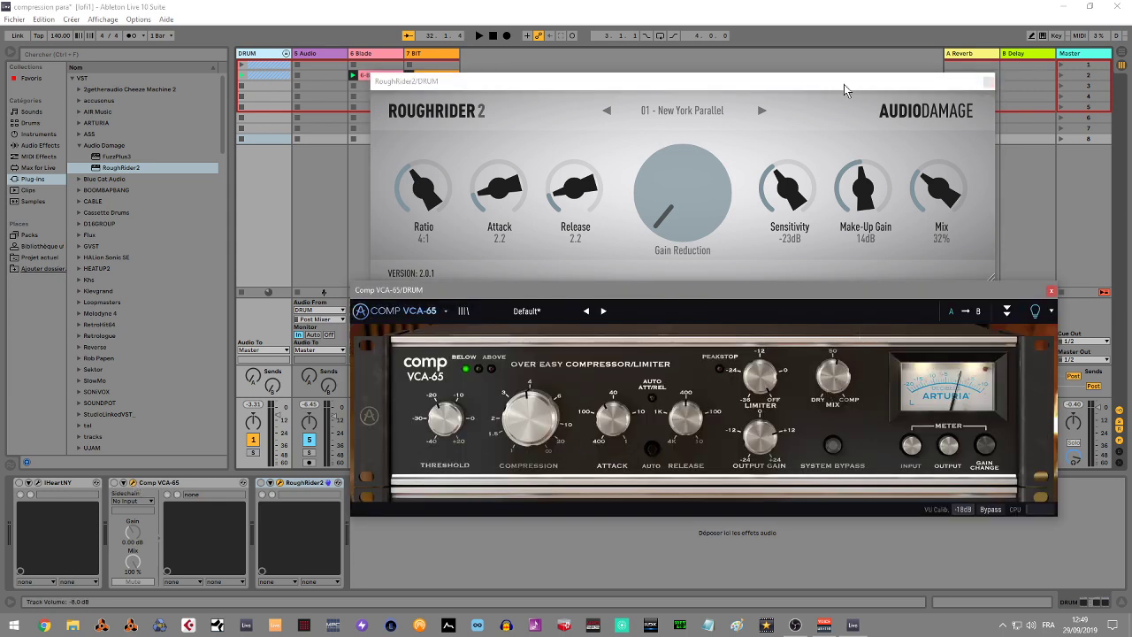
{"action": "left_click", "coordinate": [321, 58]}
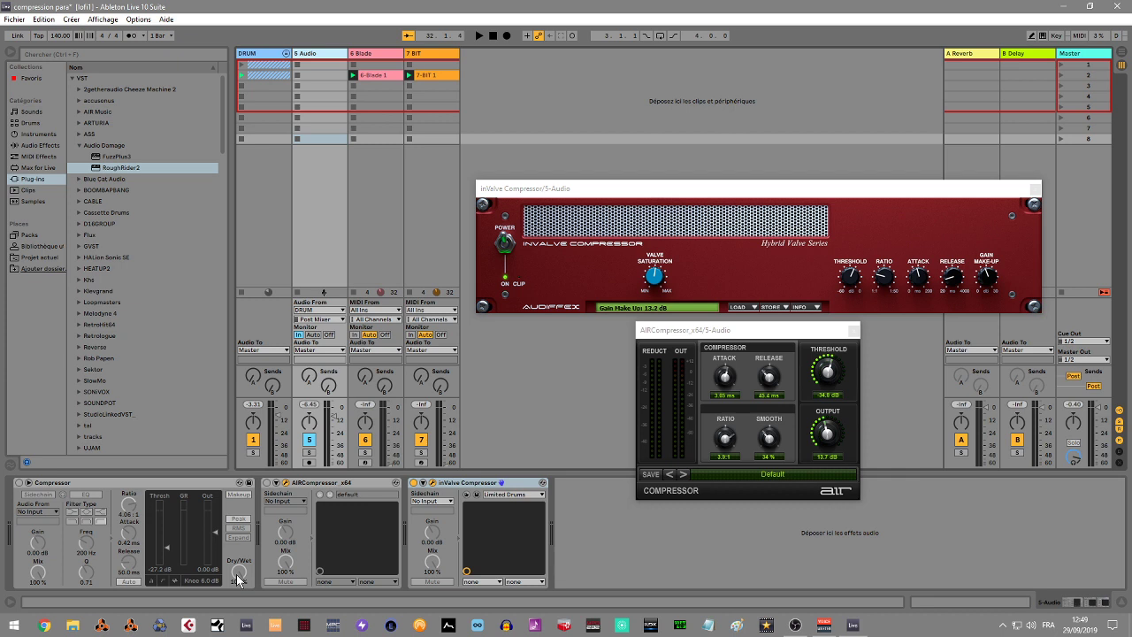
Return to the DRUM group and set RoughRider2's mix to 34%
{"action": "left_click", "coordinate": [256, 56]}
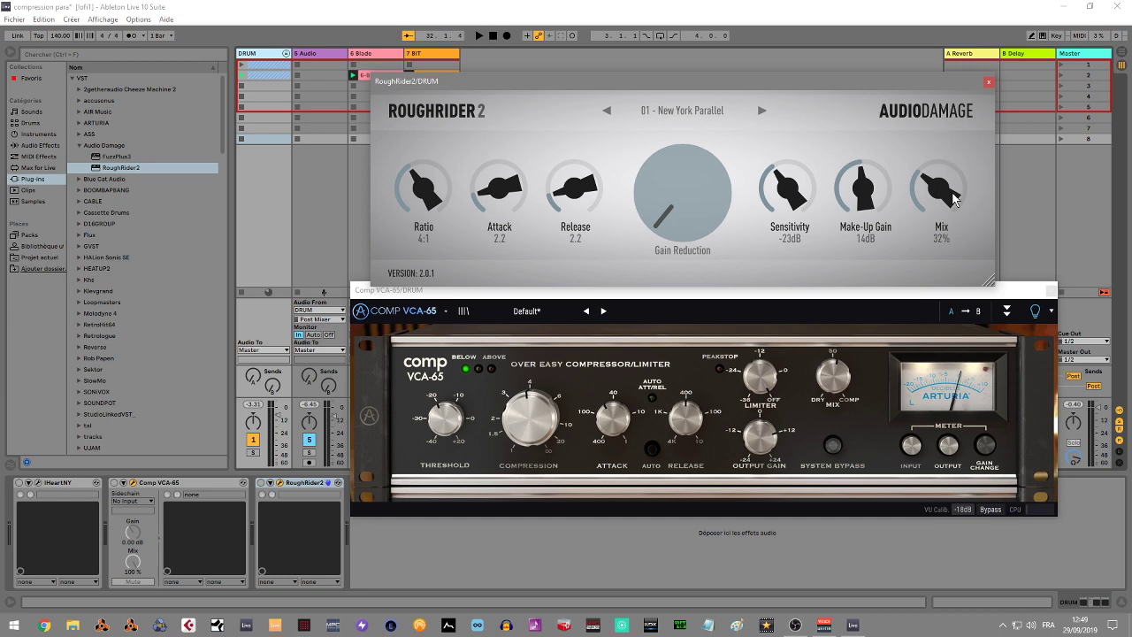
{"action": "mouse_move", "coordinate": [953, 199]}
{"action": "left_mouse_down"}
{"action": "mouse_move", "coordinate": [960, 159]}
{"action": "mouse_move", "coordinate": [967, 212]}
{"action": "left_mouse_up"}
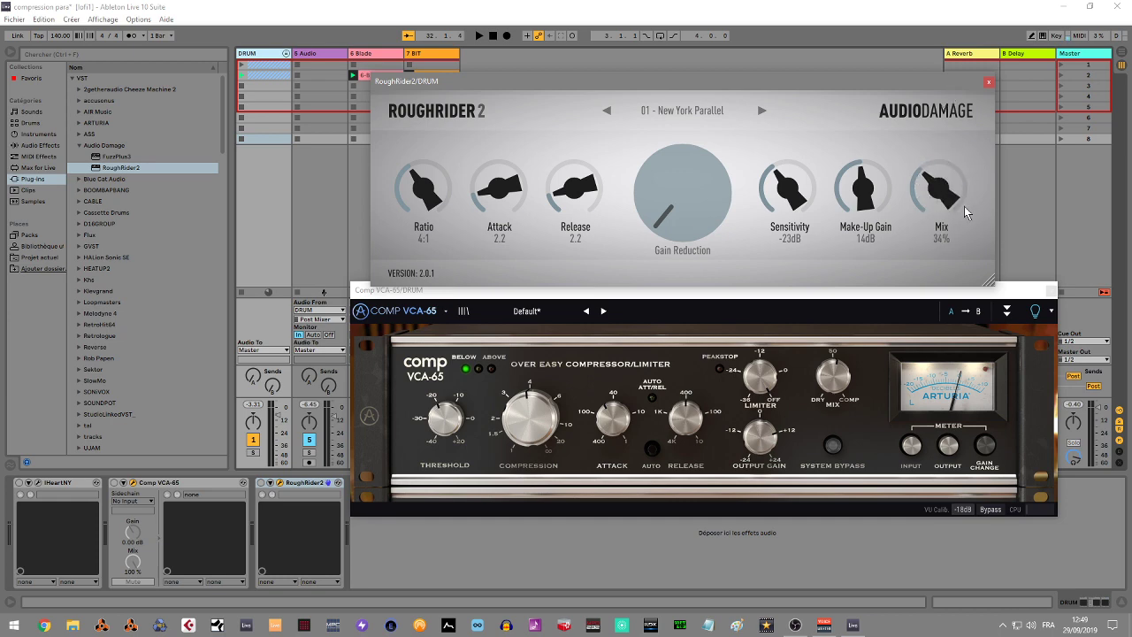